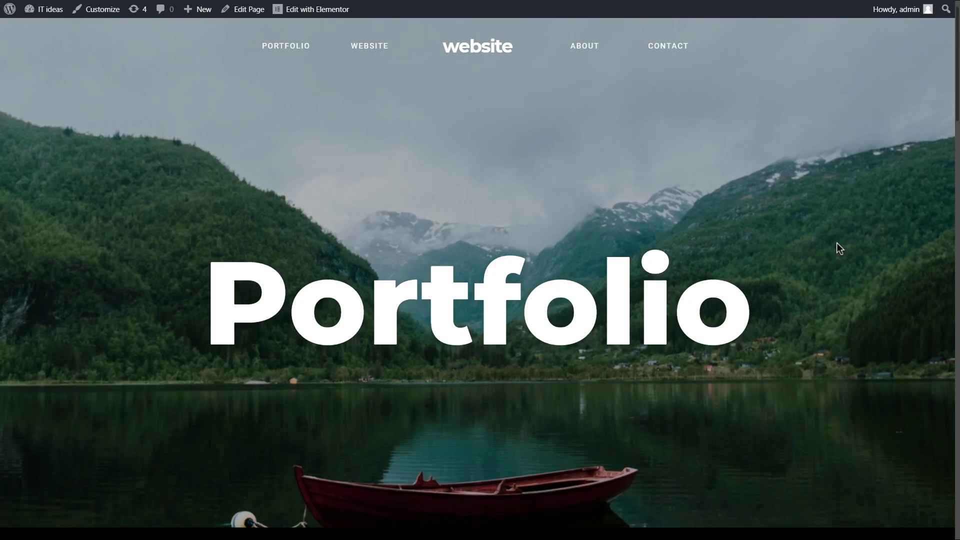
Scroll the Portfolio page down and up to watch the lake hero fade to black.
scroll(836, 242, "down", 6)
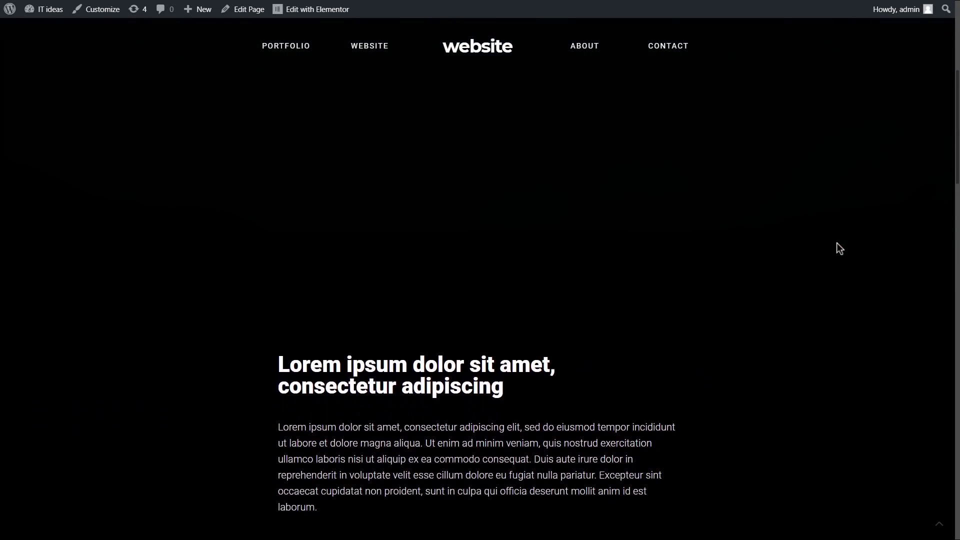
scroll(836, 243, "down", 5)
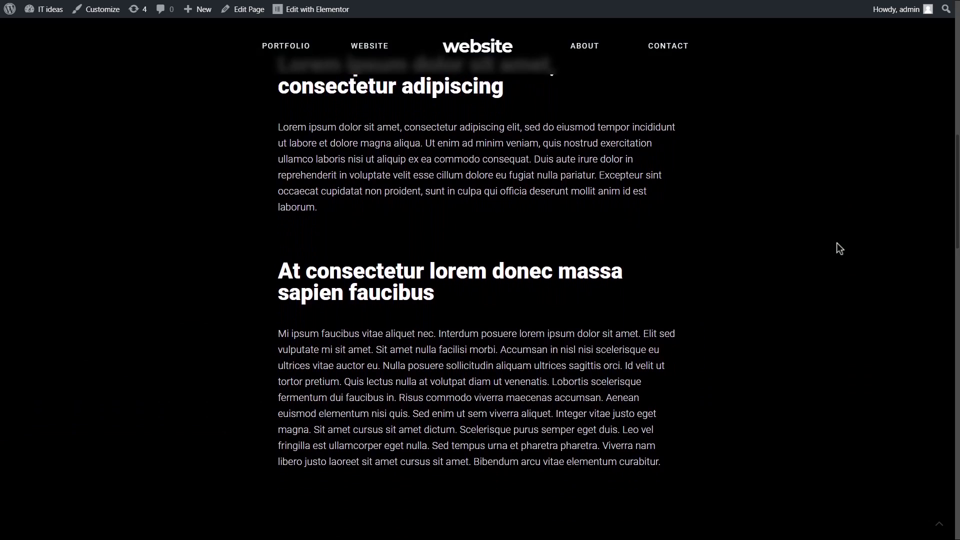
scroll(837, 243, "down", 5)
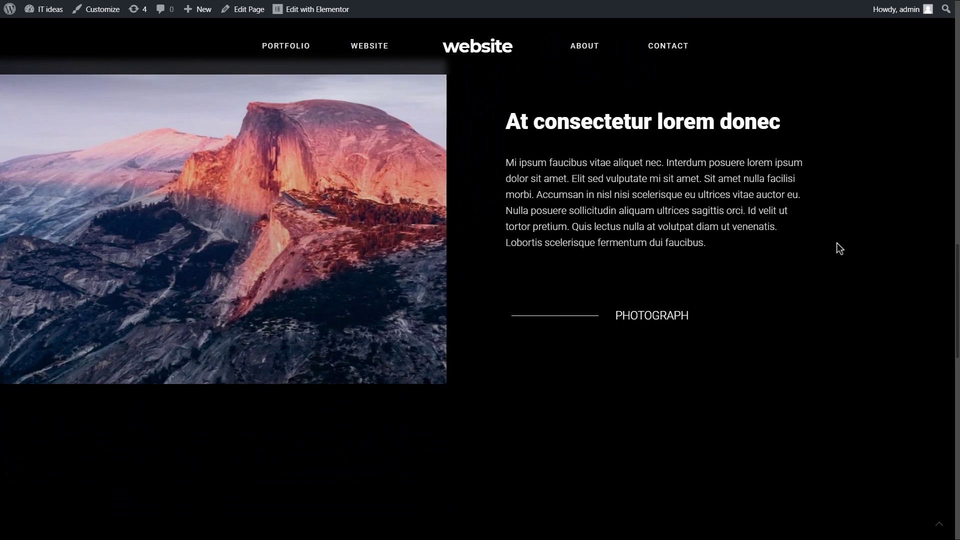
scroll(840, 248, "up", 5)
scroll(836, 243, "up", 6)
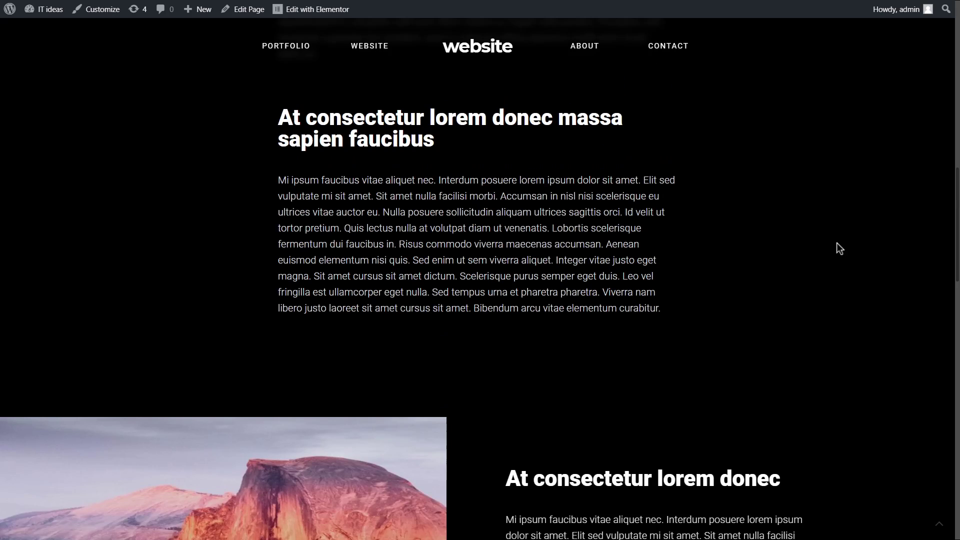
scroll(836, 243, "up", 5)
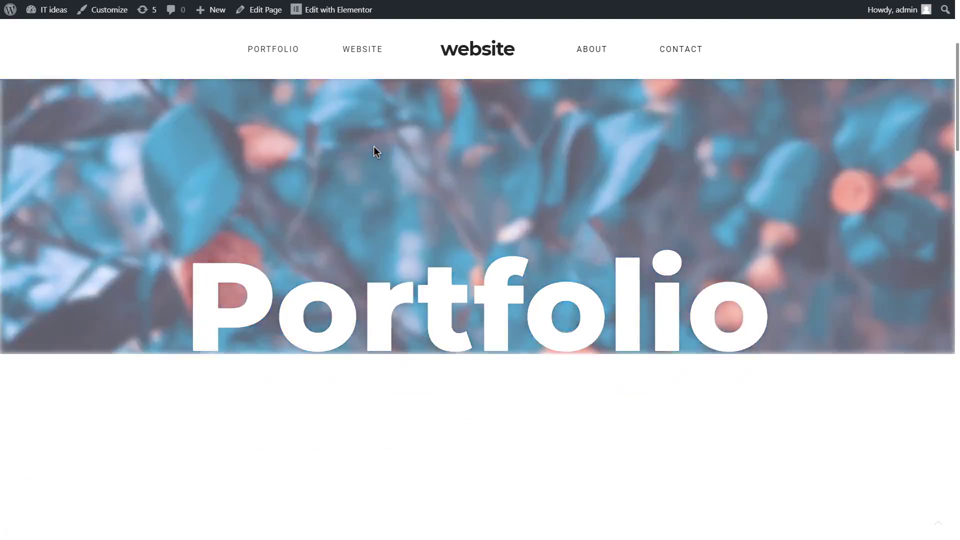
scroll(373, 146, "down", 11)
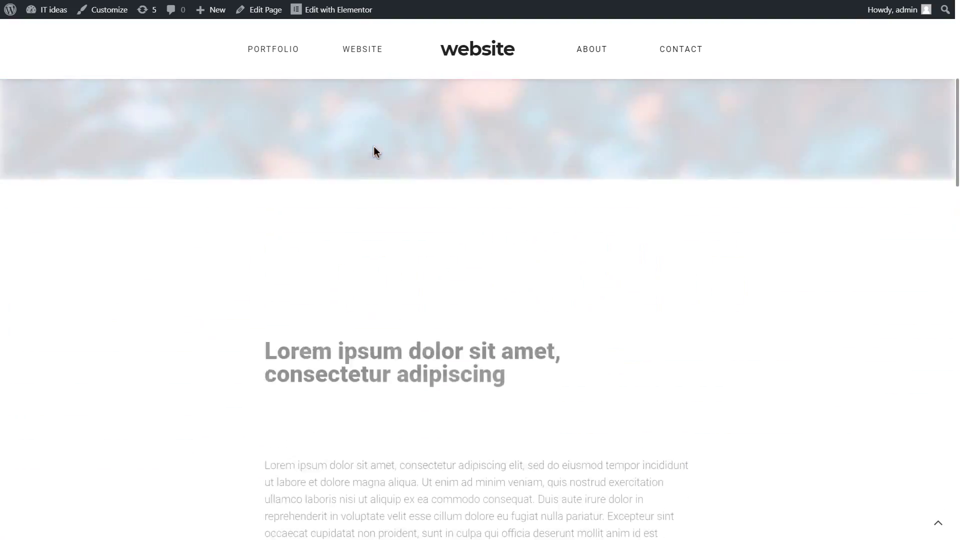
scroll(375, 147, "down", 6)
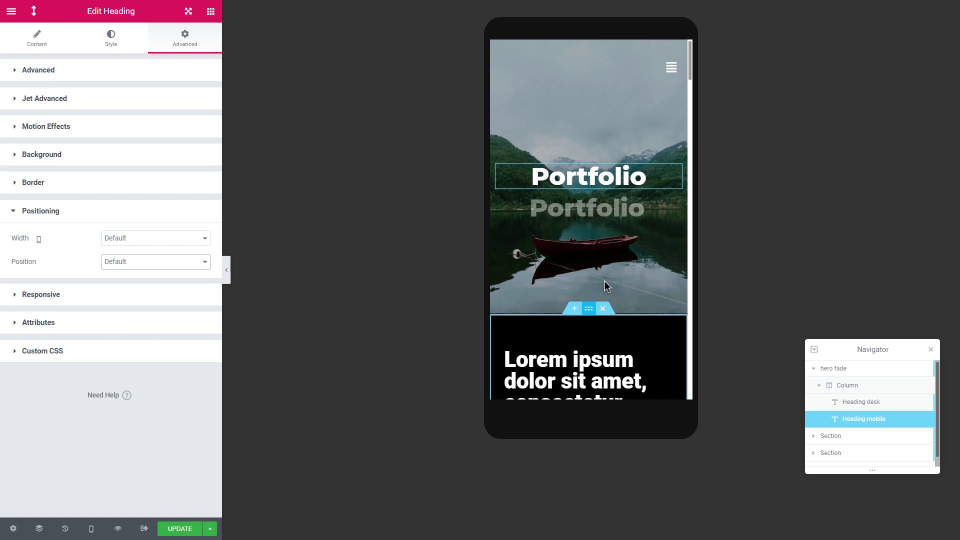
scroll(604, 286, "down", 3)
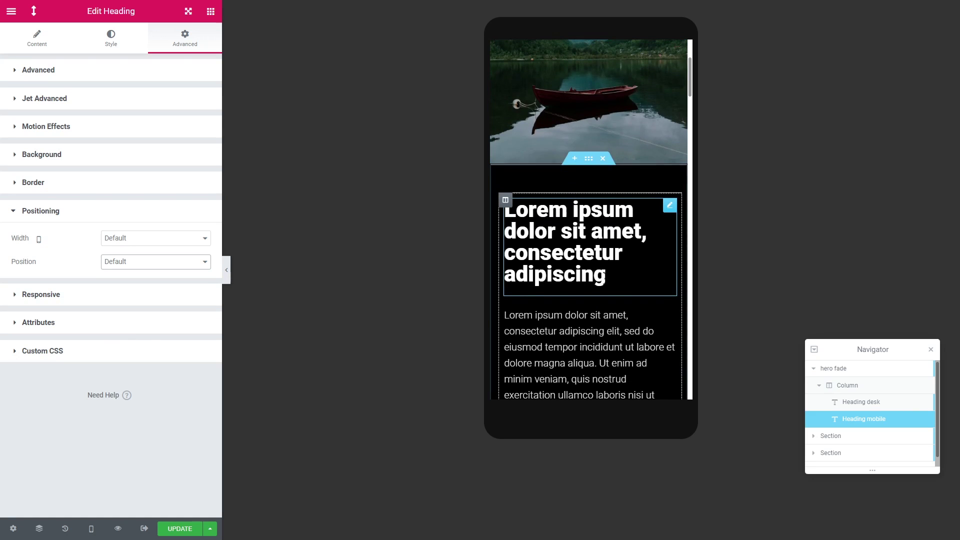
scroll(605, 278, "up", 3)
Collapse the Elementor panel and scroll the mobile preview.
left_click(228, 273)
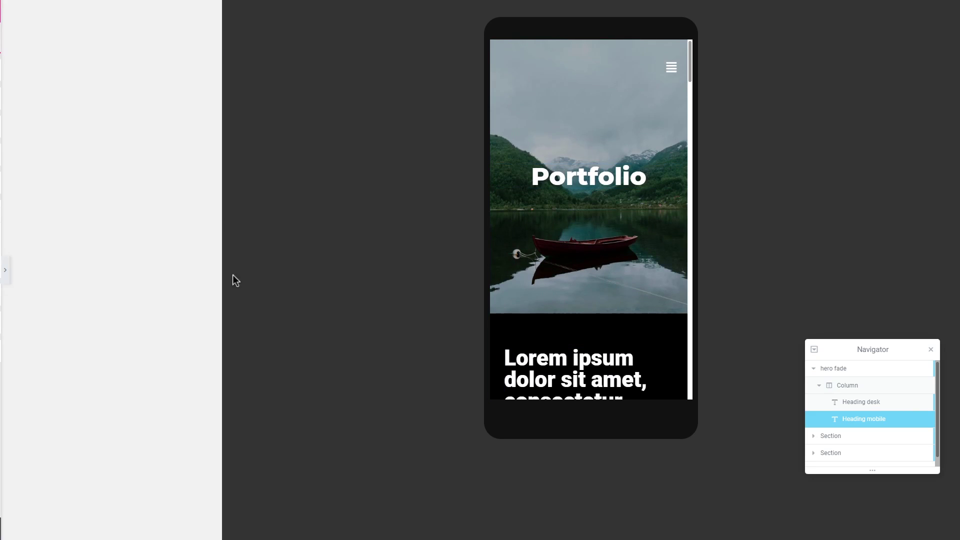
scroll(496, 275, "down", 3)
scroll(496, 275, "down", 4)
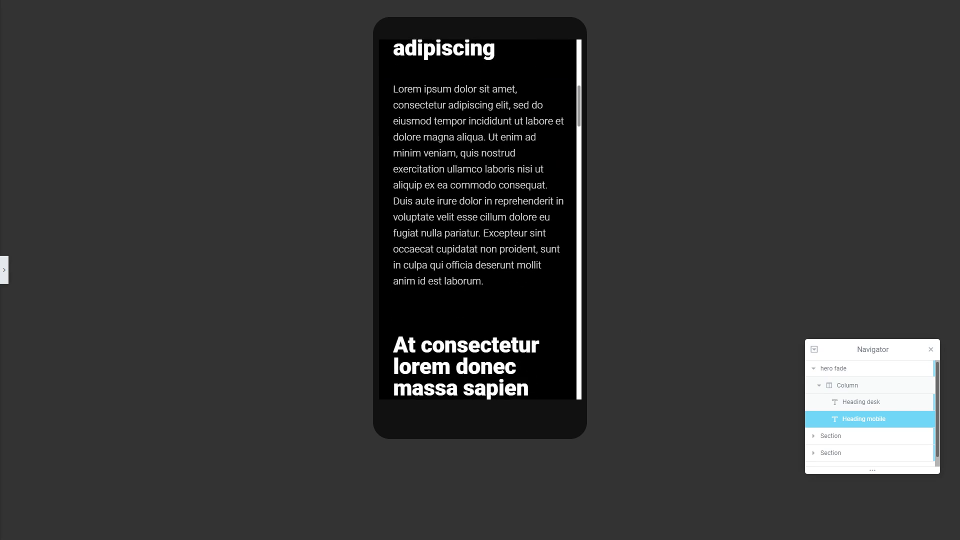
scroll(496, 275, "up", 7)
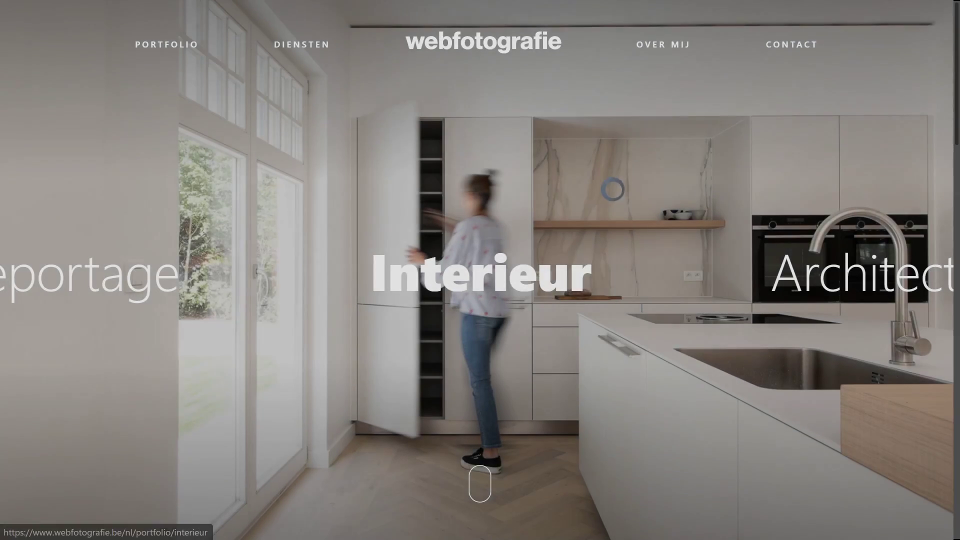
Scroll the Interieur page from its hero past the text down to the photo gallery and footer.
scroll(646, 257, "down", 6)
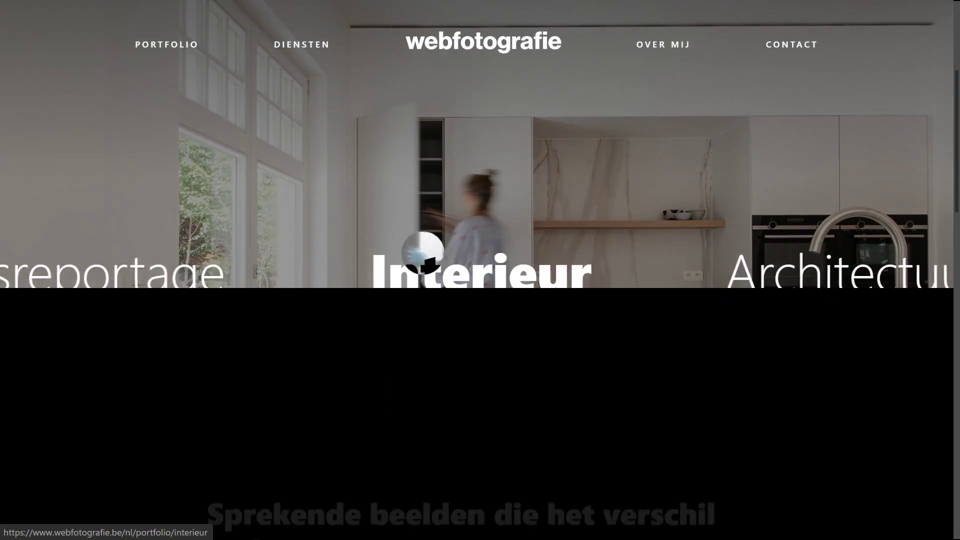
scroll(500, 264, "down", 8)
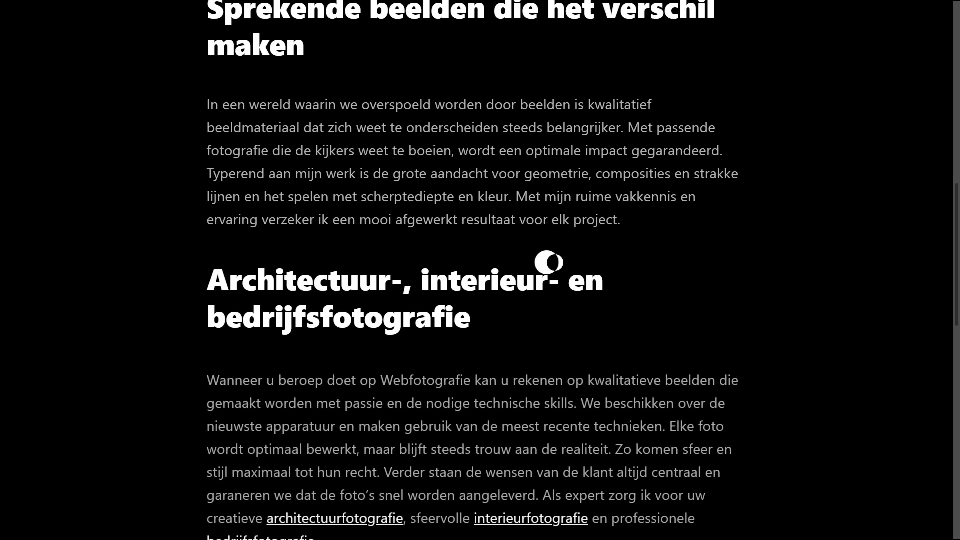
scroll(605, 289, "down", 10)
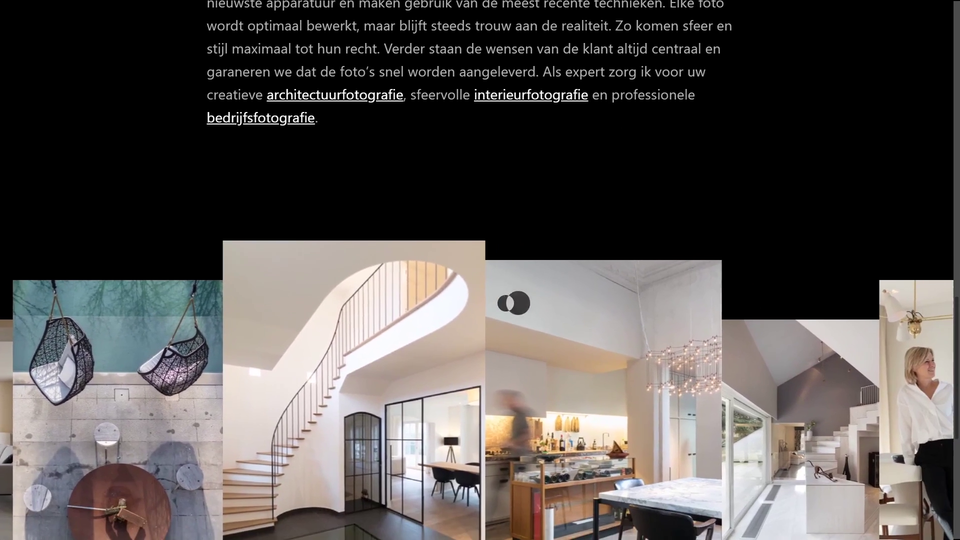
scroll(533, 324, "down", 2)
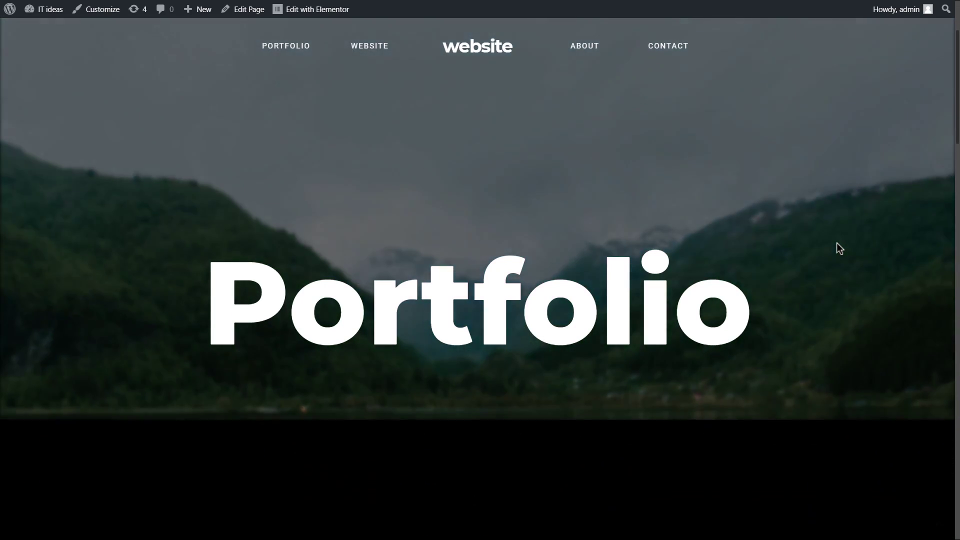
Scroll the Portfolio page down and back up, checking the header stays fixed over the fading lake hero.
scroll(837, 243, "down", 5)
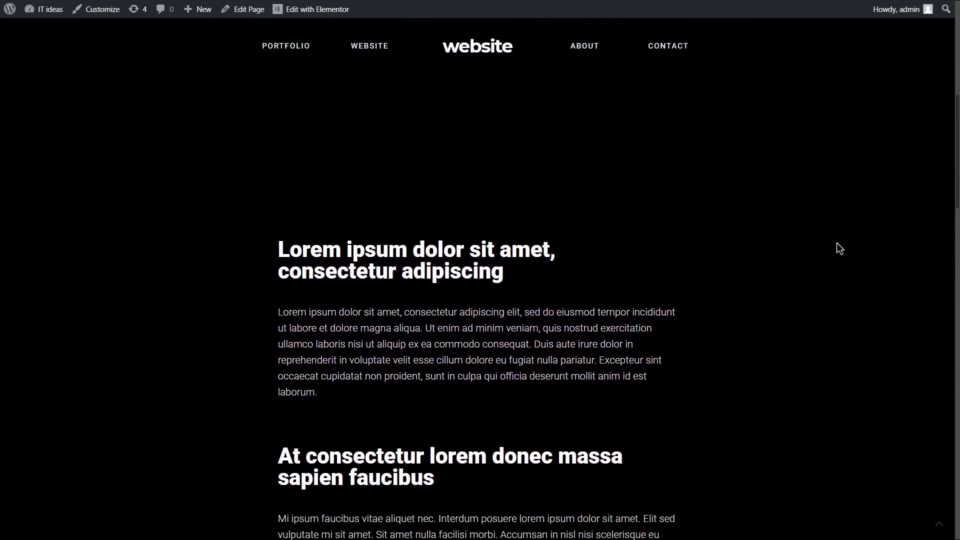
scroll(840, 249, "down", 5)
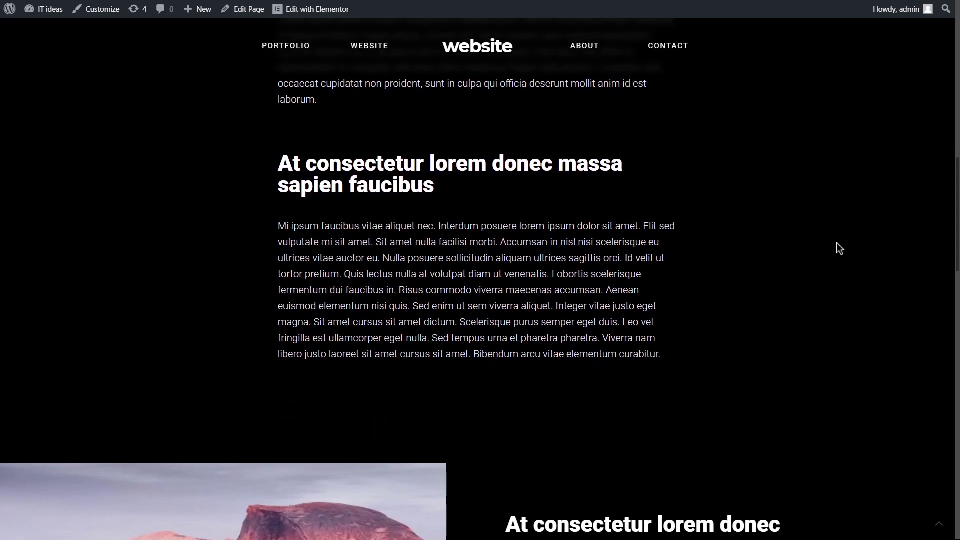
scroll(840, 249, "down", 5)
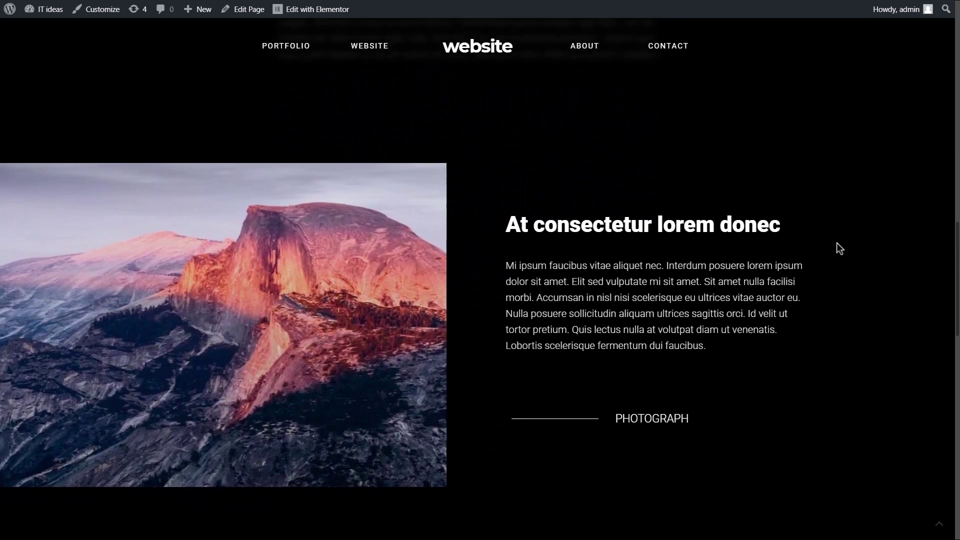
scroll(836, 244, "down", 3)
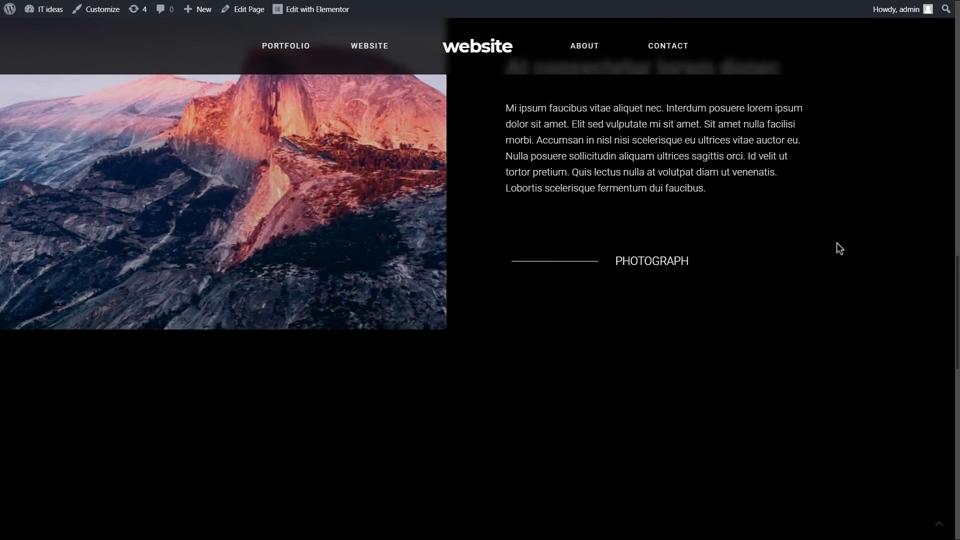
scroll(839, 248, "up", 4)
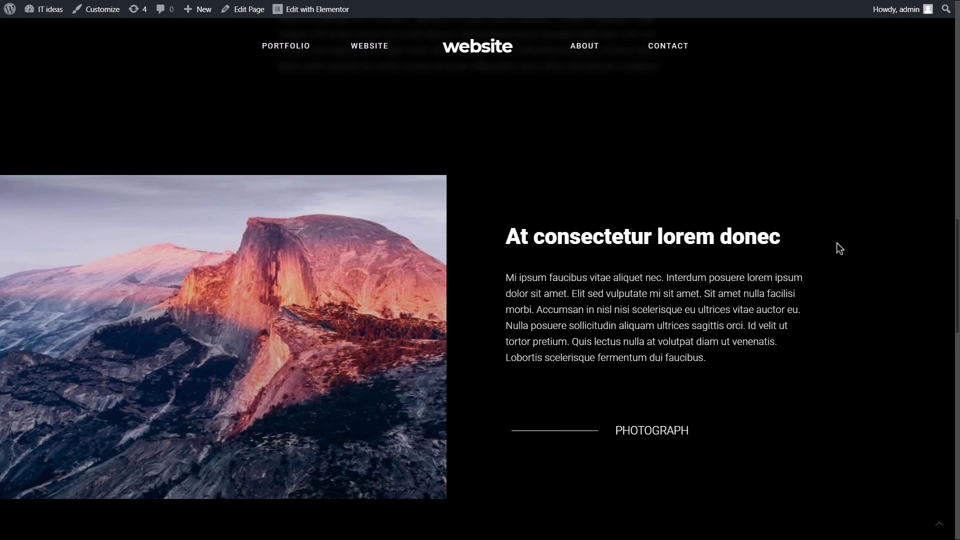
scroll(839, 248, "up", 5)
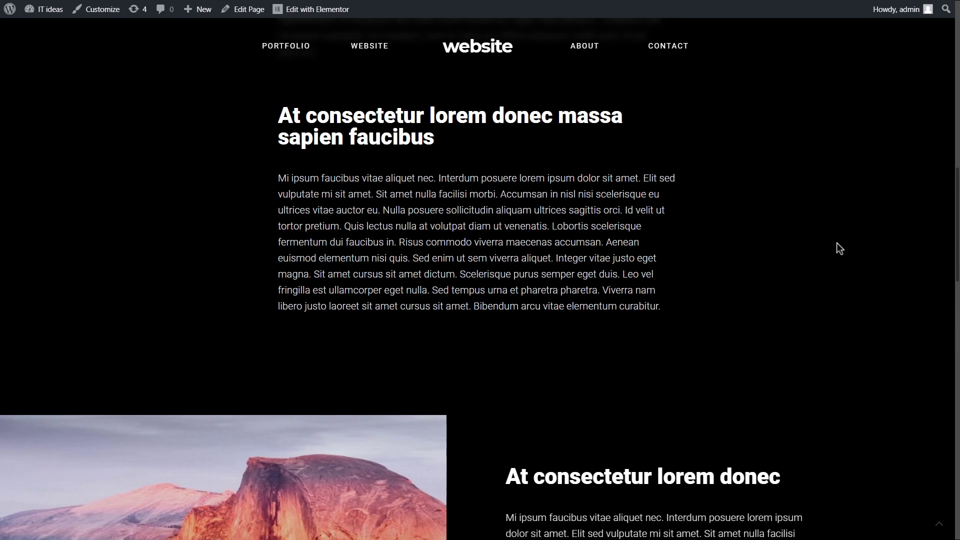
scroll(840, 249, "up", 6)
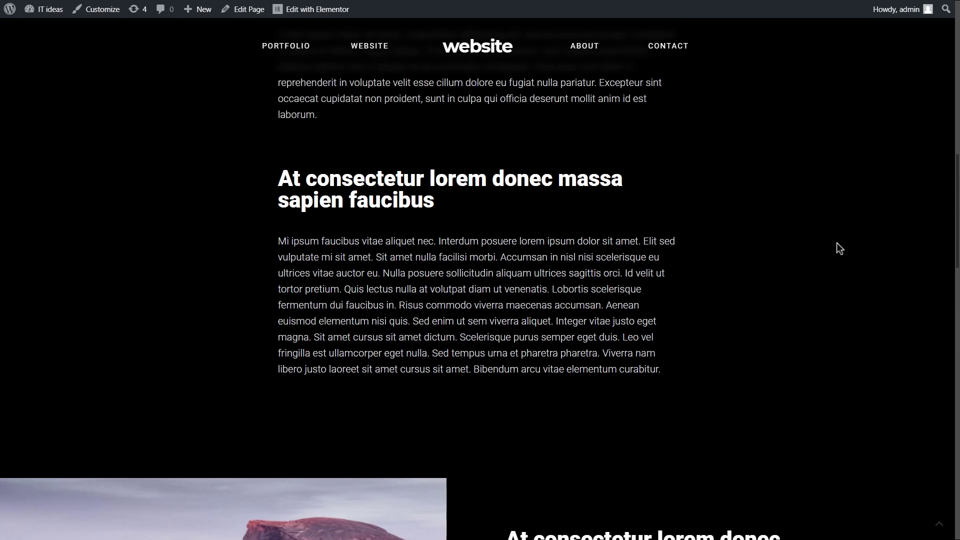
scroll(840, 249, "up", 8)
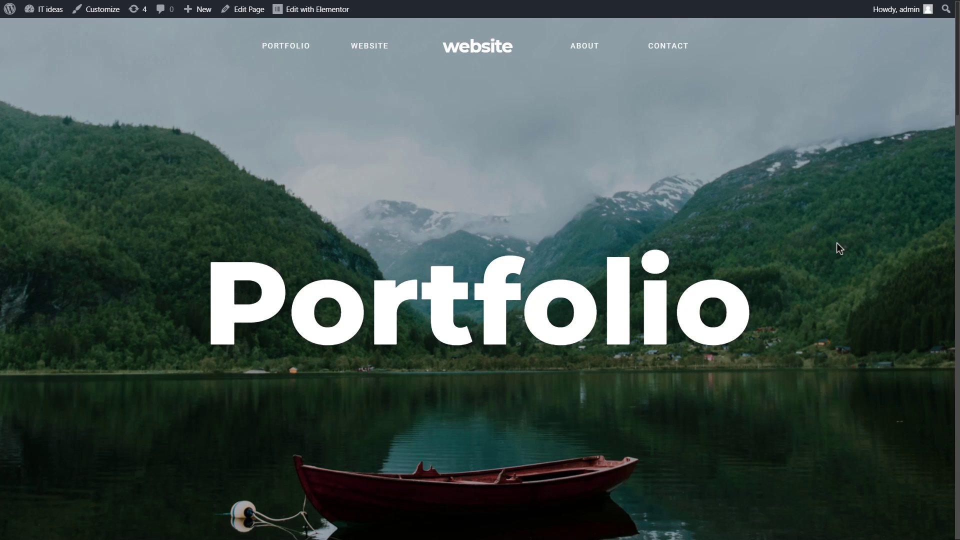
Scroll down the Portfolio page again to recheck the fixed header as the hero fades.
scroll(837, 245, "down", 3)
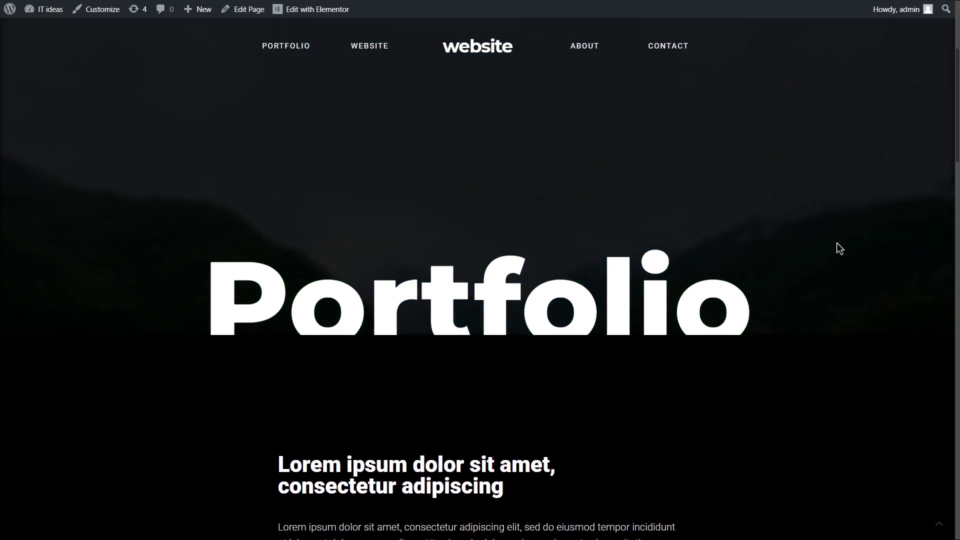
scroll(836, 242, "down", 6)
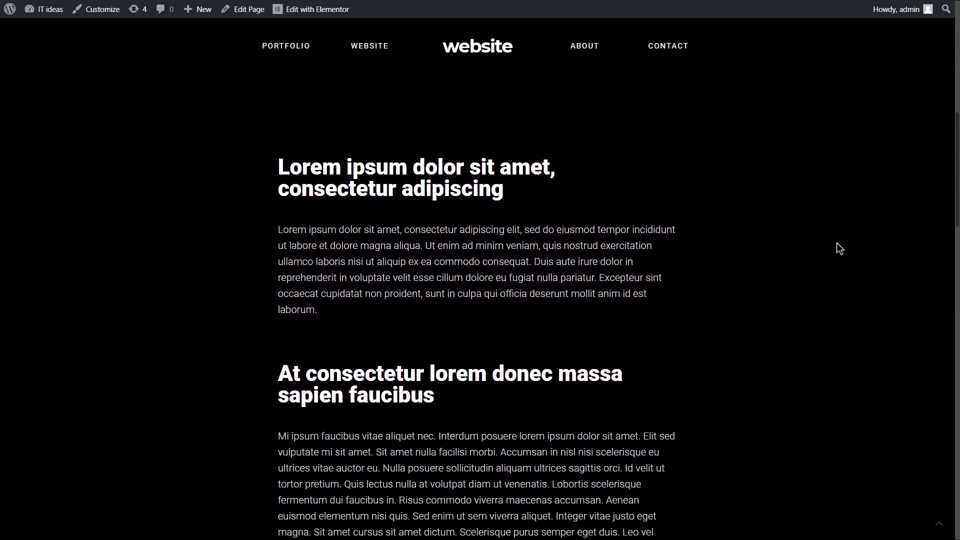
scroll(836, 242, "down", 3)
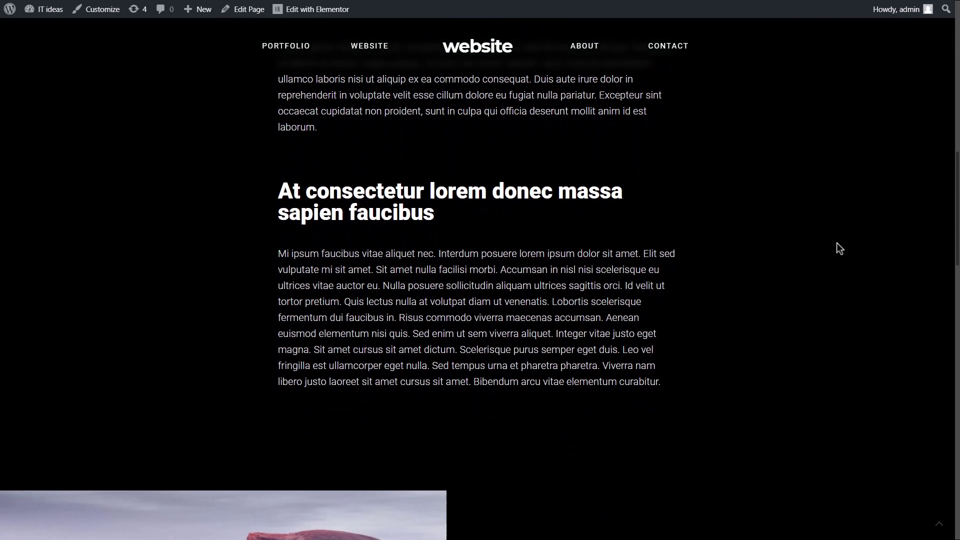
scroll(836, 243, "down", 1)
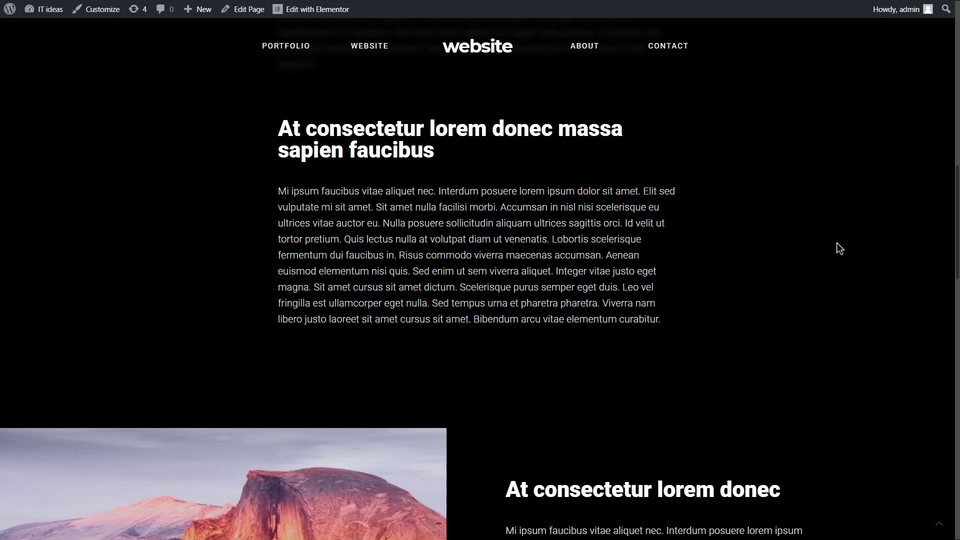
scroll(836, 242, "down", 4)
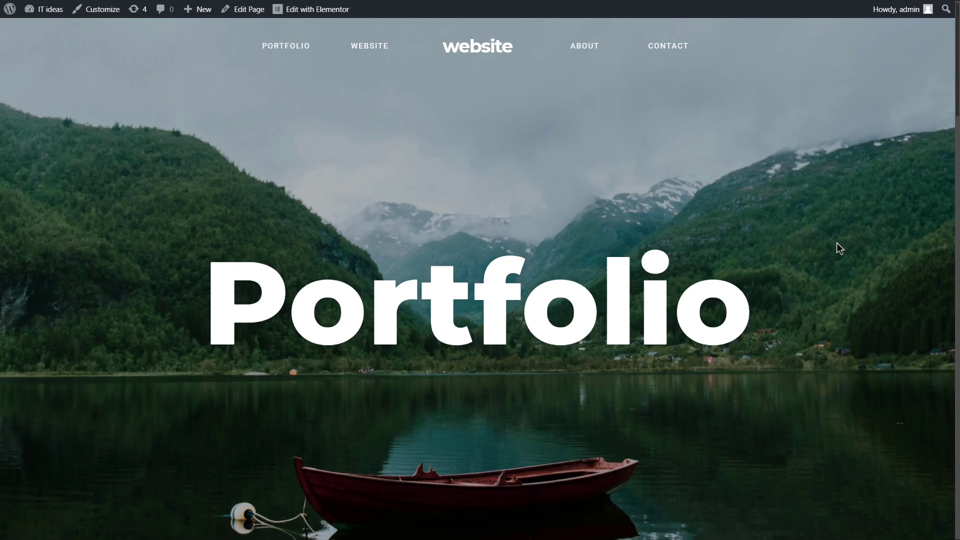
scroll(836, 242, "down", 4)
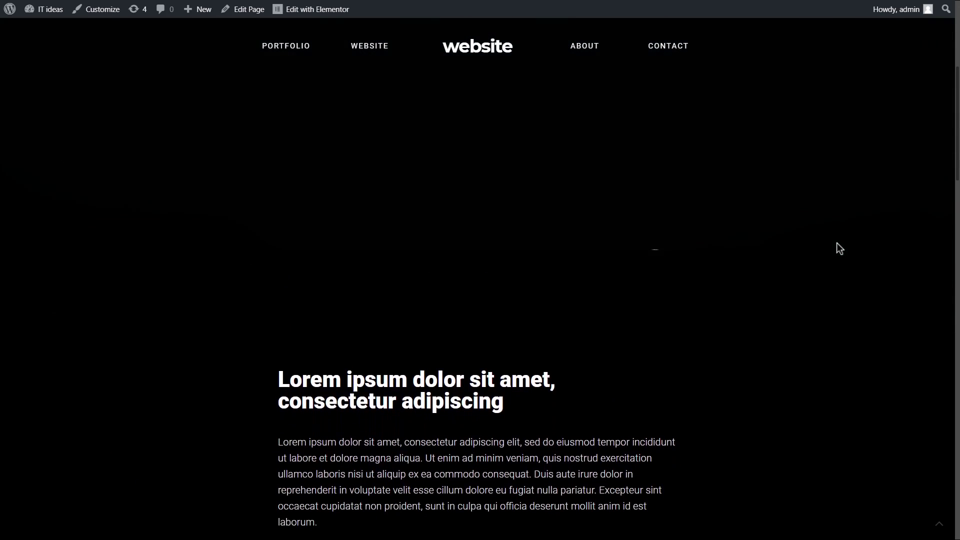
scroll(836, 242, "up", 4)
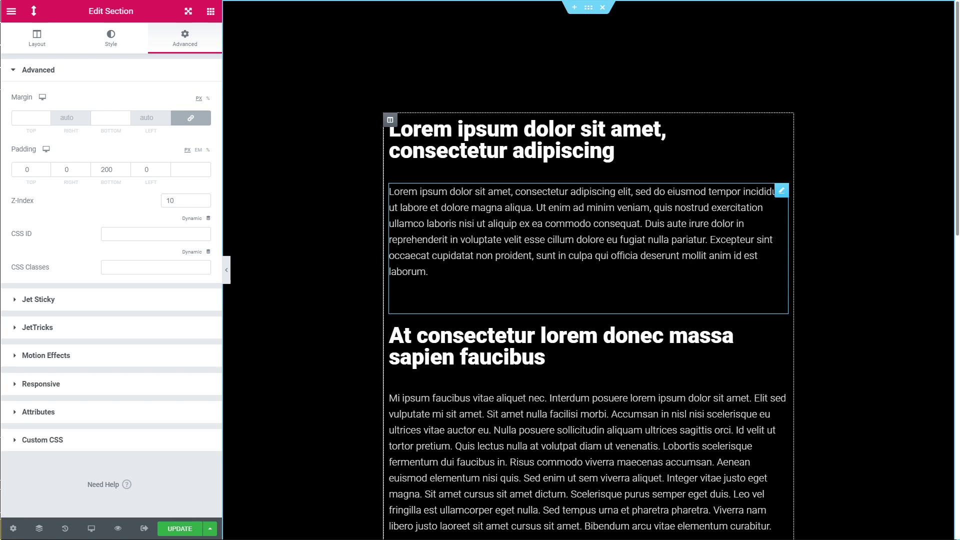
Scroll down through the dark Lorem ipsum content and back up to the top of the canvas.
scroll(523, 181, "down", 8)
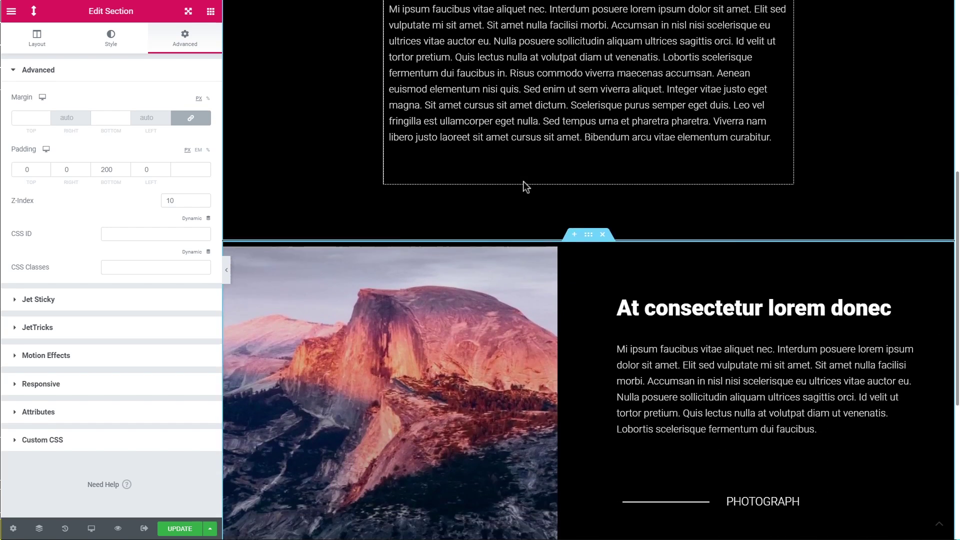
scroll(523, 181, "down", 1)
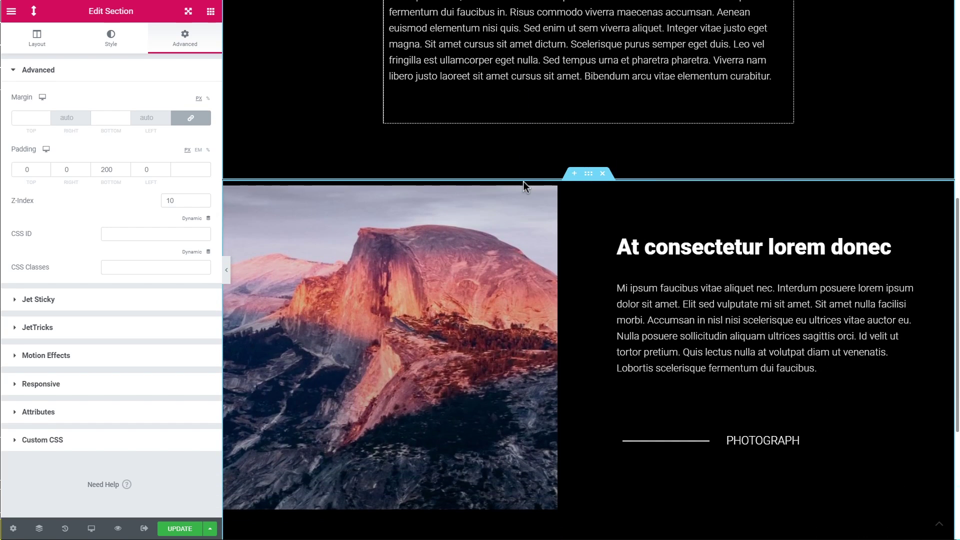
scroll(574, 335, "down", 1)
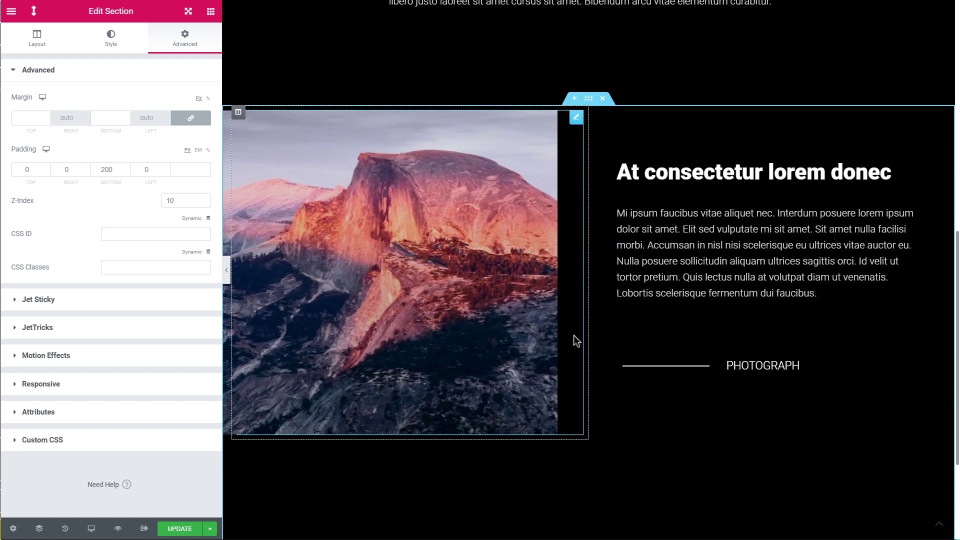
scroll(574, 341, "down", 2)
scroll(575, 365, "up", 2)
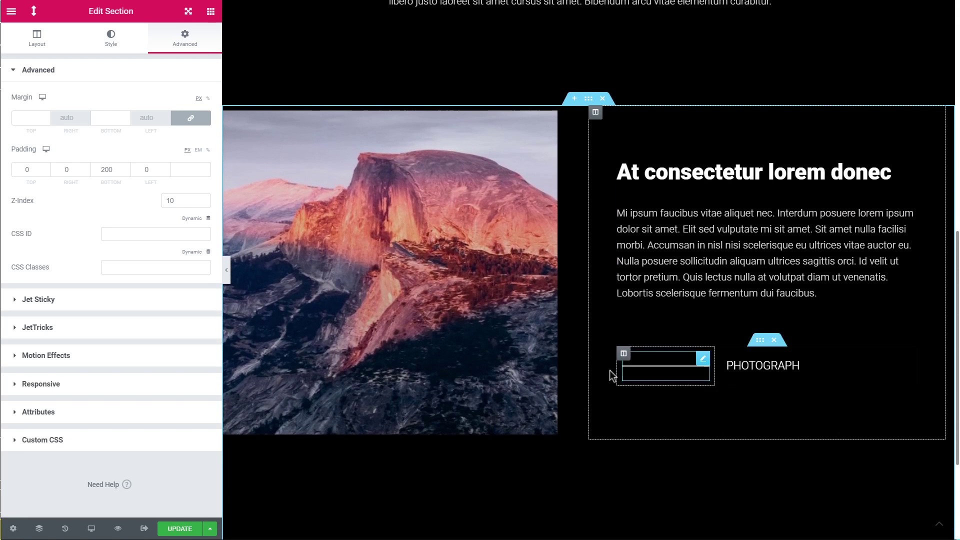
scroll(593, 343, "up", 1)
scroll(665, 268, "up", 4)
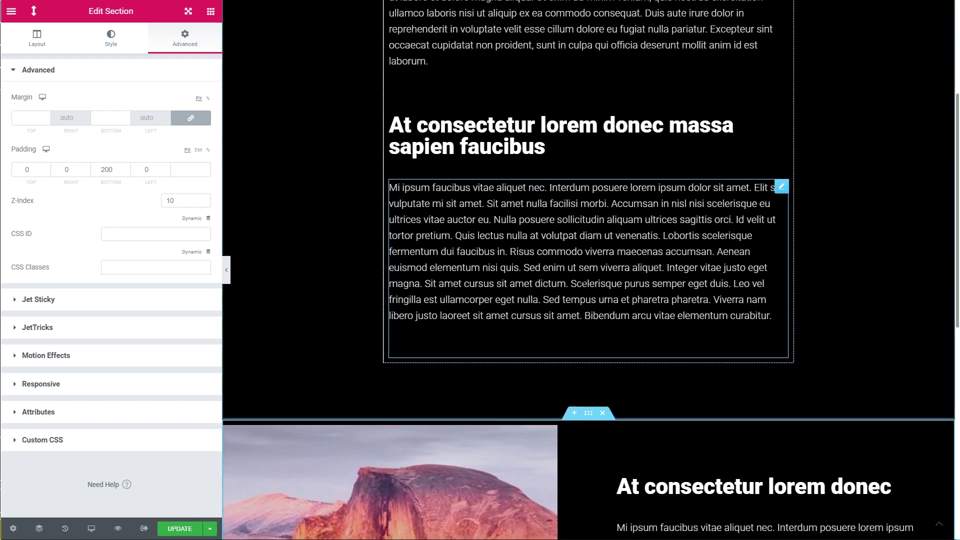
scroll(662, 263, "up", 3)
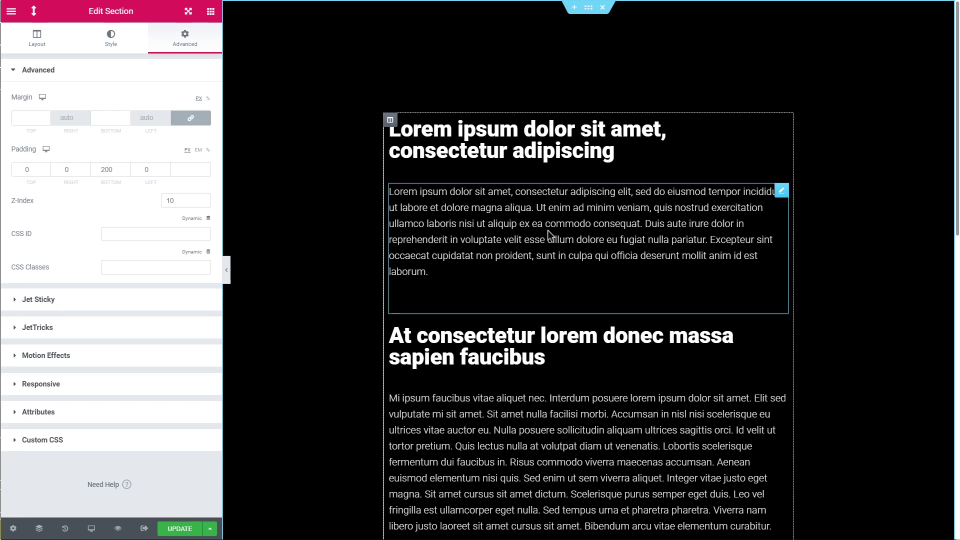
Add a new single-column section at the top of the page.
left_click(574, 8)
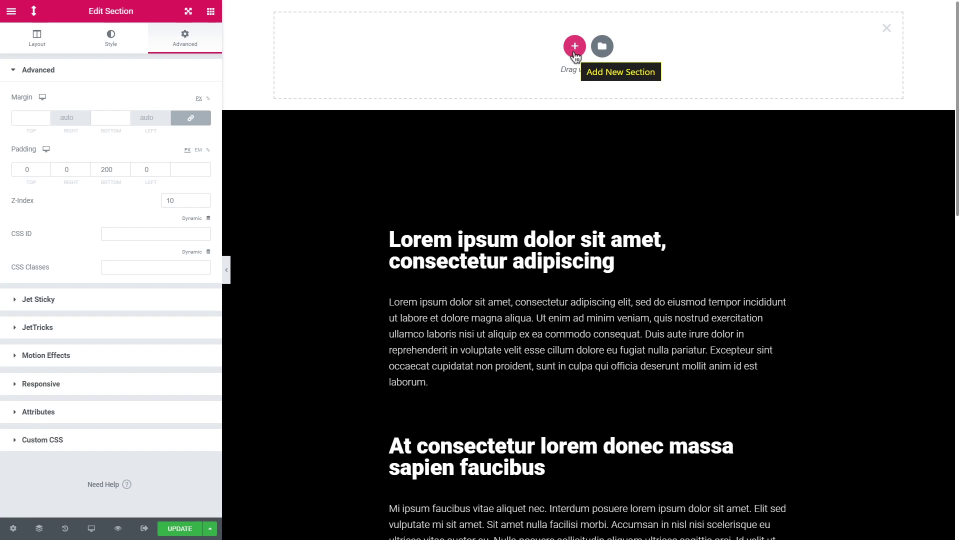
left_click(575, 46)
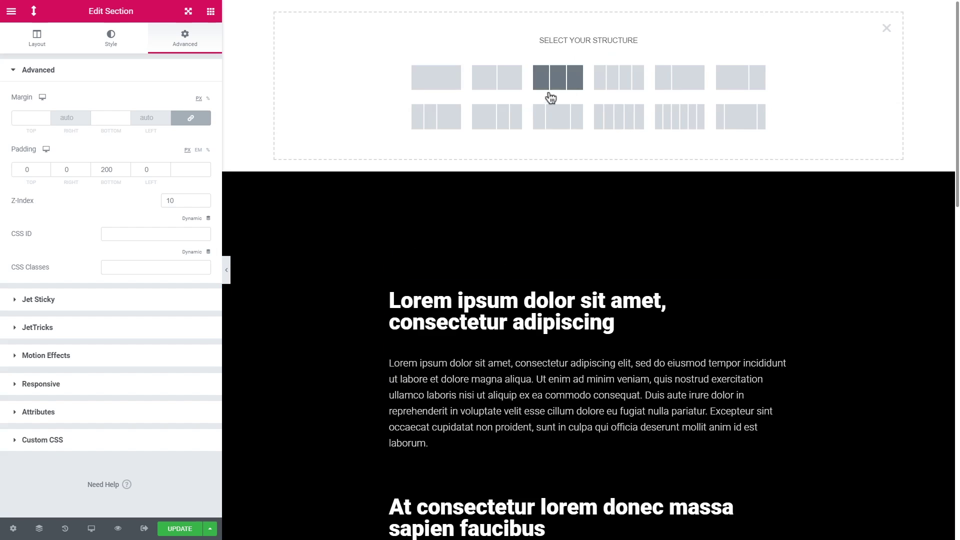
left_click(447, 83)
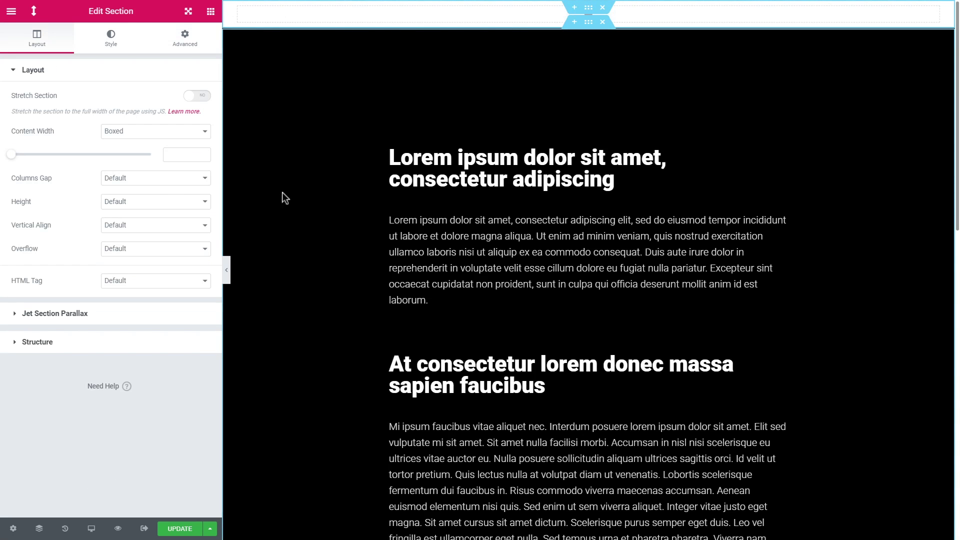
Set the section's height to Fit To Screen and give it a Classic background type.
left_click(133, 202)
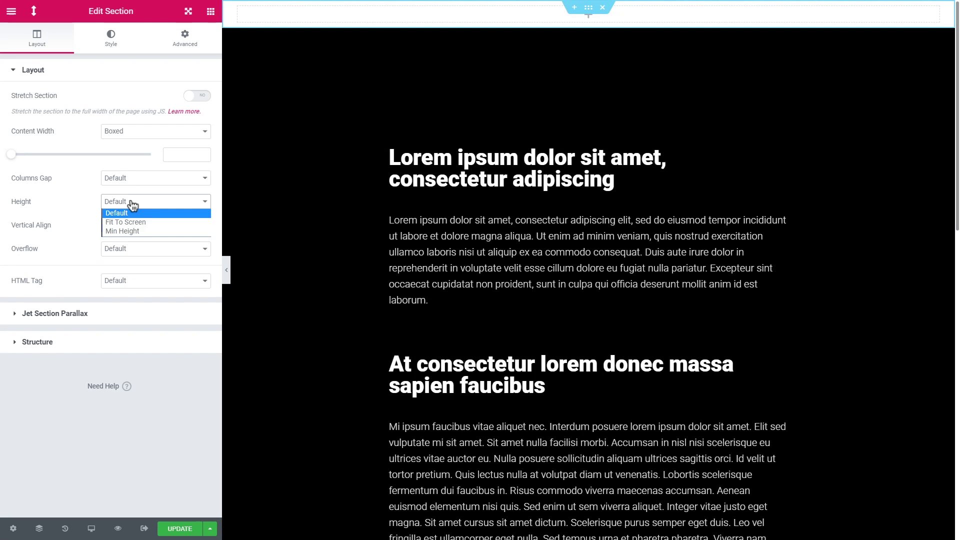
left_click(163, 222)
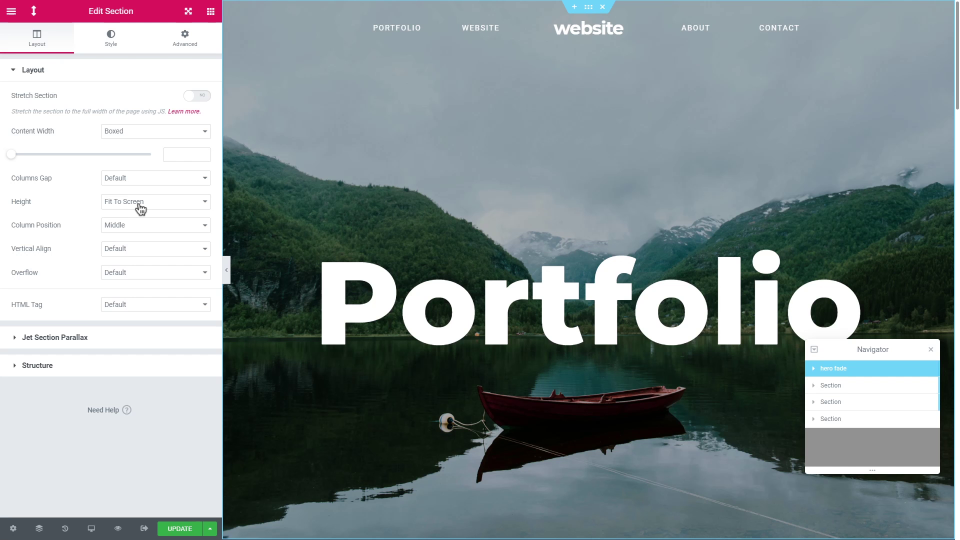
left_click(140, 206)
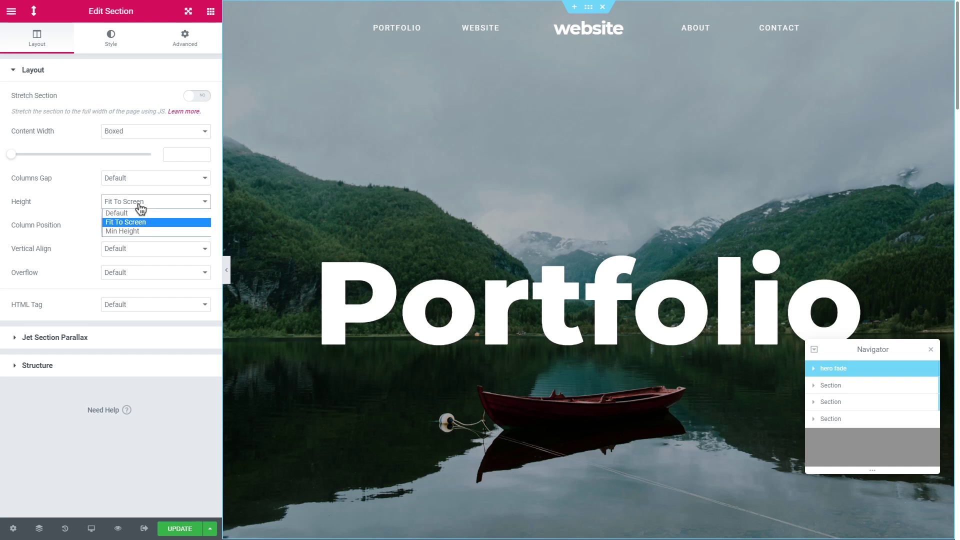
left_click(106, 232)
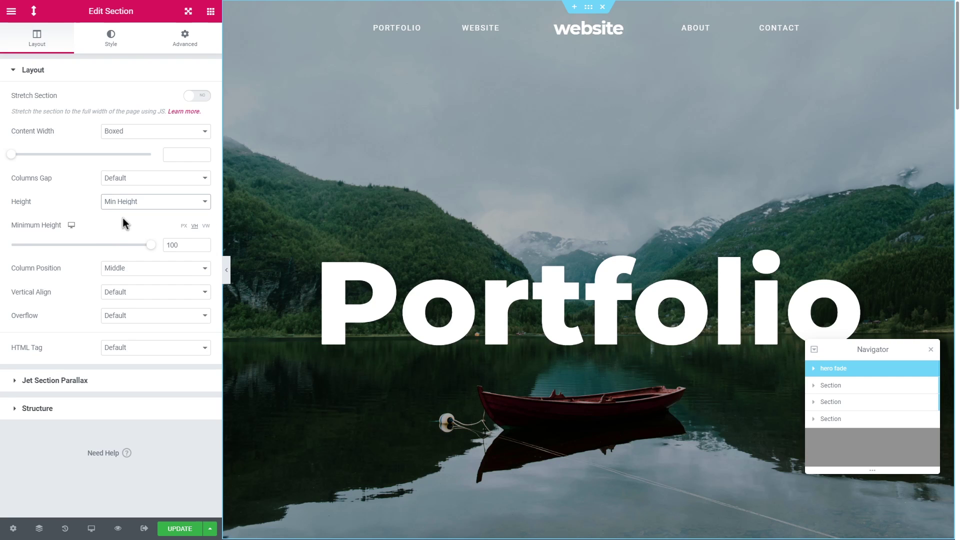
left_click(184, 225)
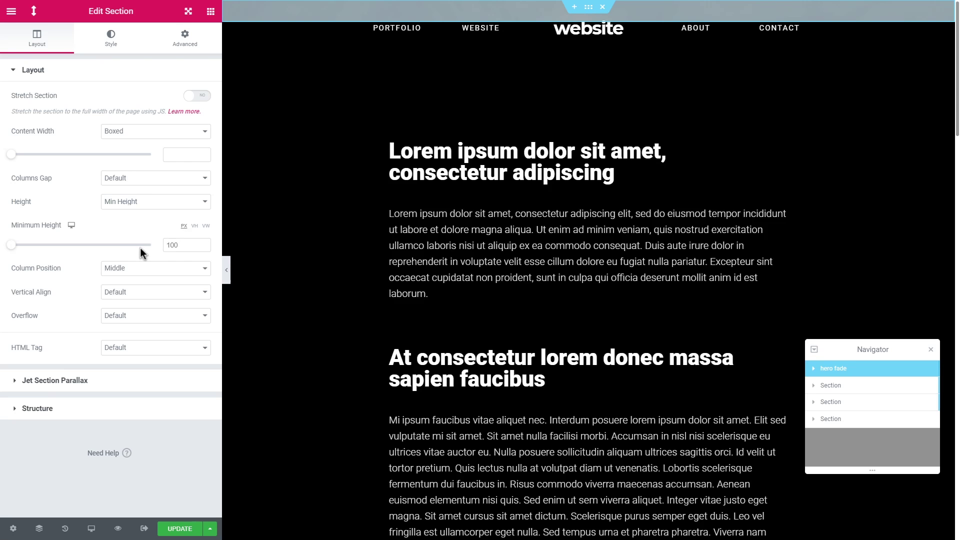
left_click(194, 226)
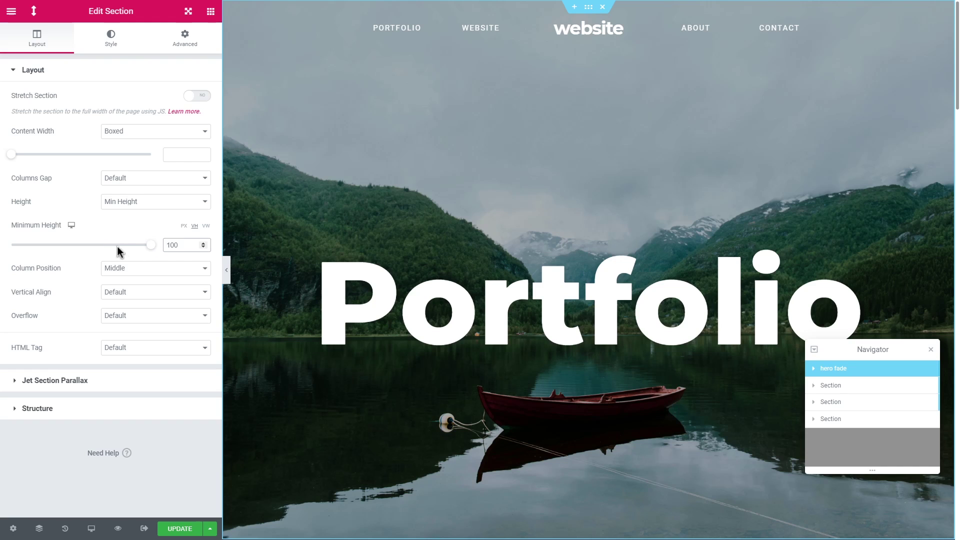
left_click(72, 226)
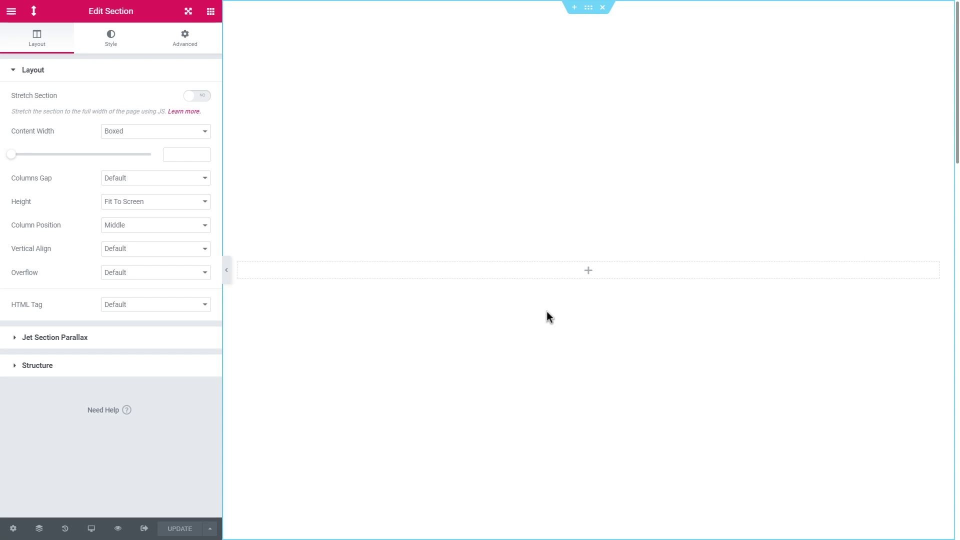
left_click(114, 47)
left_click(116, 123)
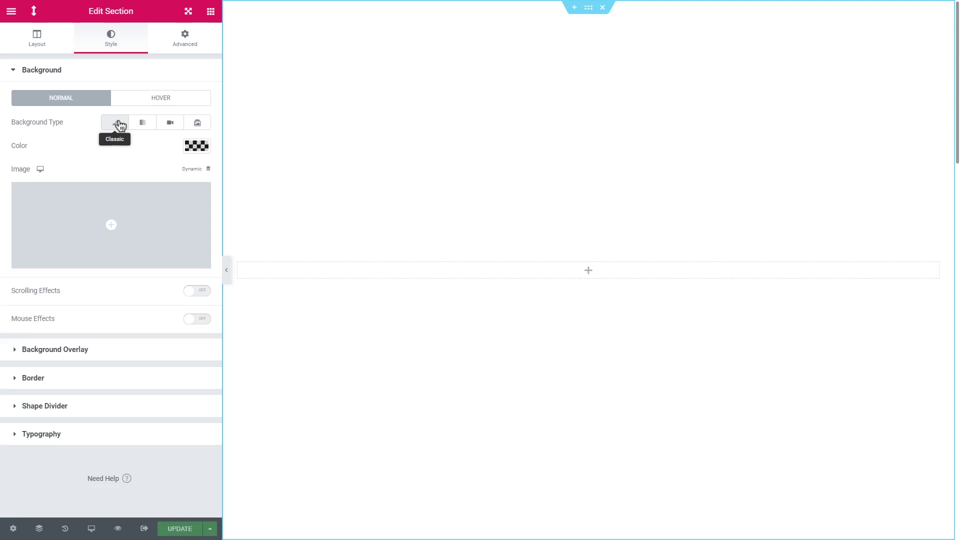
Set the lake-and-red-boat photo from the Media Library as the section background.
left_click(99, 214)
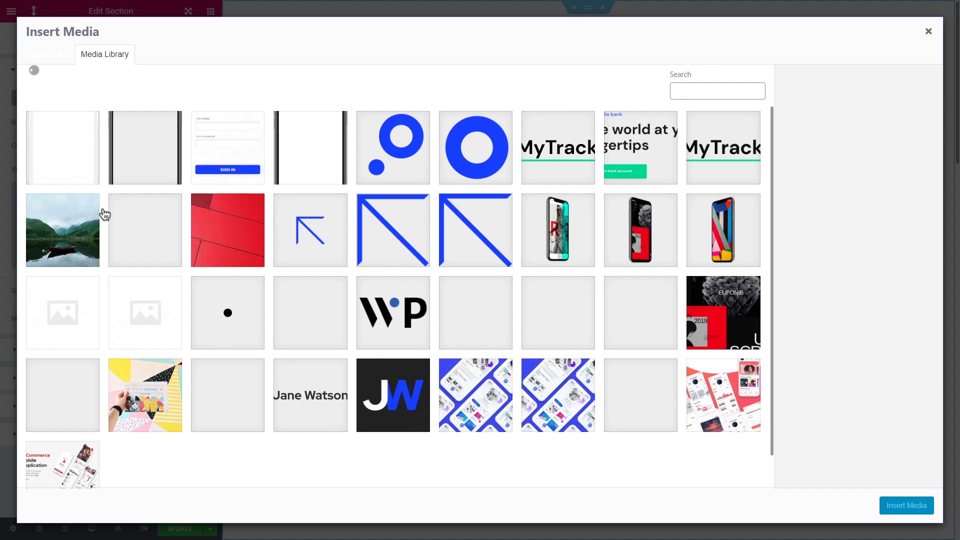
left_click(62, 244)
left_click(906, 505)
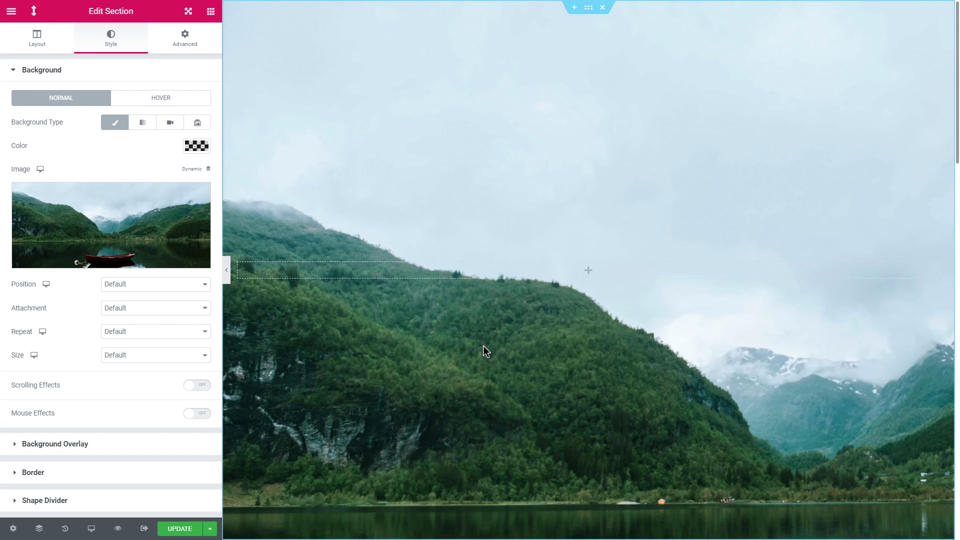
Set the background position to Center Center, size to Cover and attachment to Fixed.
left_click(129, 287)
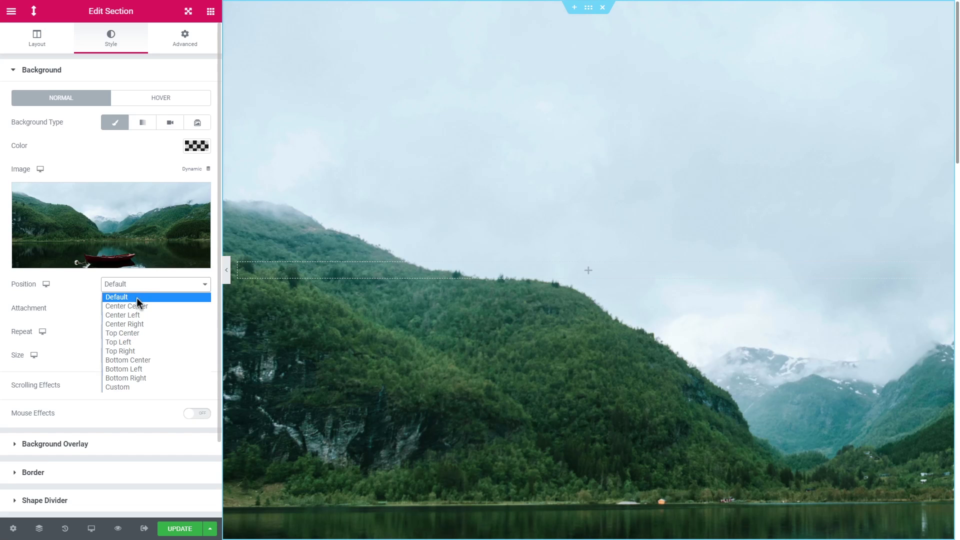
left_click(137, 302)
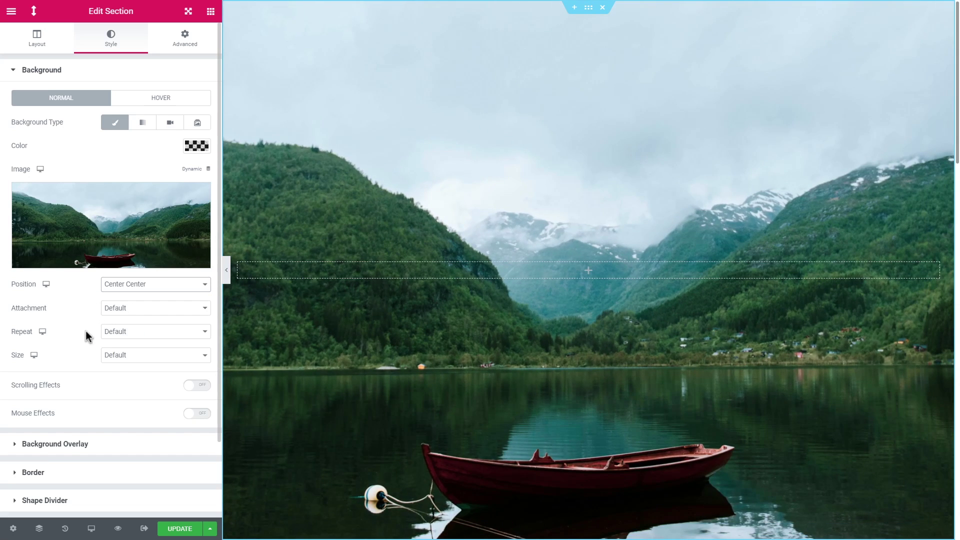
left_click(111, 355)
left_click(126, 385)
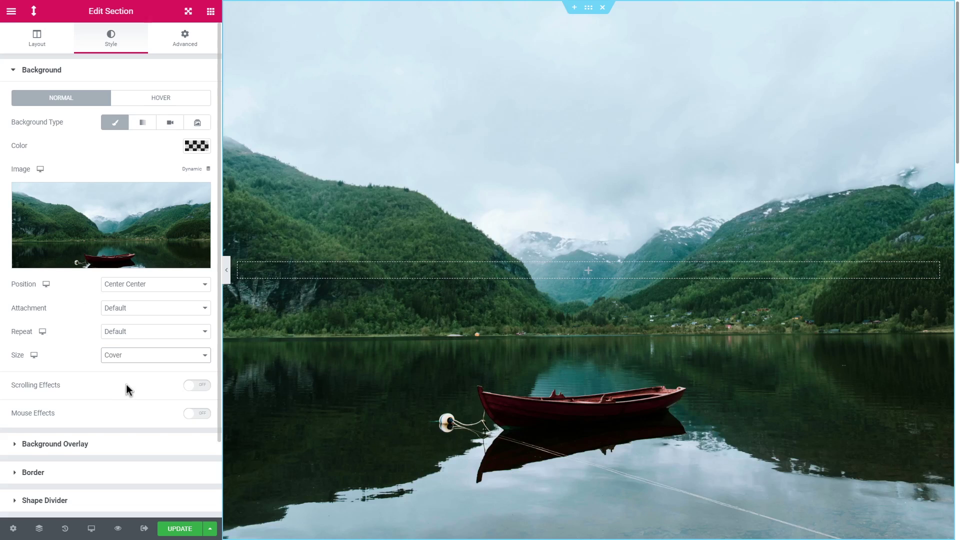
left_click(111, 310)
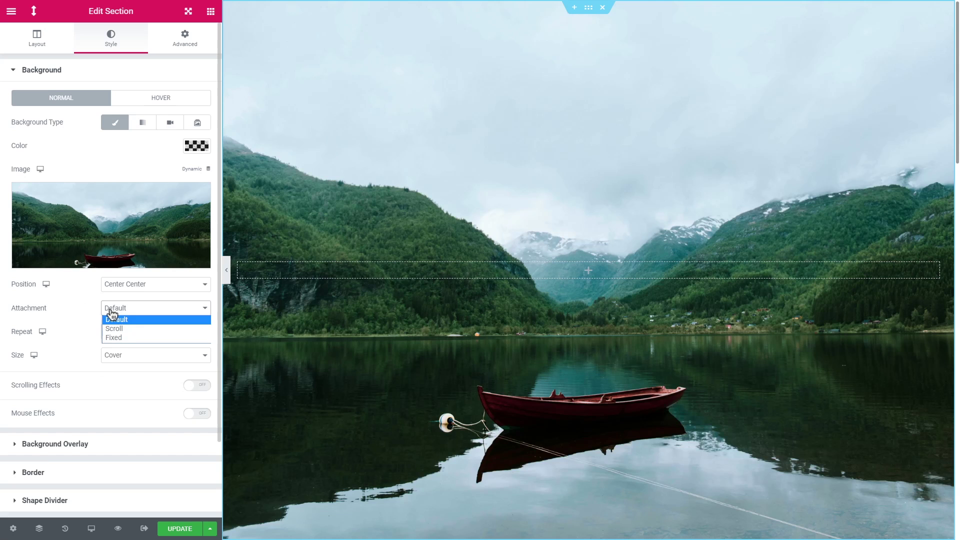
left_click(123, 335)
Scroll the preview to test the fixed lake background, then select the hero section.
scroll(386, 257, "down", 5)
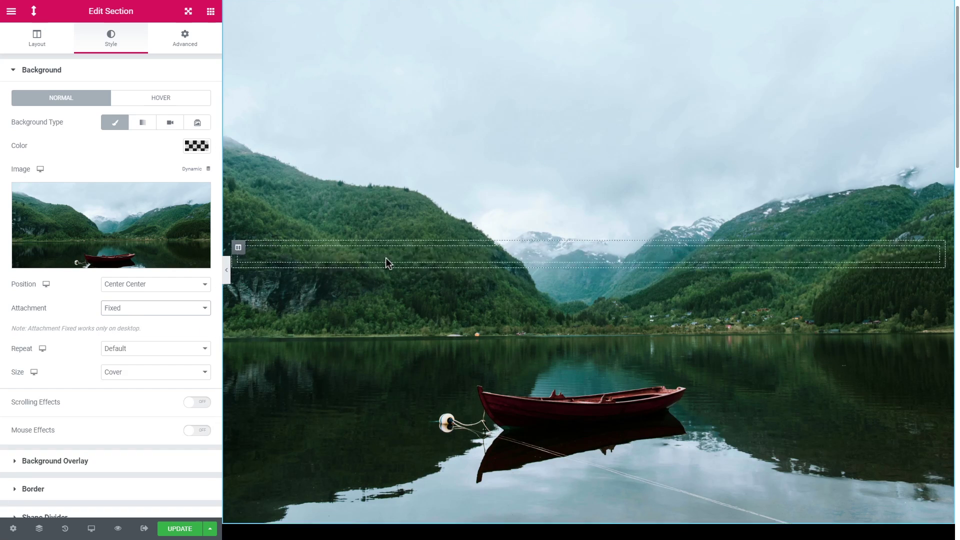
scroll(385, 257, "up", 1)
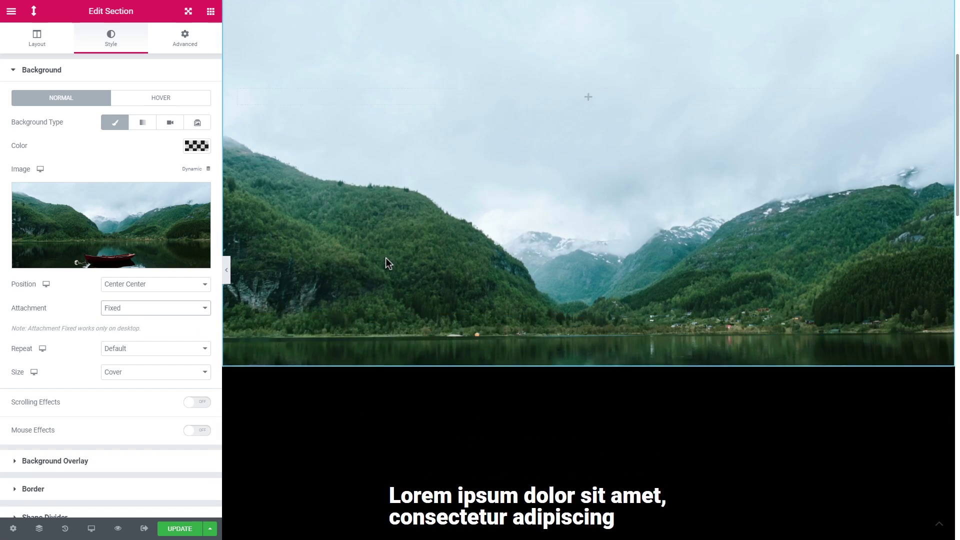
scroll(386, 257, "down", 7)
scroll(385, 257, "up", 5)
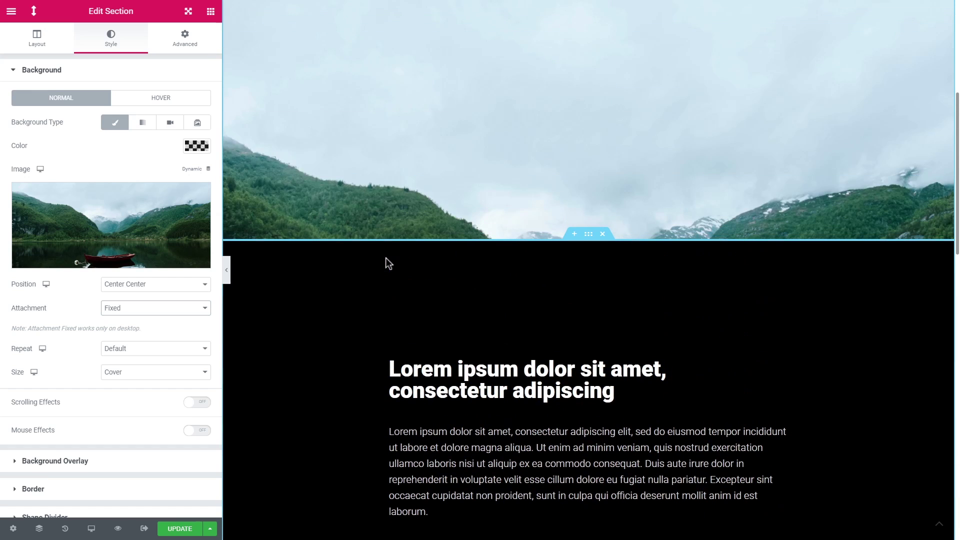
scroll(386, 257, "up", 1)
left_click(588, 309)
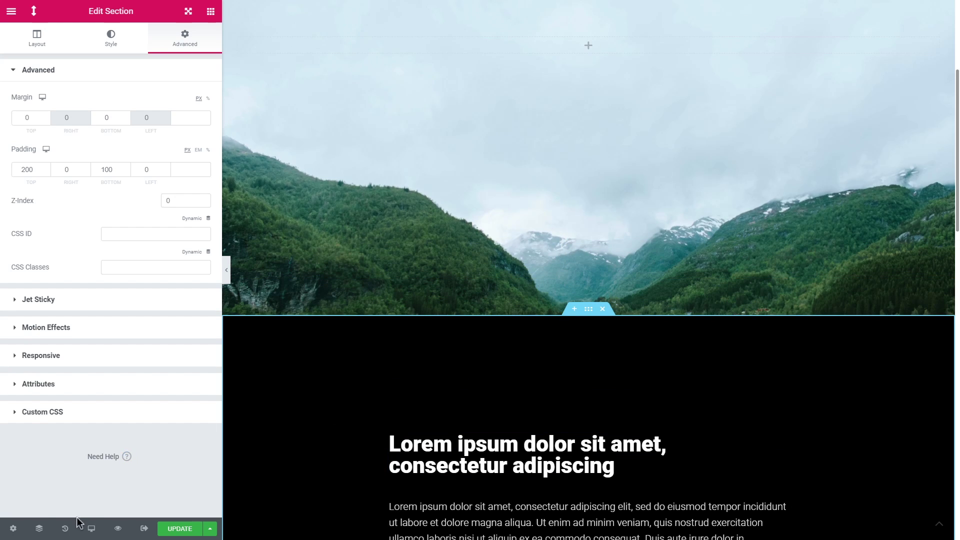
Select the second section in the Navigator and set its Z-Index to 10.
left_click(39, 528)
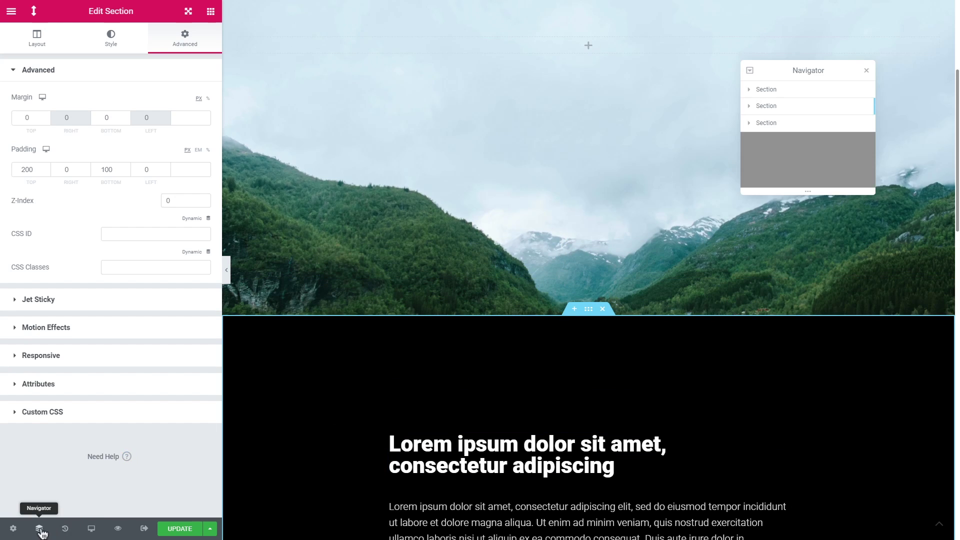
left_click(784, 106)
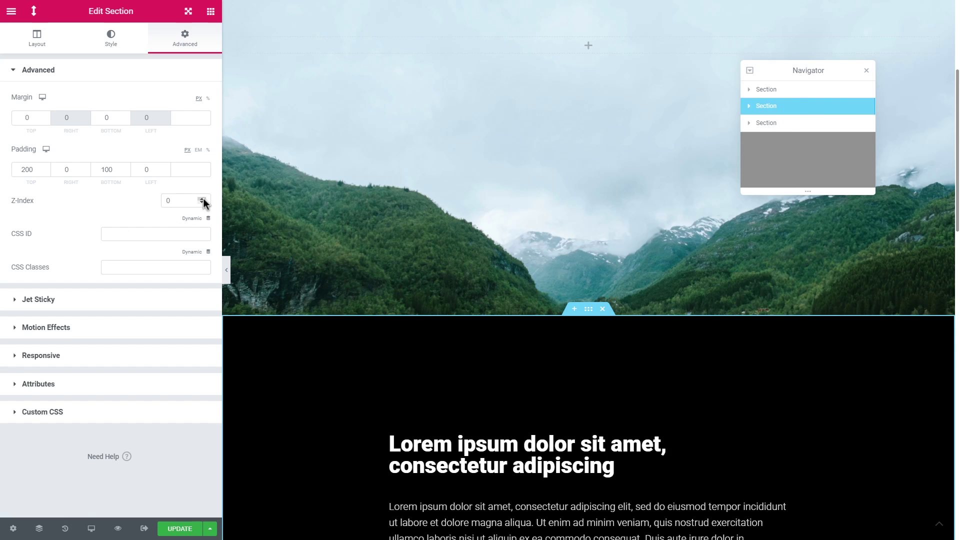
left_click_drag(180, 201, 155, 202)
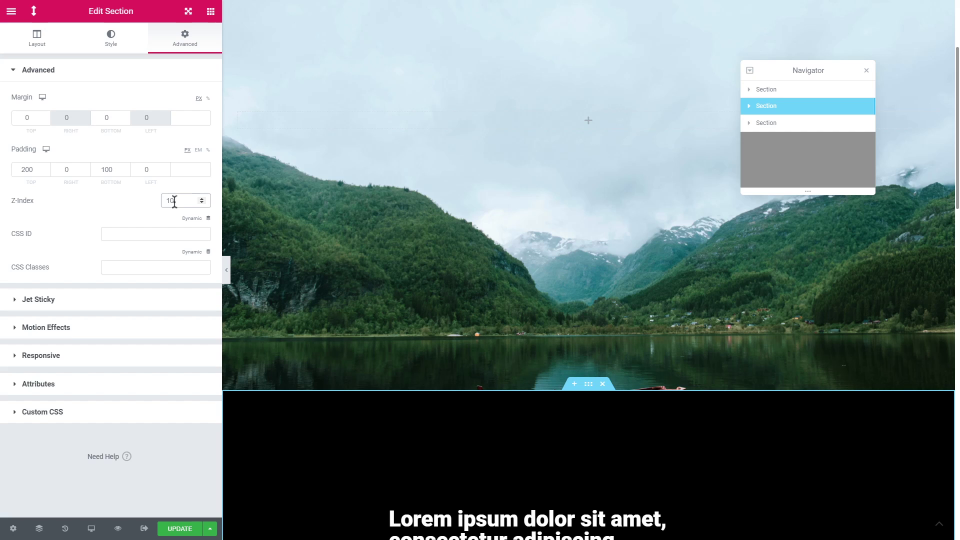
Rename the first Navigator section to 'hero'.
left_click(782, 95)
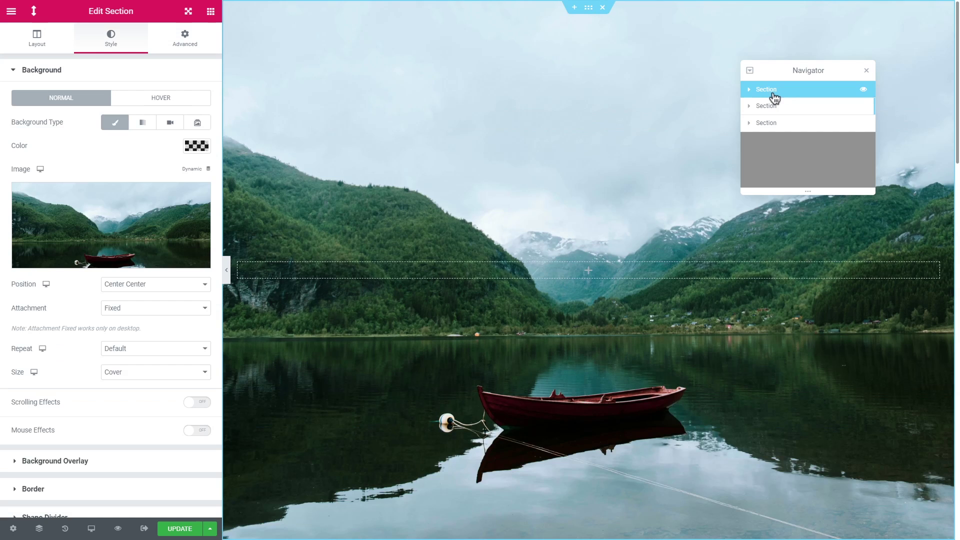
double_click(774, 94)
type("hero")
key("Return")
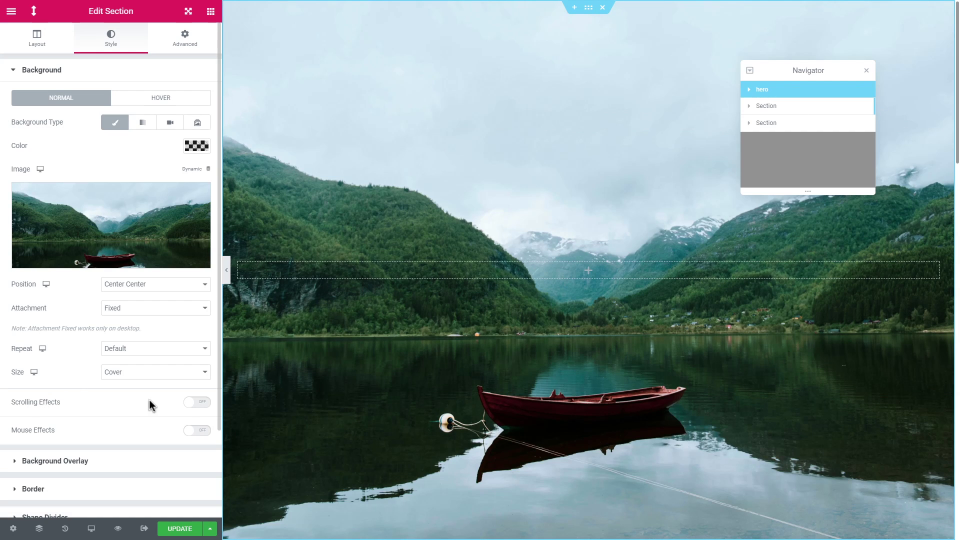
Turn on Scrolling Effects with a Fade Out transparency starting around 52% of the viewport.
left_click(194, 405)
scroll(108, 397, "down", 2)
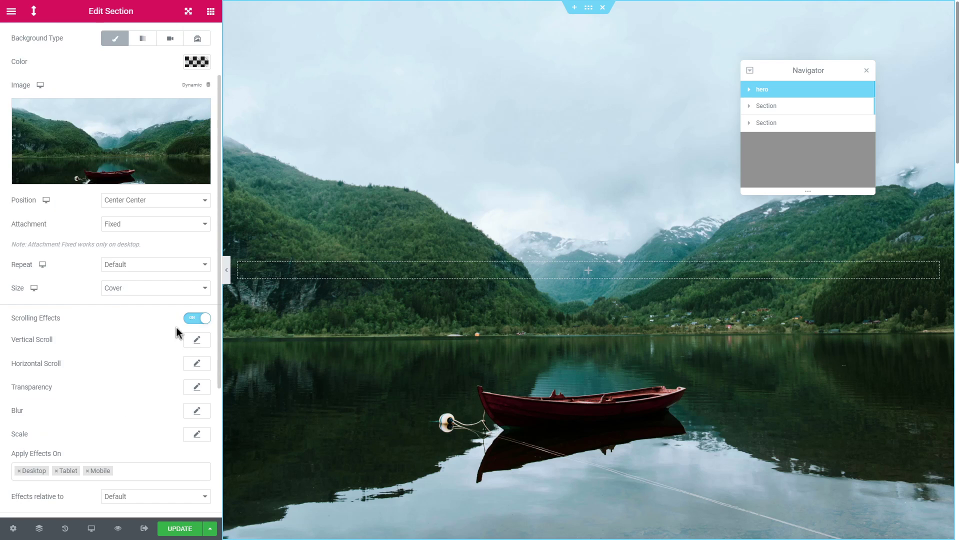
scroll(170, 331, "down", 2)
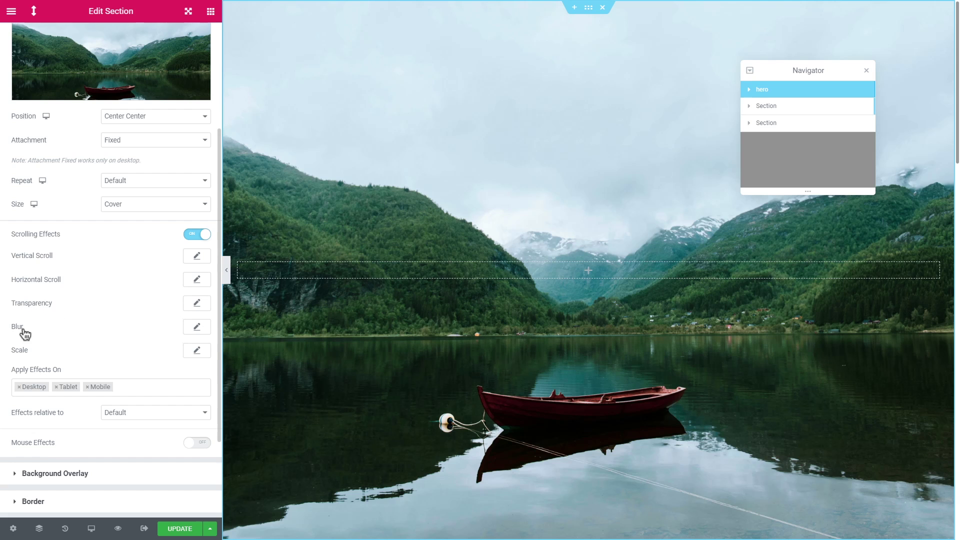
left_click(194, 304)
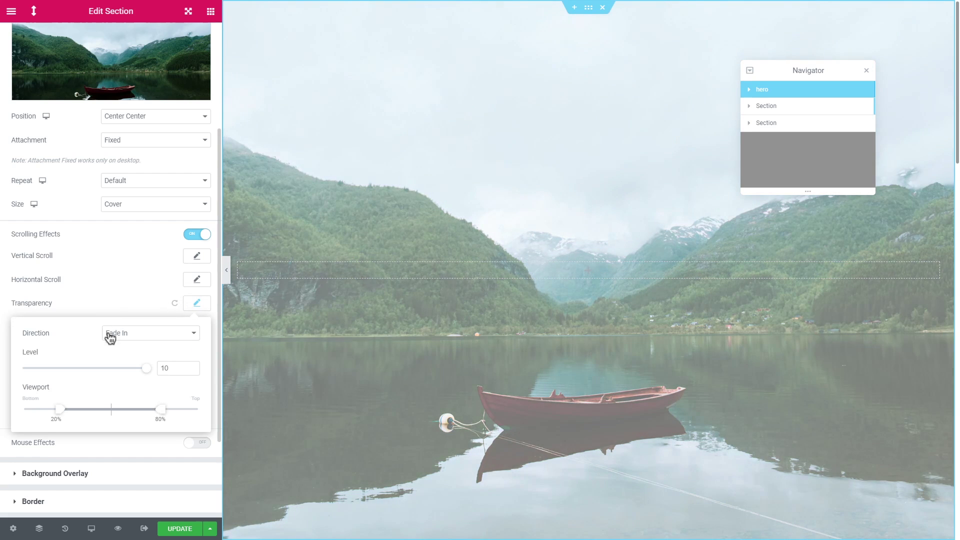
left_click(138, 340)
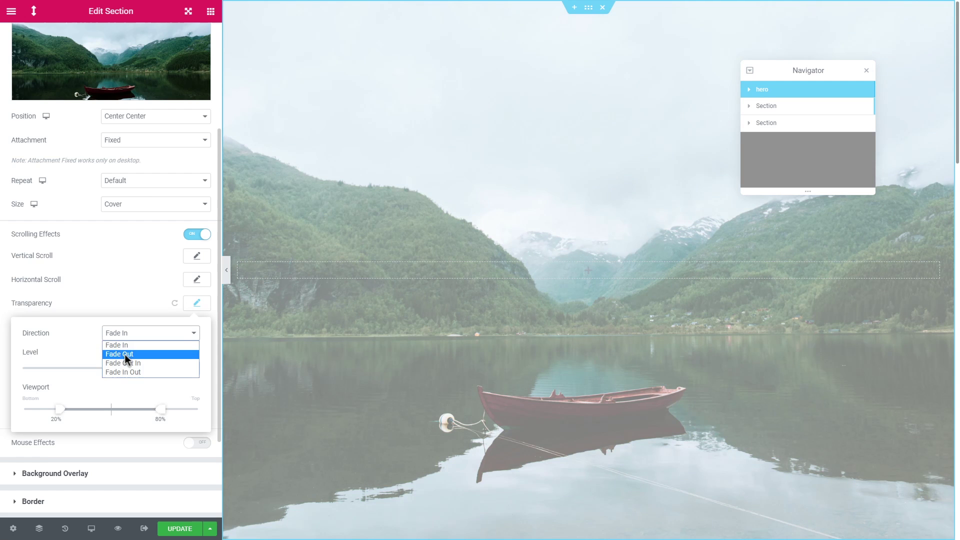
left_click(125, 354)
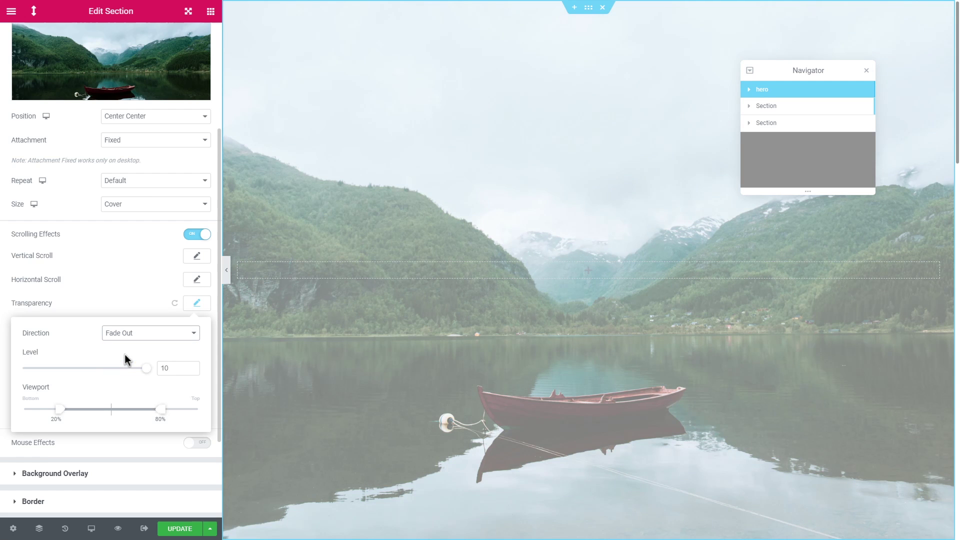
left_click_drag(59, 410, 116, 426)
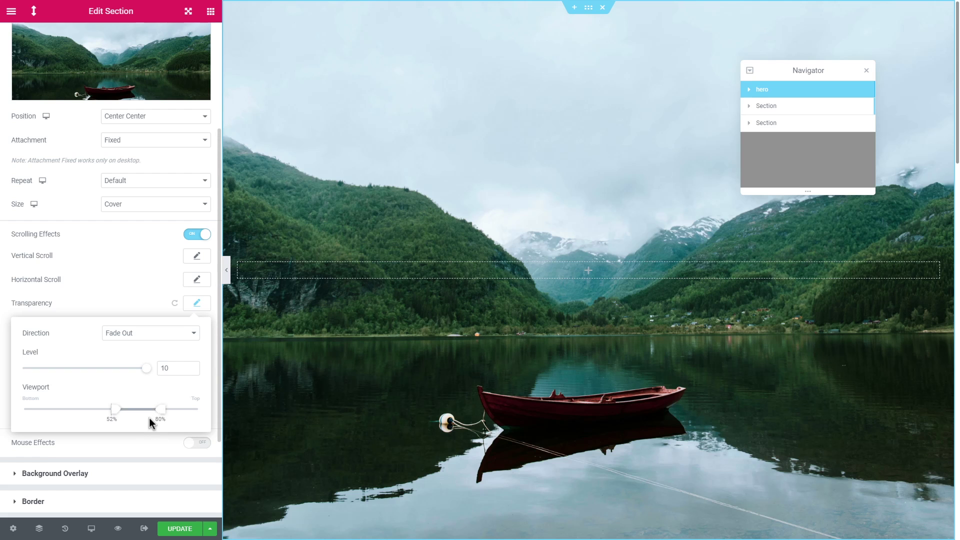
Set the transparency level to 5 and collapse the transparency settings.
scroll(398, 360, "down", 5)
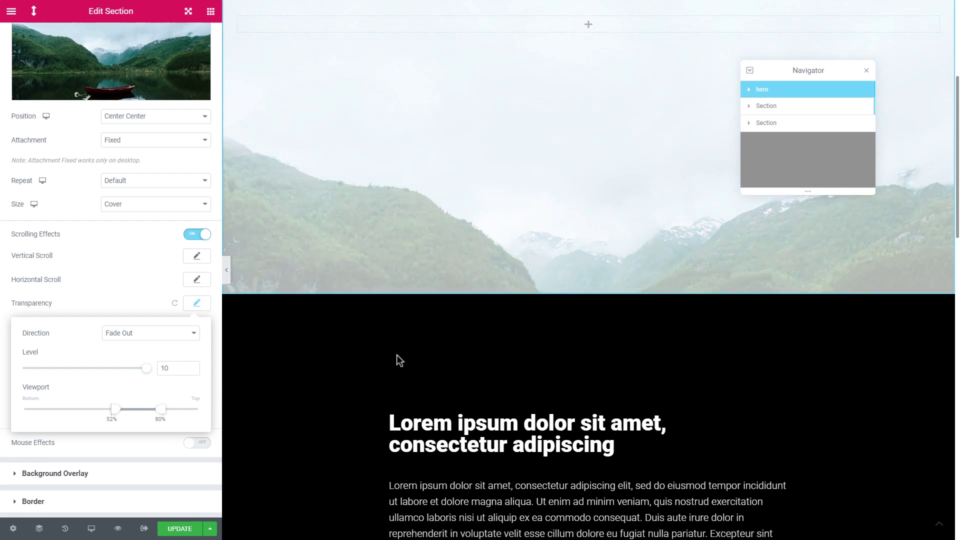
scroll(400, 360, "down", 3)
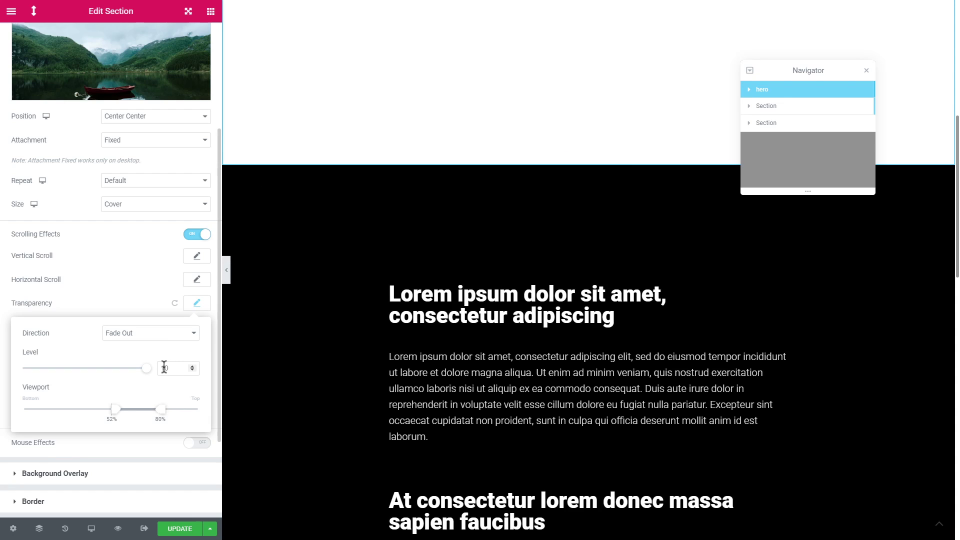
left_click_drag(164, 368, 170, 368)
type("5")
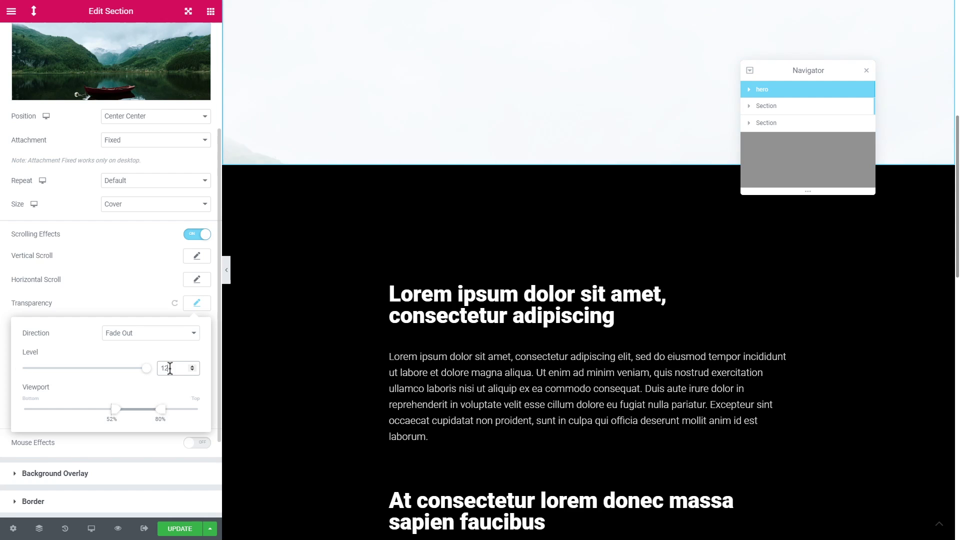
left_click(134, 327)
Set the Blur scrolling effect to Fade Out with the viewport start at 52%.
left_click(197, 330)
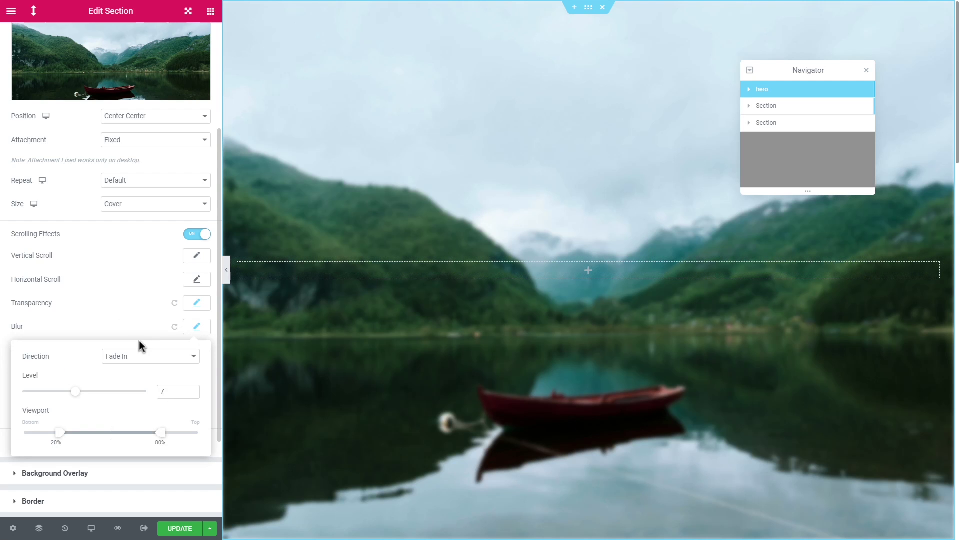
left_click(132, 361)
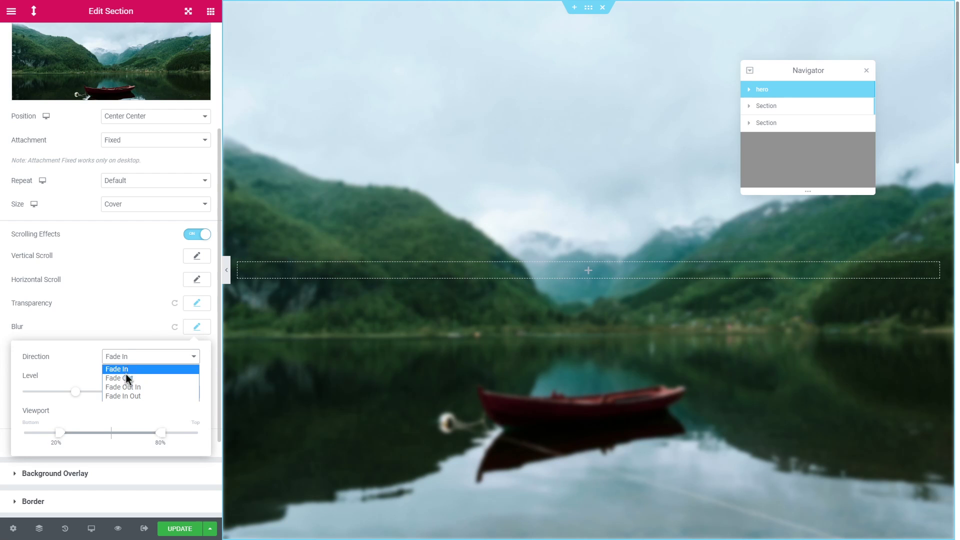
left_click(115, 376)
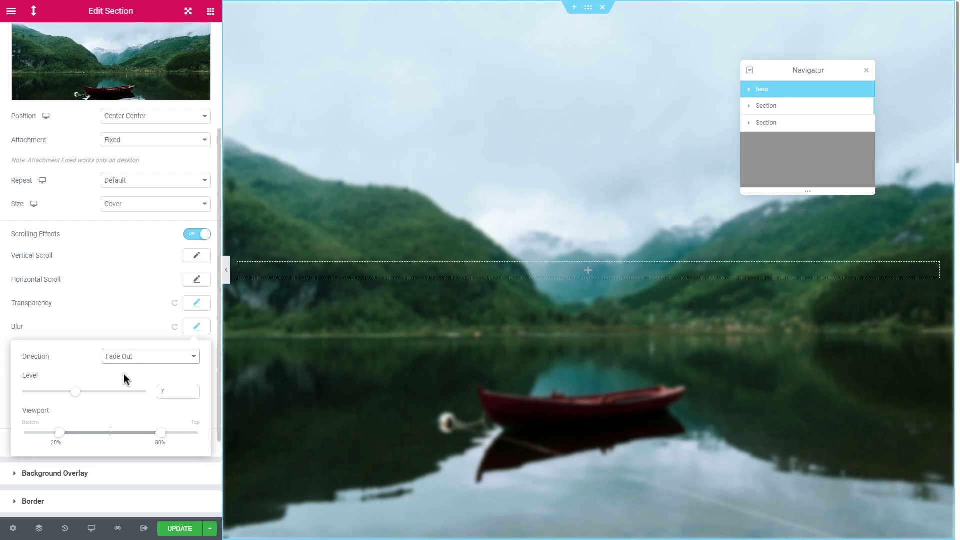
left_click_drag(59, 437, 117, 448)
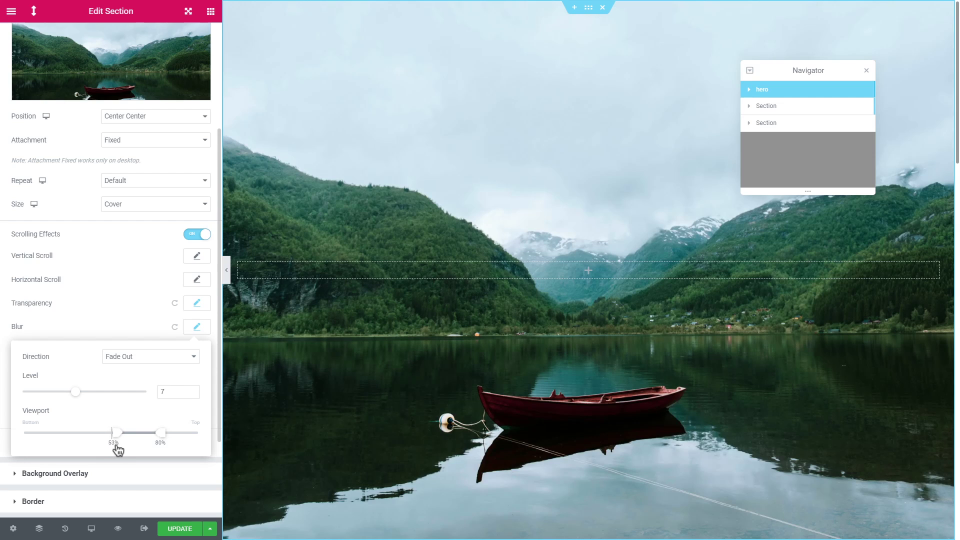
left_click_drag(119, 438, 116, 439)
Set the blur level to 10, checking the effect by scrolling the preview.
scroll(489, 326, "down", 6)
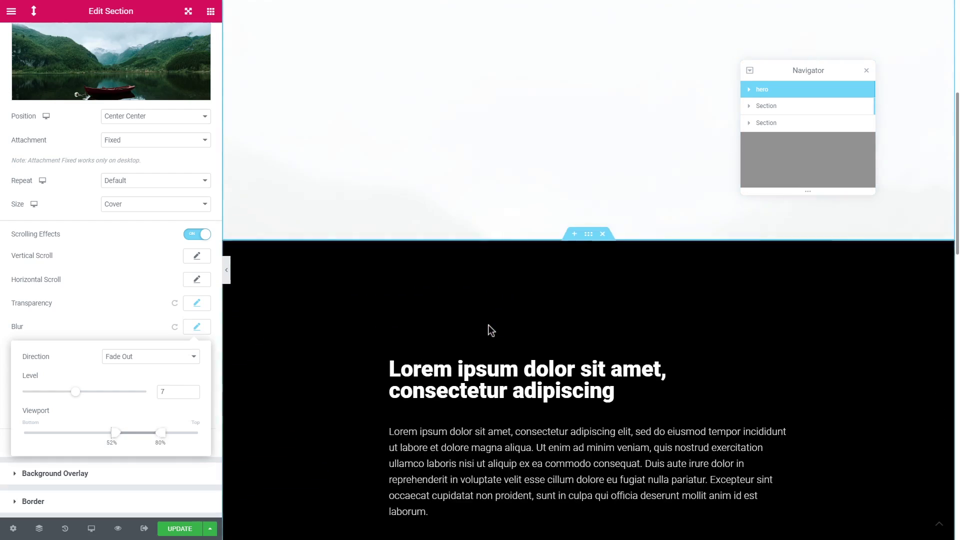
scroll(488, 325, "up", 5)
scroll(488, 325, "down", 5)
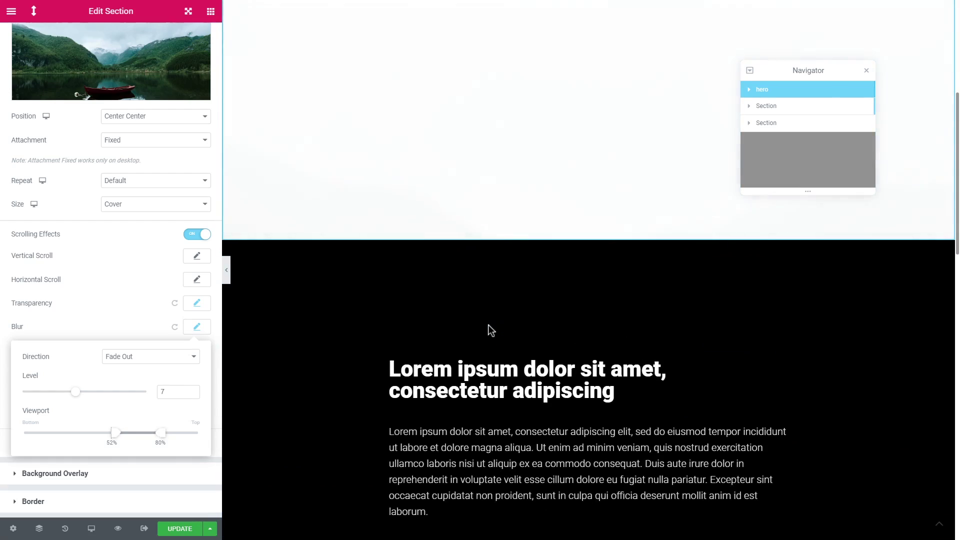
scroll(488, 325, "up", 5)
scroll(488, 325, "up", 1)
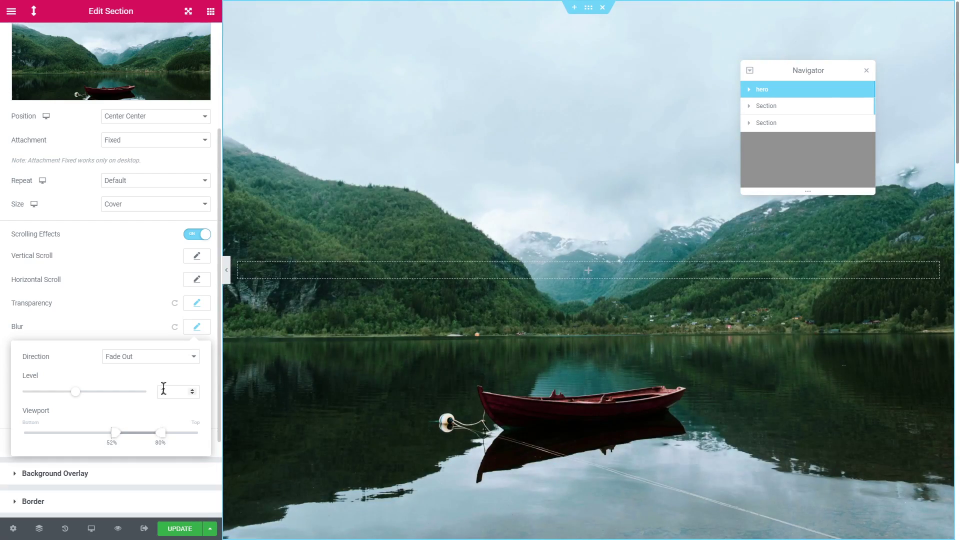
left_click_drag(75, 398, 113, 398)
scroll(397, 321, "down", 3)
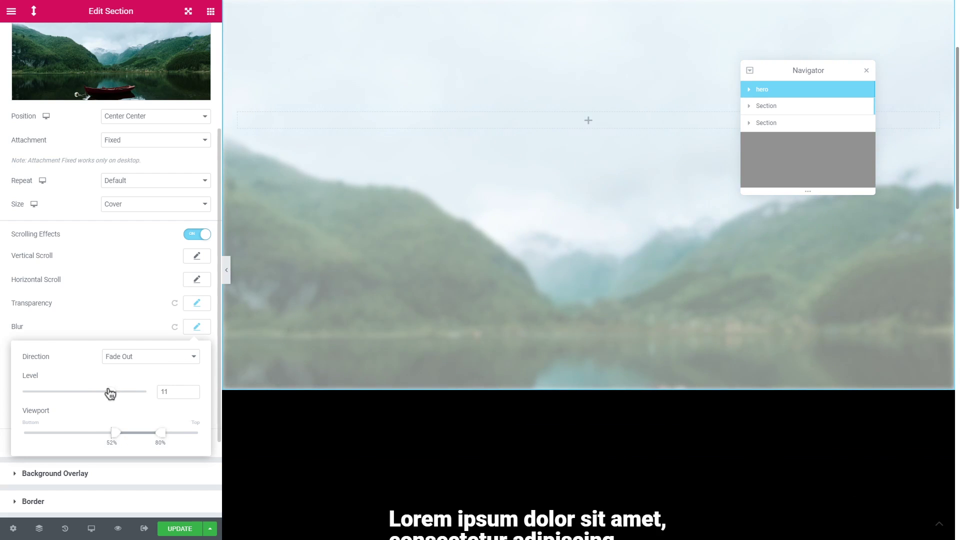
mouse_move(110, 392)
left_mouse_down()
mouse_move(141, 399)
mouse_move(51, 401)
mouse_move(169, 400)
mouse_move(102, 404)
left_mouse_up()
Enable the Scale scrolling effect and shift its viewport start point.
left_click(140, 331)
left_click(195, 352)
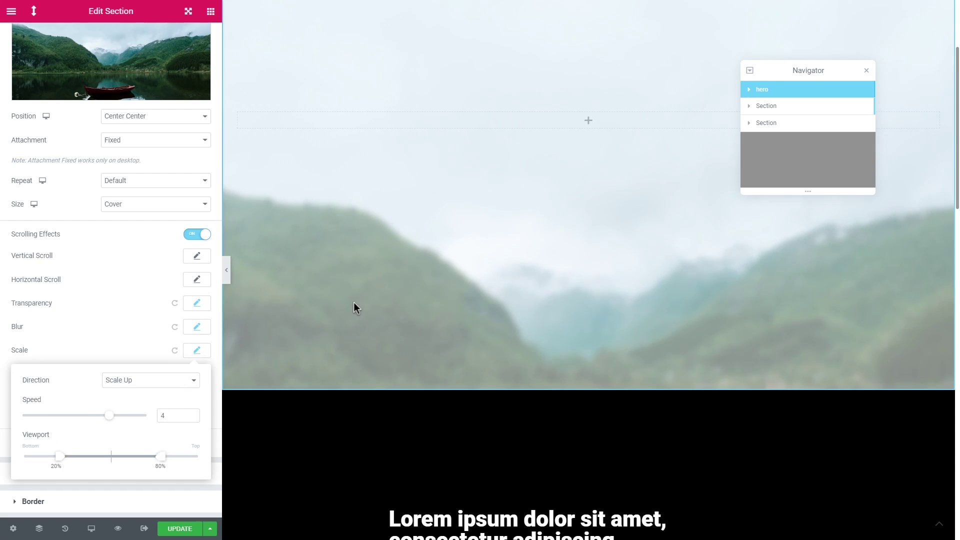
scroll(354, 305, "down", 2)
scroll(353, 305, "up", 5)
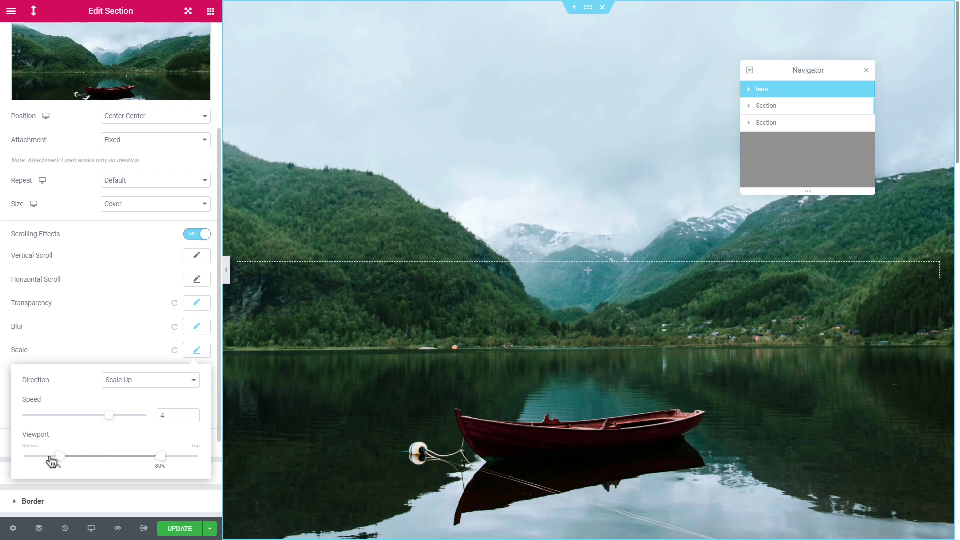
left_click_drag(60, 456, 116, 470)
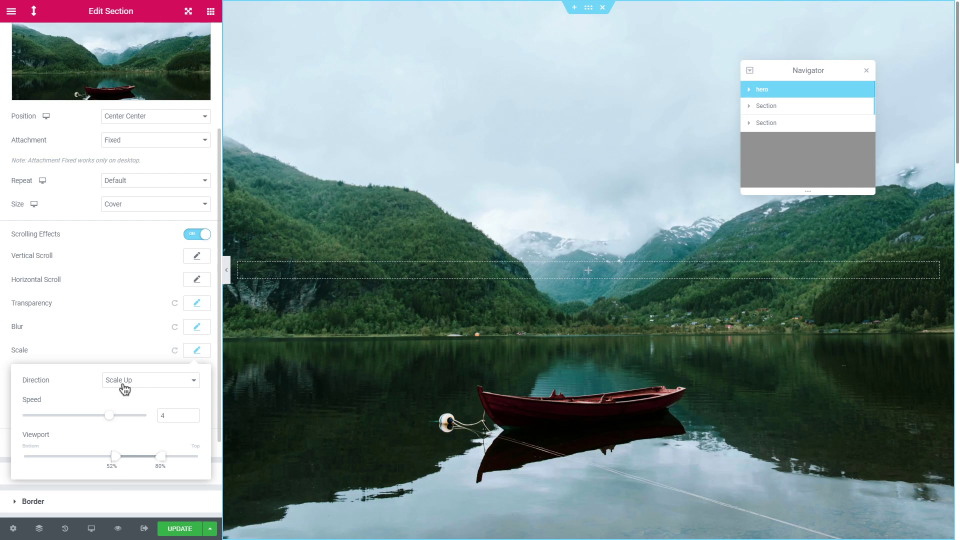
Lower the scale speed to about 2, testing in the preview, then collapse the scale settings.
scroll(326, 325, "down", 2)
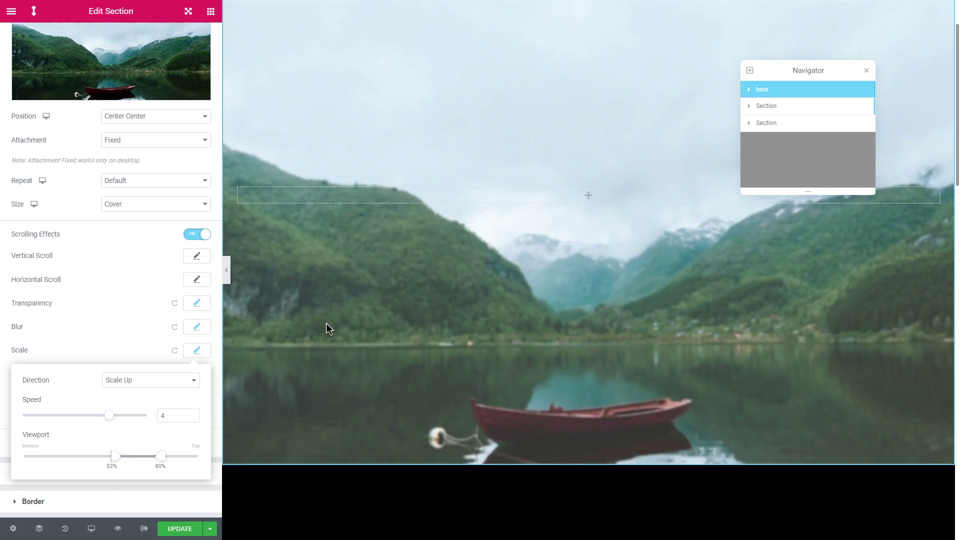
scroll(326, 324, "down", 3)
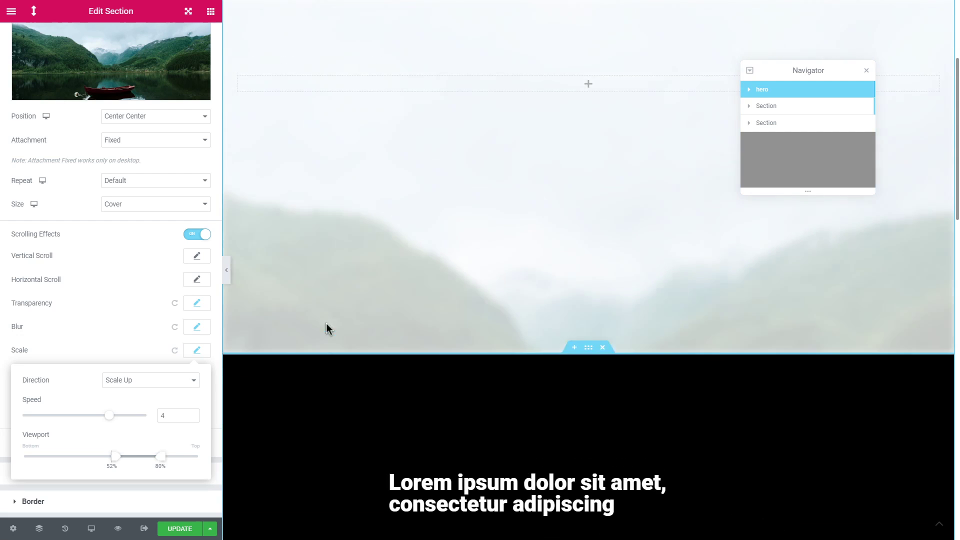
scroll(326, 328, "up", 5)
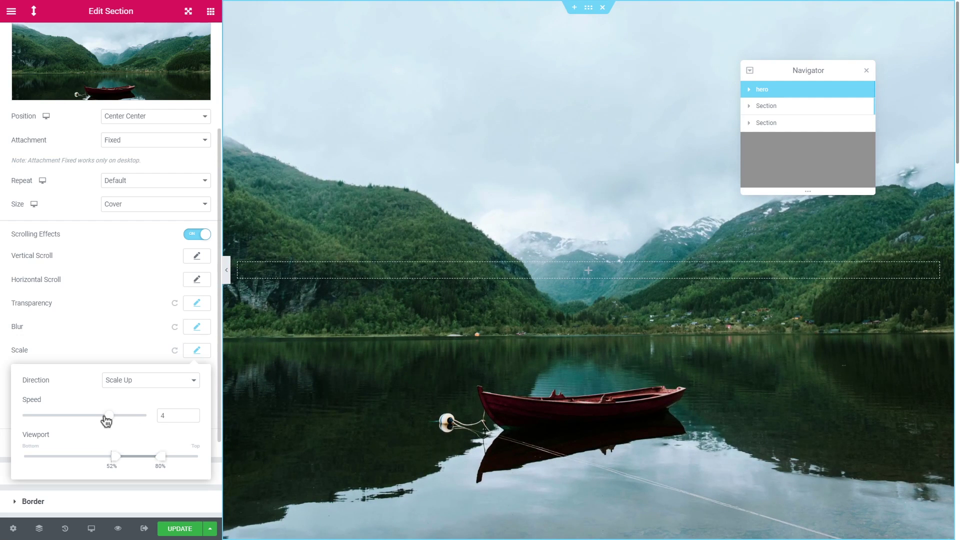
left_click_drag(106, 416, 96, 415)
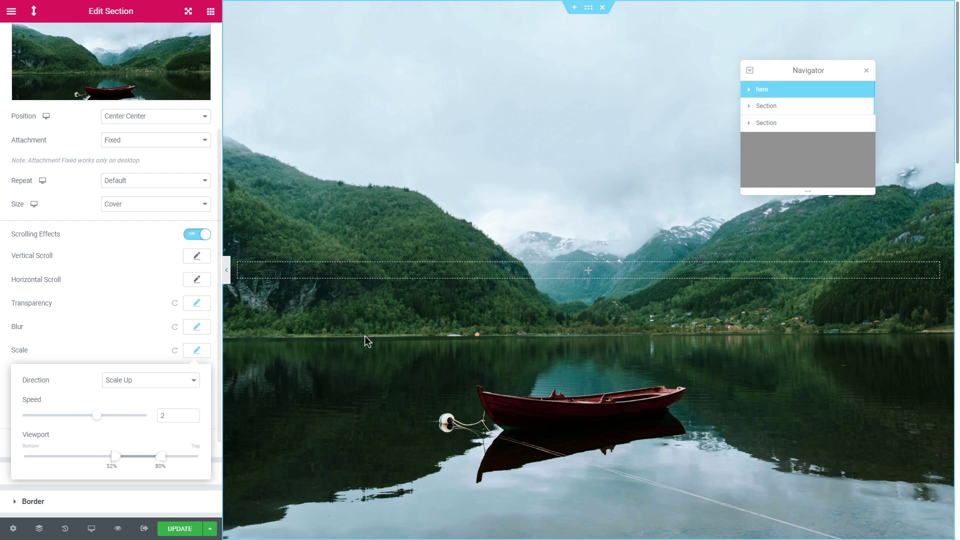
scroll(364, 336, "down", 3)
scroll(364, 336, "up", 3)
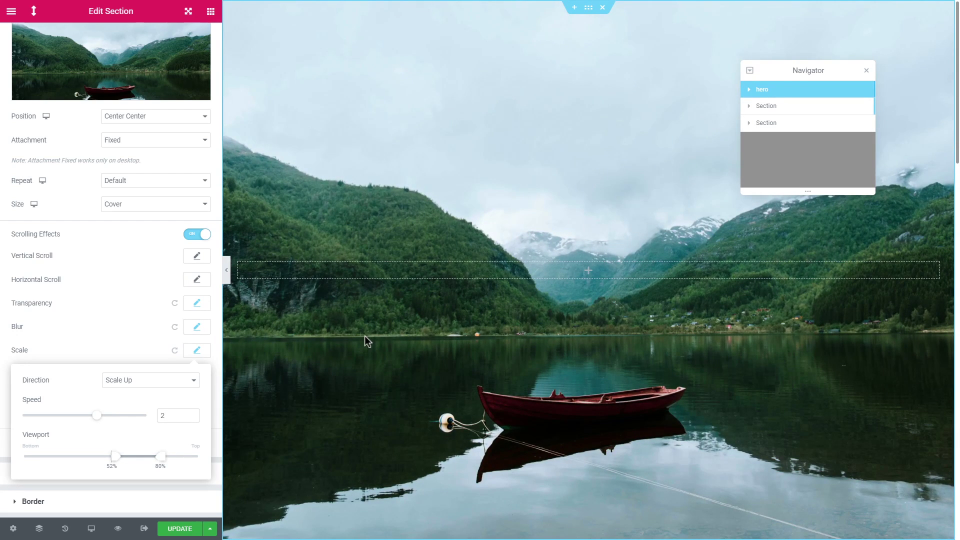
left_click_drag(96, 418, 102, 418)
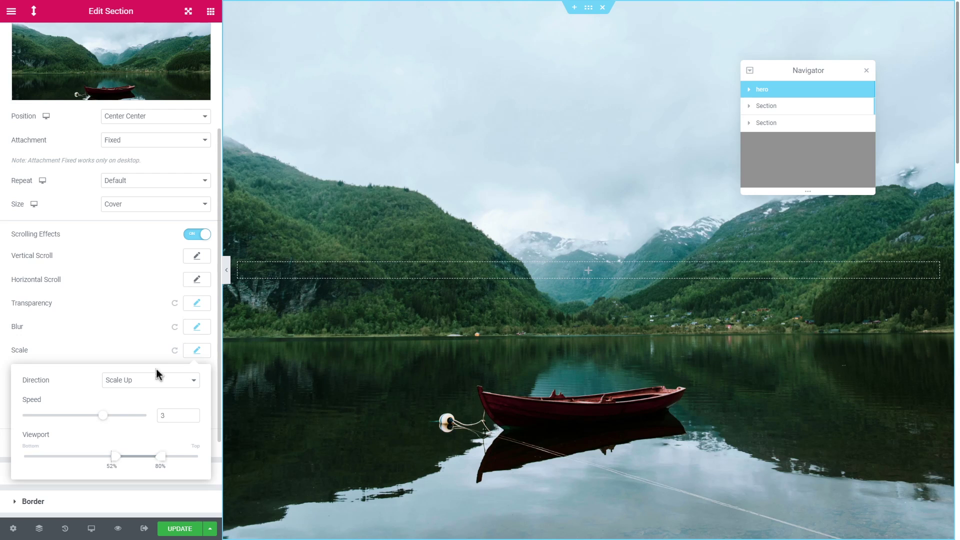
left_click(152, 345)
Scroll the preview to see the lake hero blur, fade and shrink above the Lorem ipsum section.
scroll(449, 277, "down", 2)
scroll(449, 275, "down", 3)
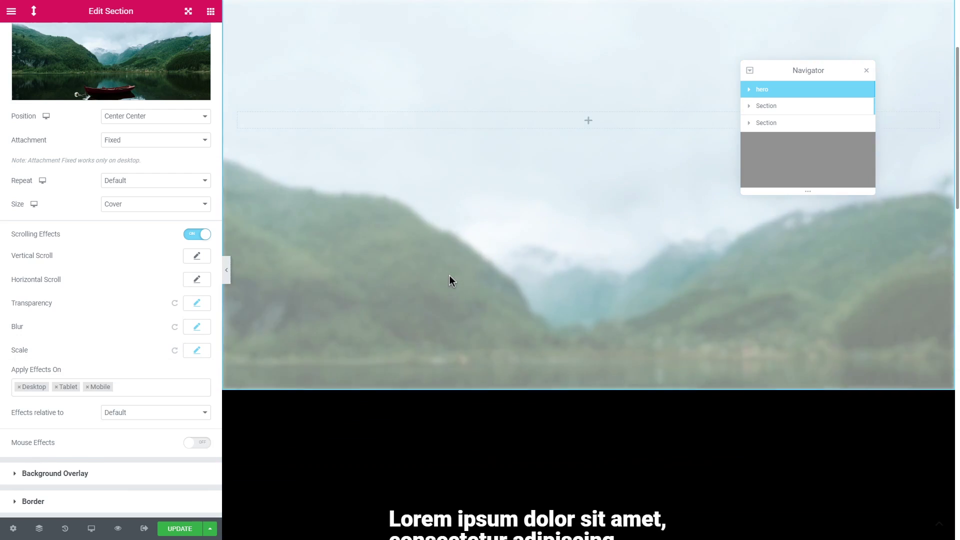
scroll(449, 275, "up", 5)
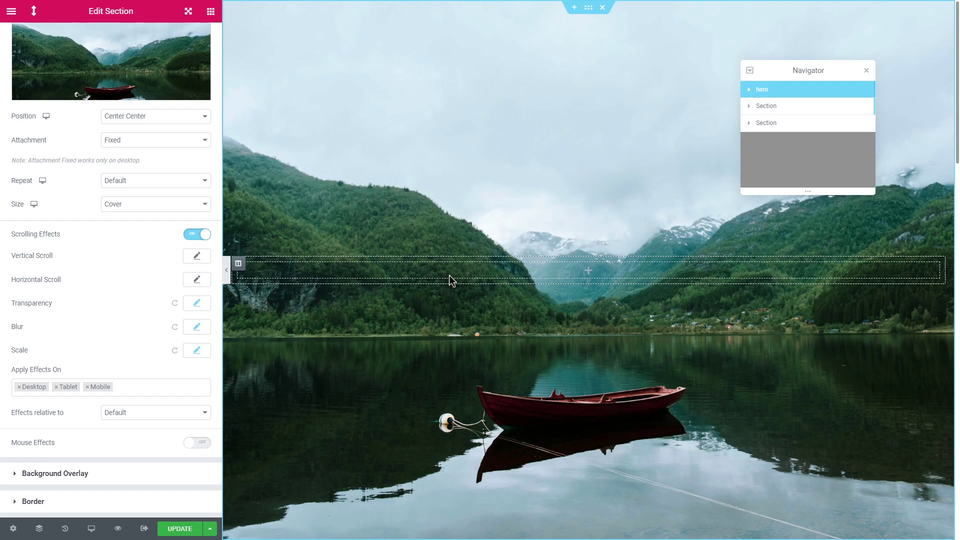
scroll(449, 275, "down", 3)
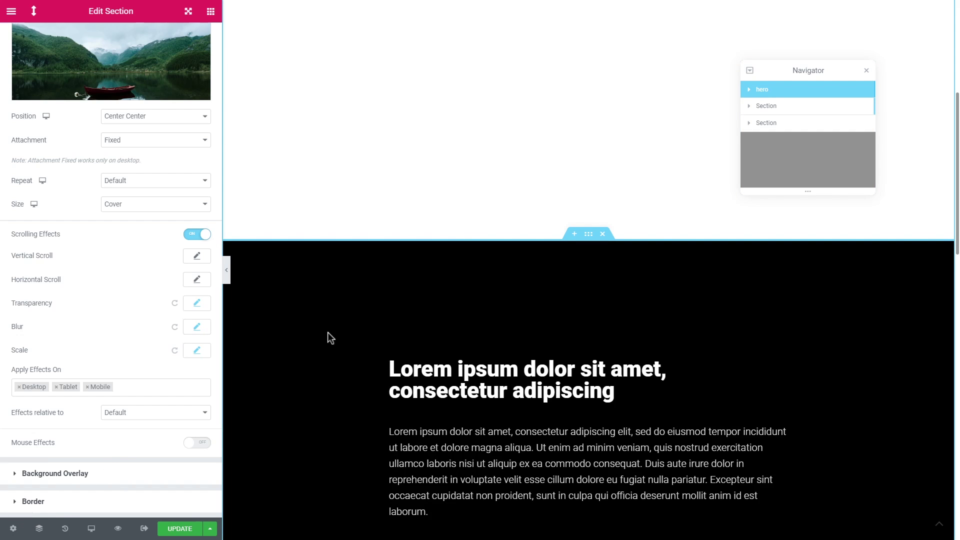
Set the page body background colour to black (#000000) in Page Settings.
left_click(12, 529)
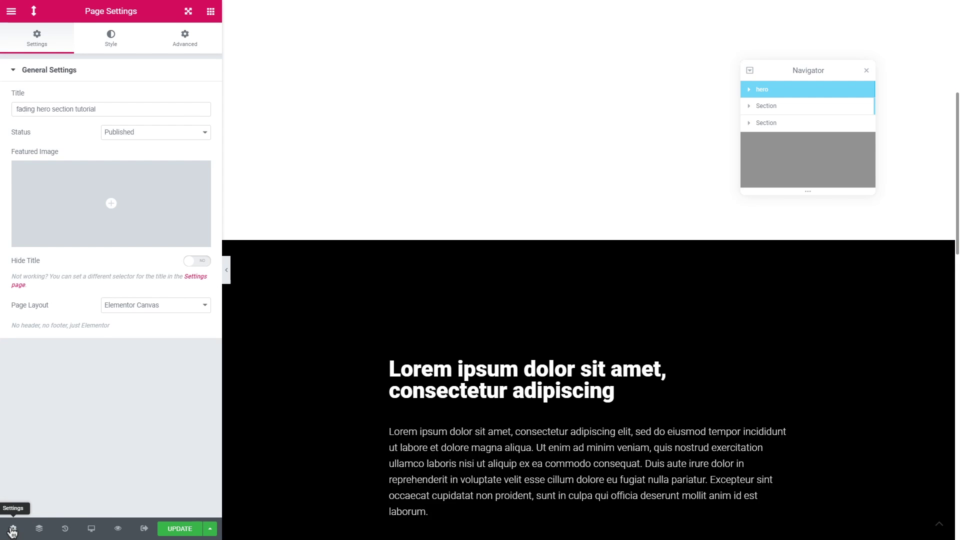
left_click(108, 46)
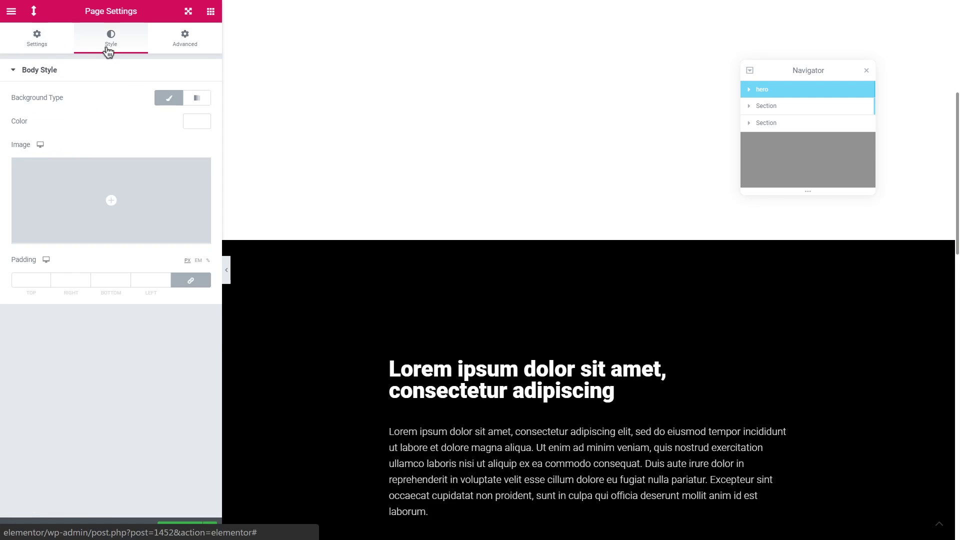
left_click(192, 124)
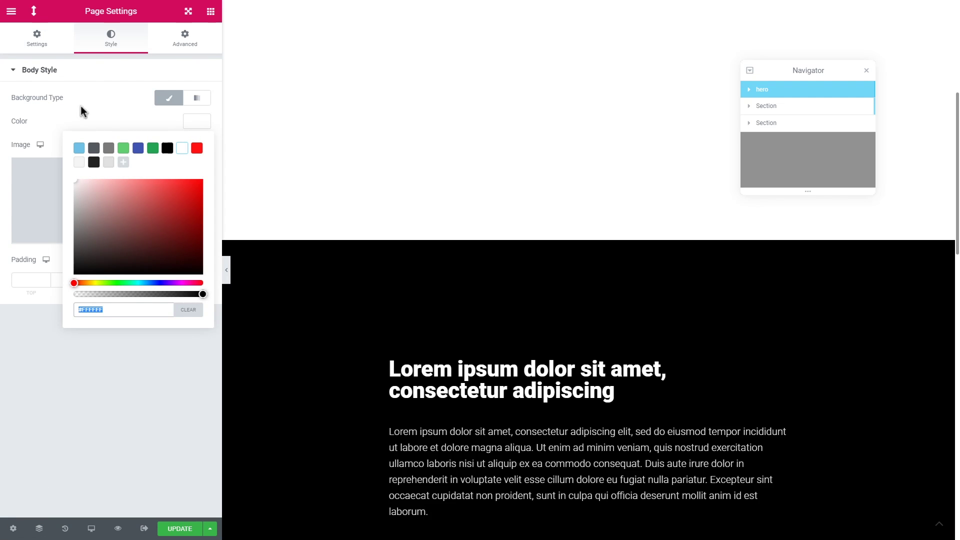
left_click(167, 150)
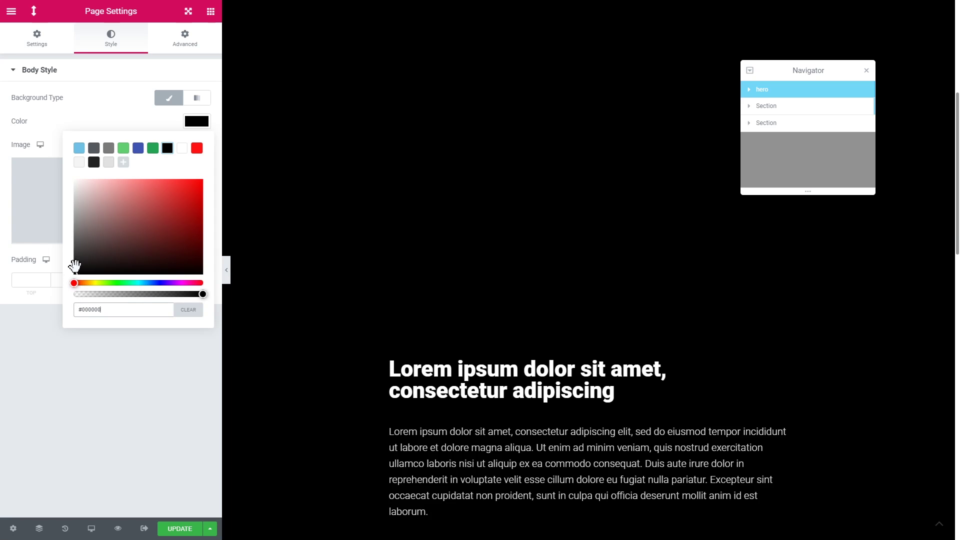
left_click(124, 369)
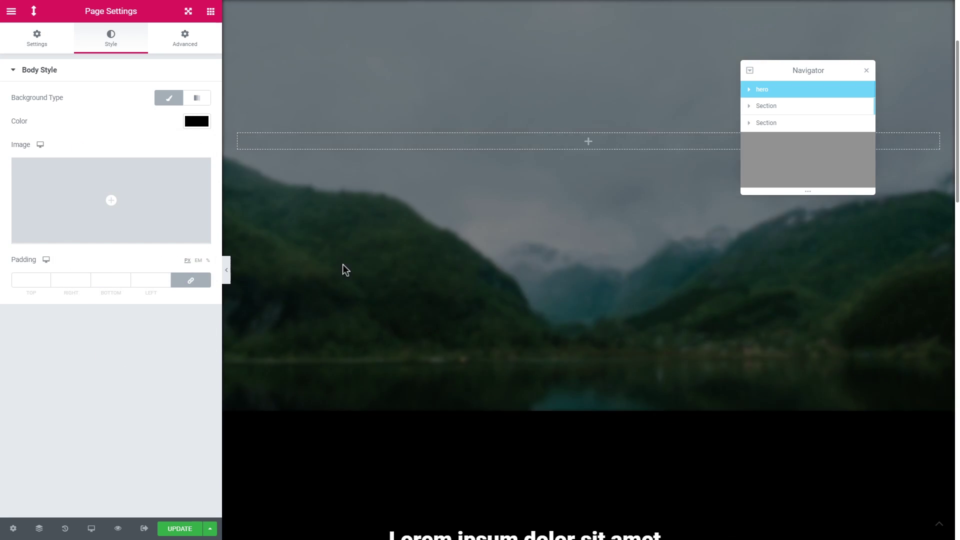
Preview the black page with the editor panel collapsed, then restore the panel.
scroll(343, 265, "down", 6)
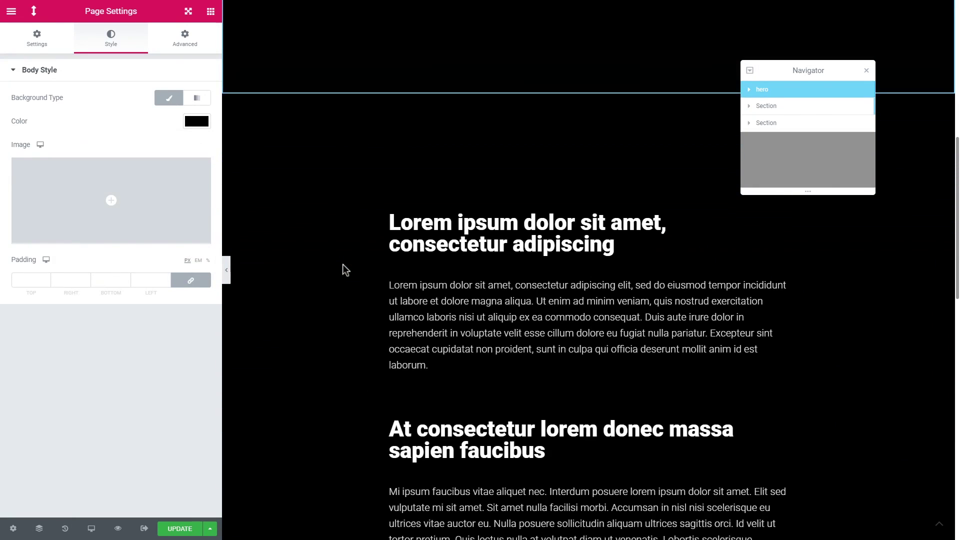
left_click(226, 270)
left_click_drag(818, 78, 950, 270)
scroll(674, 223, "up", 6)
scroll(674, 223, "down", 6)
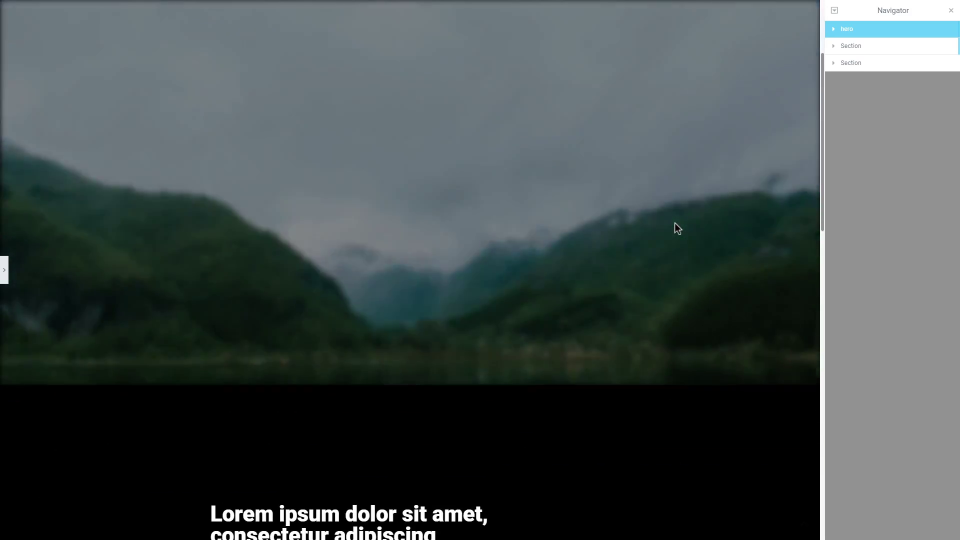
scroll(673, 223, "up", 6)
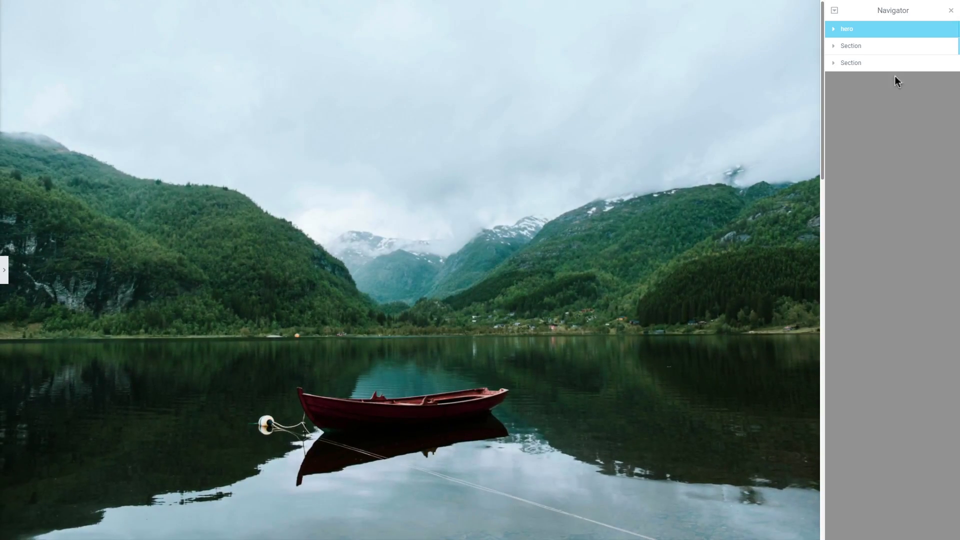
left_click_drag(872, 15, 808, 91)
left_click(6, 273)
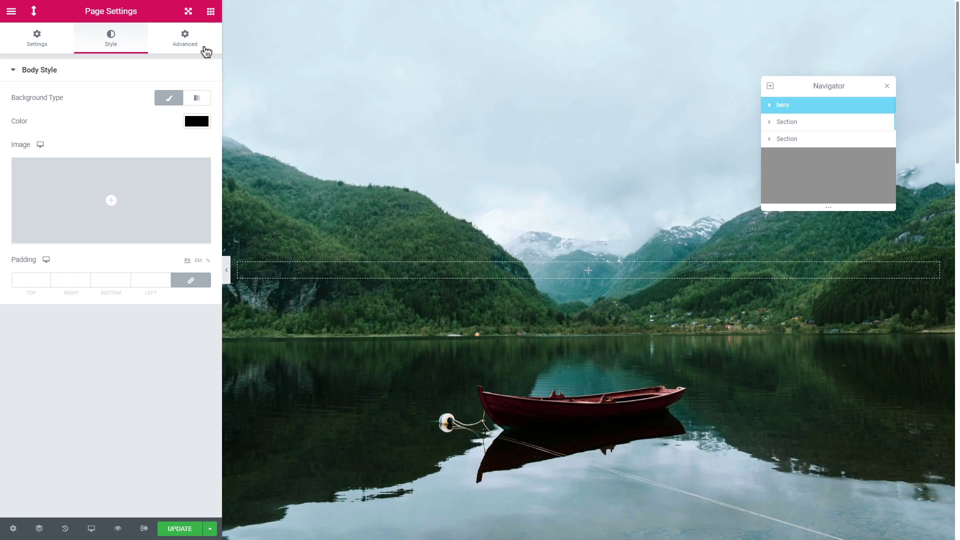
Add a Heading widget to the lake hero and replace its text with 'Portfolio'.
left_click(211, 12)
left_click_drag(166, 125, 451, 263)
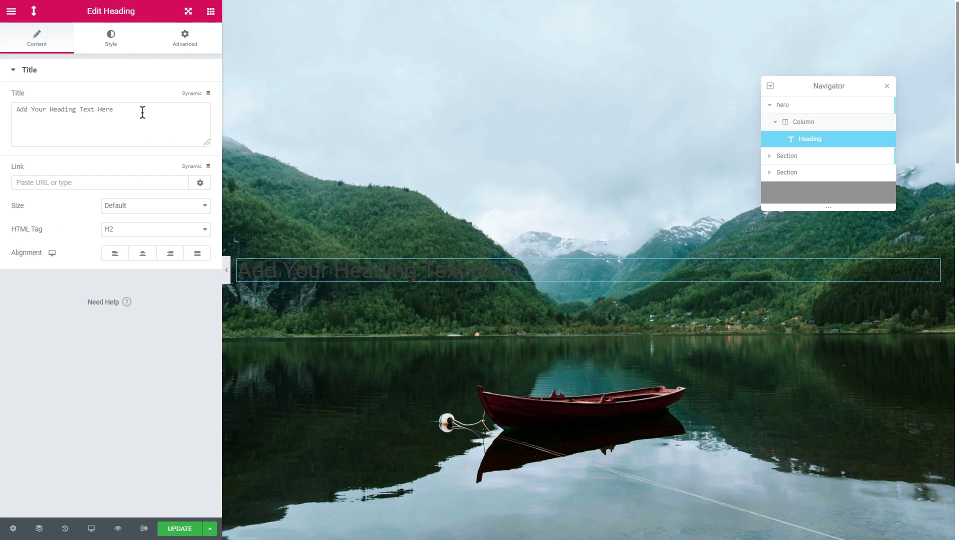
left_click_drag(143, 112, 2, 120)
type("Portfolio")
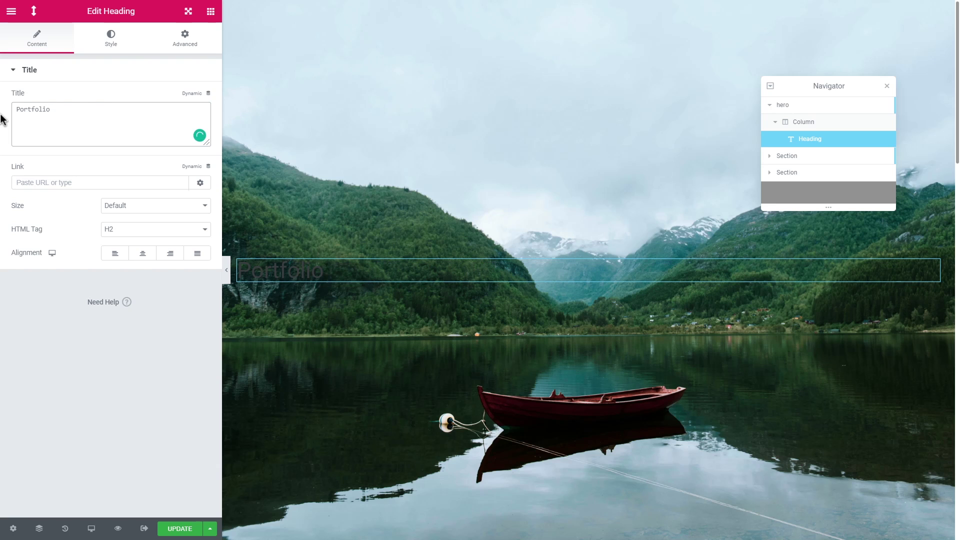
Set the Portfolio heading's text colour to white.
left_click(113, 38)
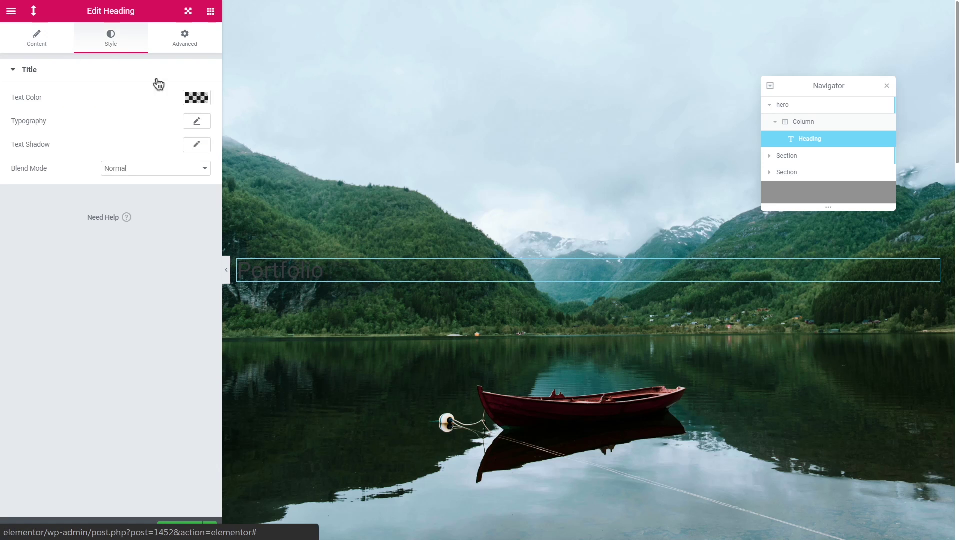
left_click(195, 99)
left_click(76, 158)
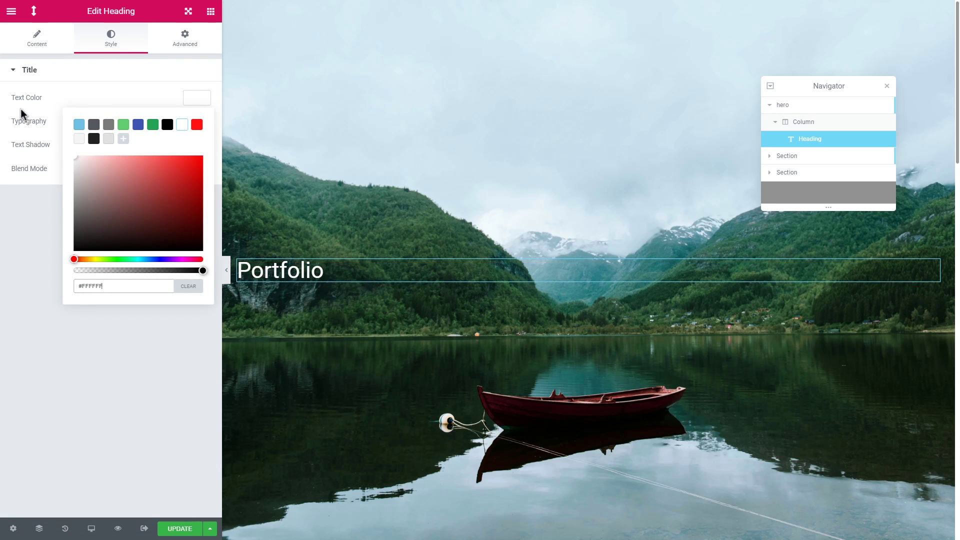
left_click(196, 104)
Give the heading Montserrat typography at size 15, weight 800, and centre it.
left_click(197, 121)
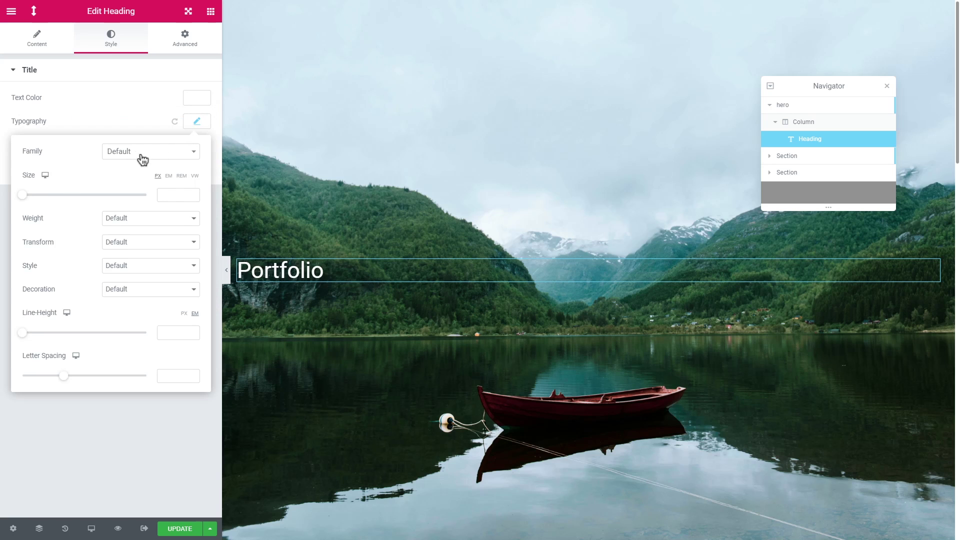
left_click(143, 158)
type("montser")
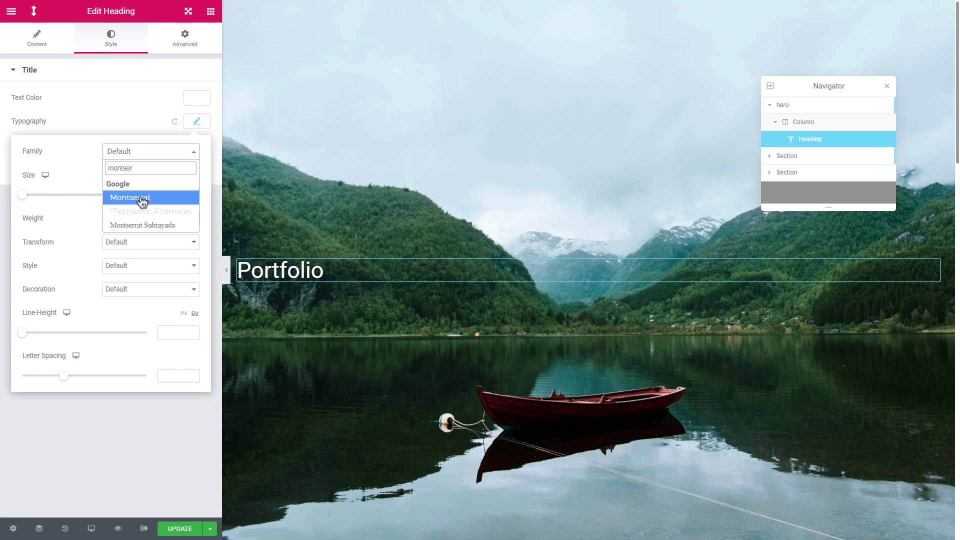
left_click(140, 198)
left_click(172, 194)
type("15")
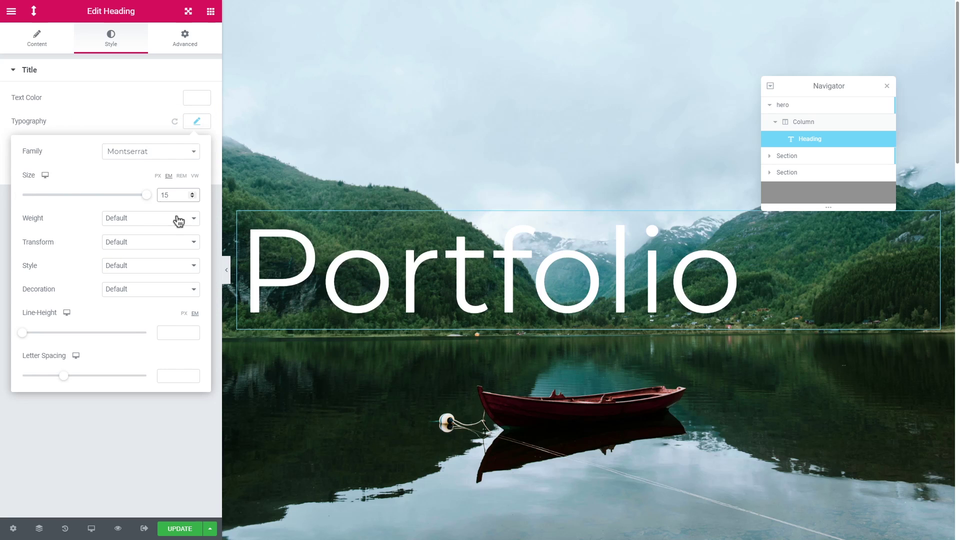
left_click(178, 218)
left_click(150, 316)
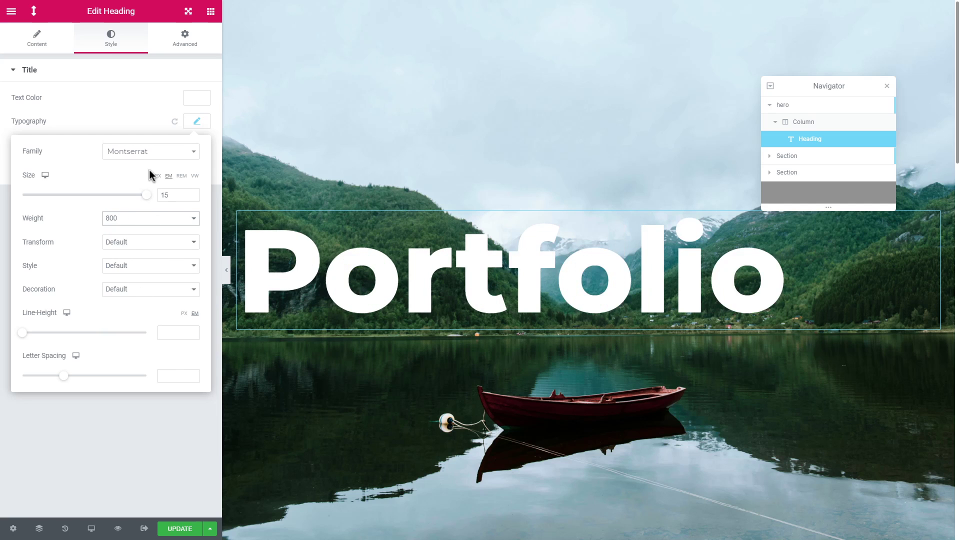
left_click(143, 121)
left_click(41, 48)
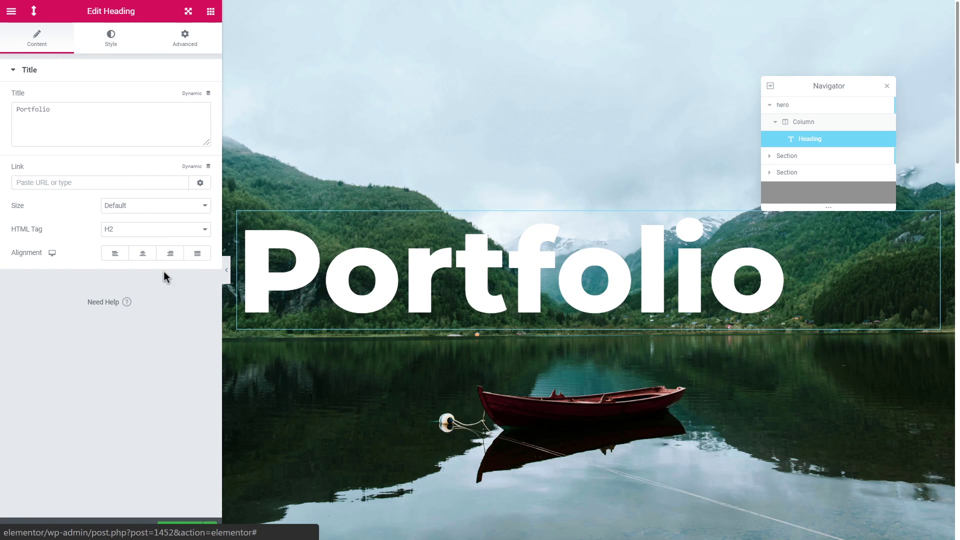
left_click(143, 254)
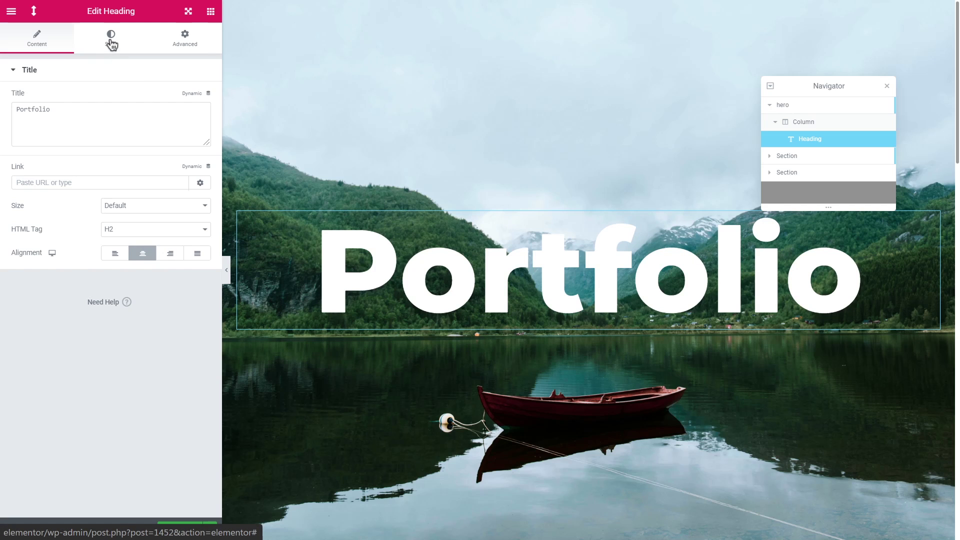
Set the heading's position to Fixed with a 45% vertical offset, then preview.
left_click(190, 41)
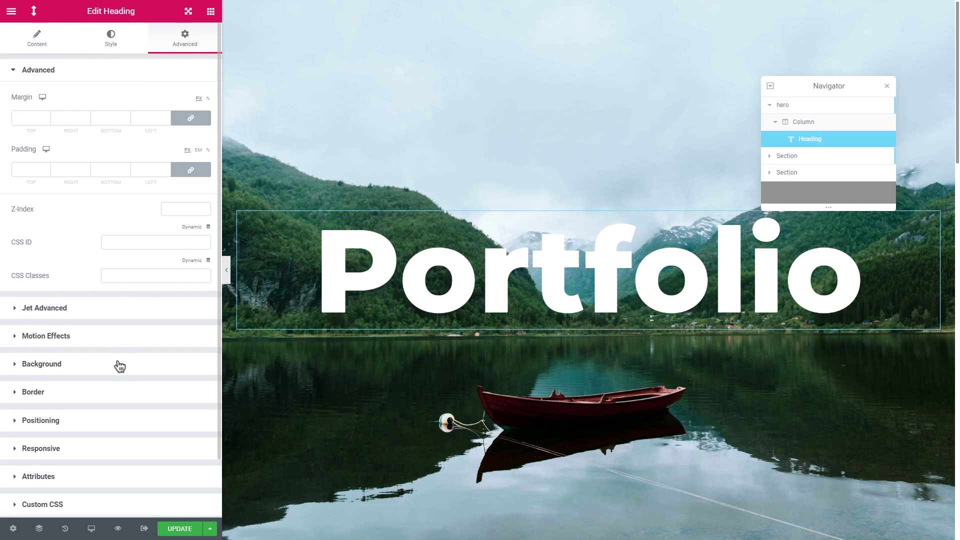
scroll(120, 367, "down", 2)
left_click(38, 359)
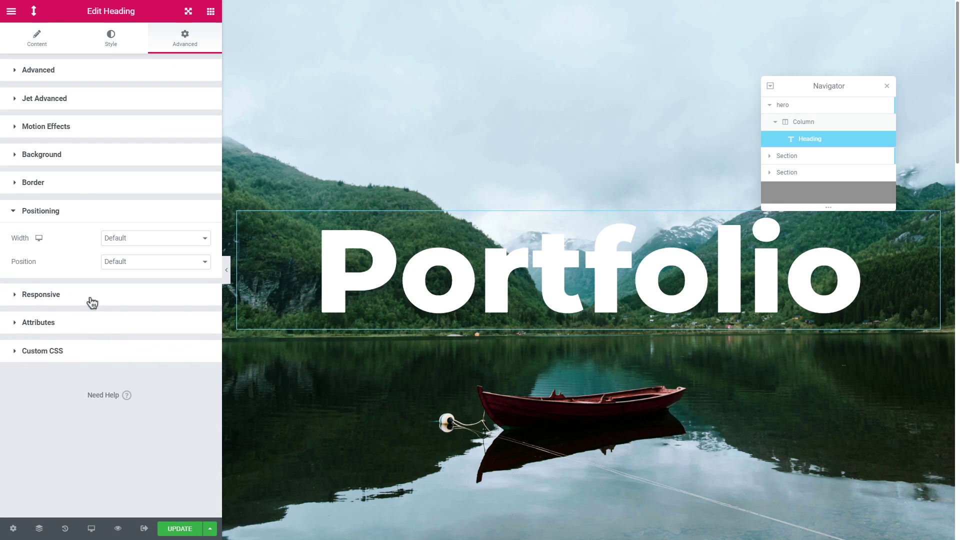
left_click(123, 265)
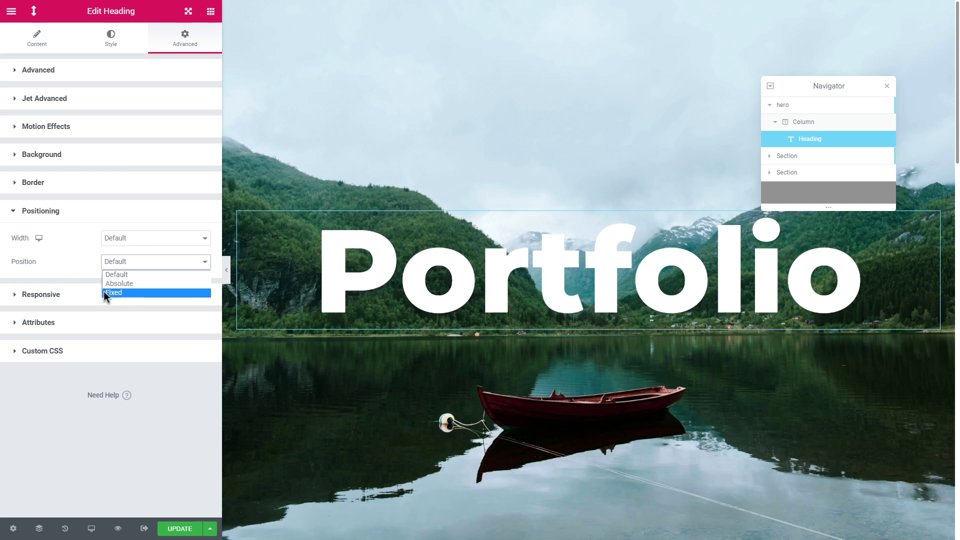
left_click(119, 295)
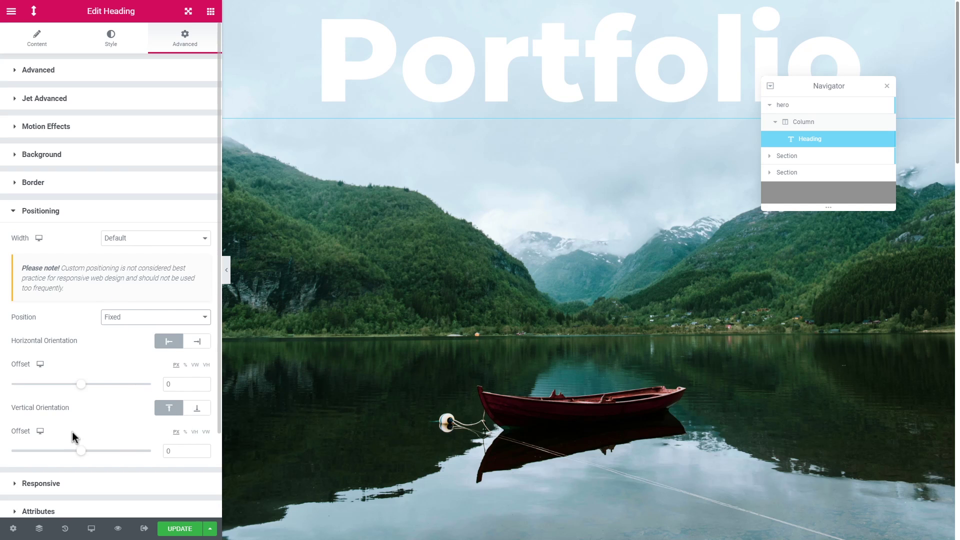
left_click(185, 431)
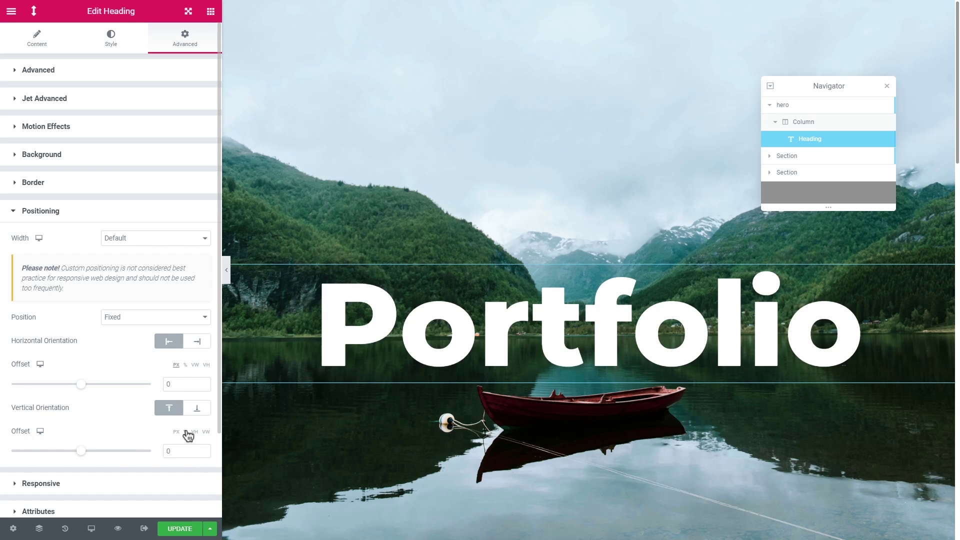
double_click(174, 451)
type("45")
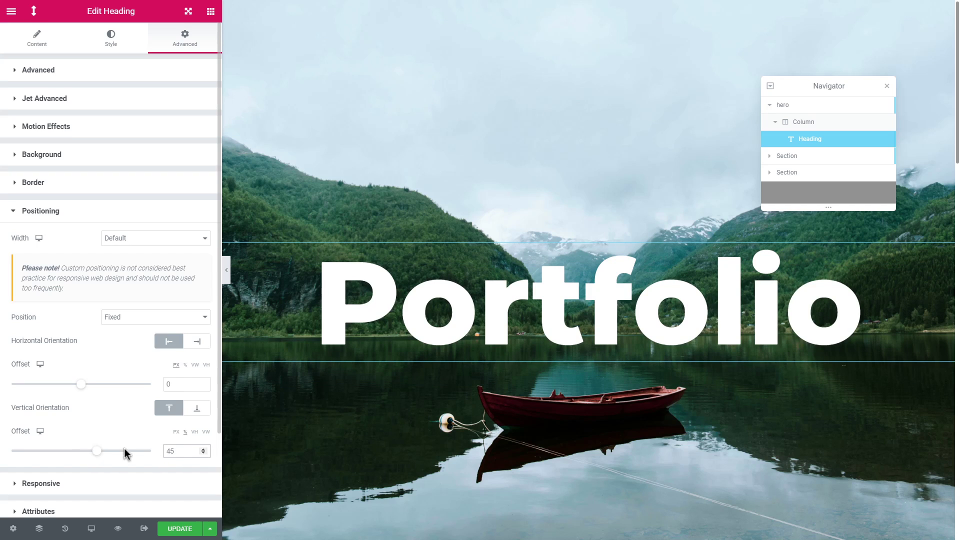
left_click(226, 271)
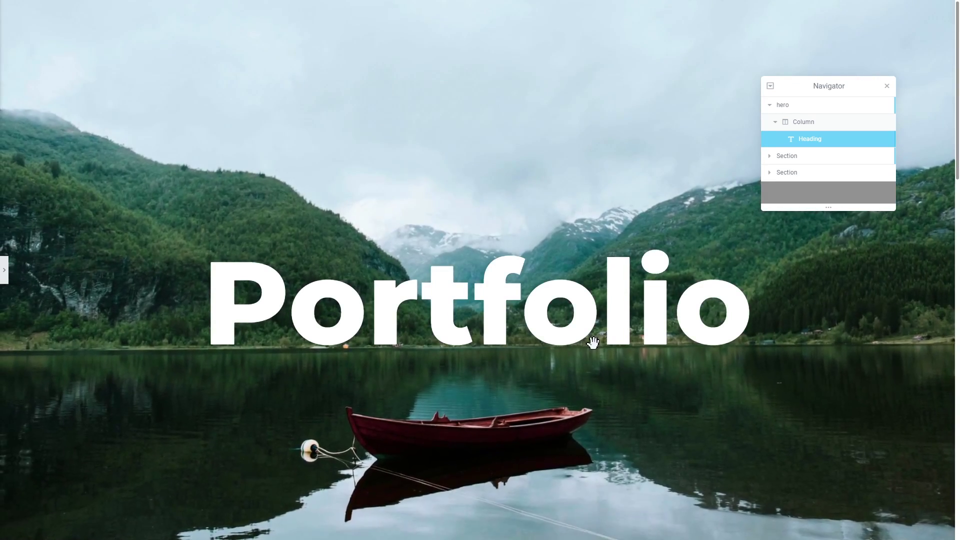
Unlink the hero section's margins and set its top margin to -135 px.
scroll(594, 344, "down", 3)
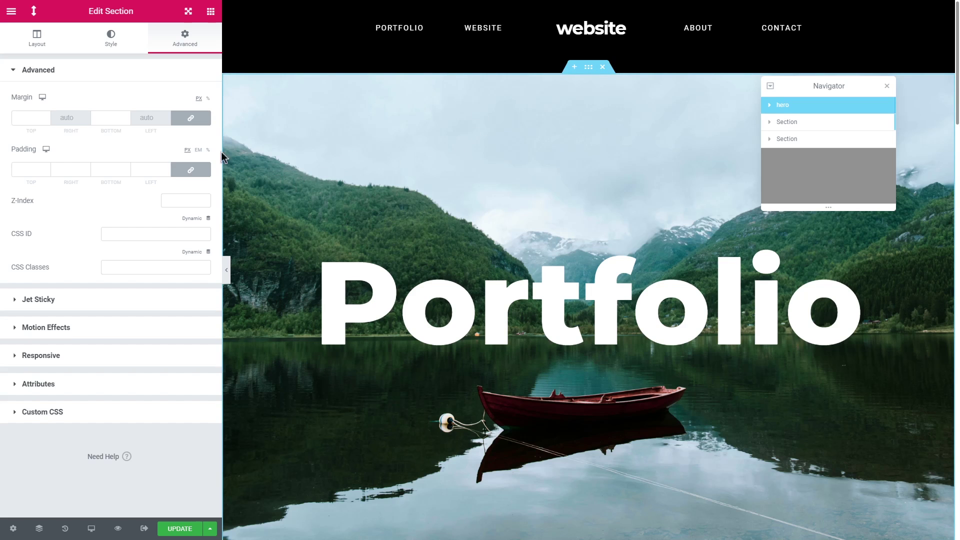
left_click(190, 120)
left_click_drag(48, 119, 48, 119)
key("BackSpace")
type("35")
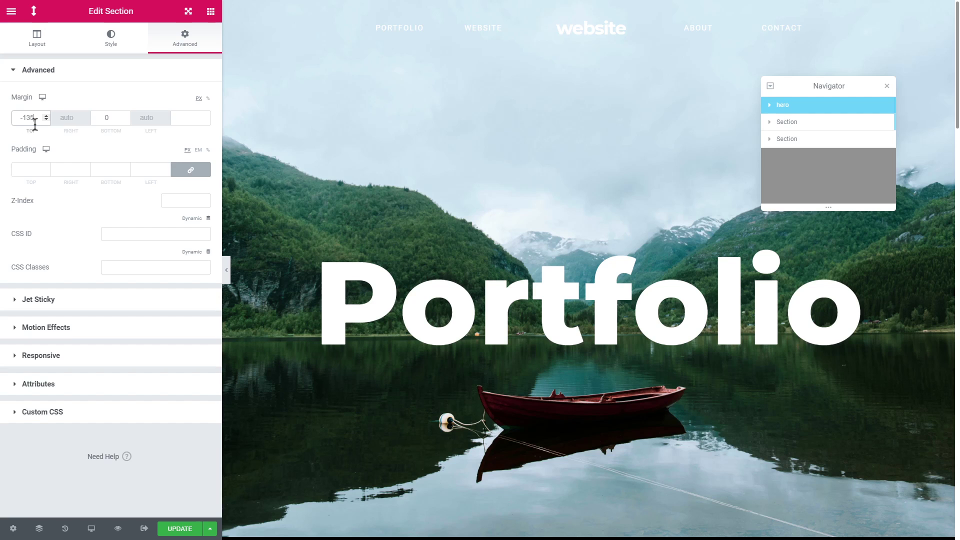
Add a Classic black (#000000) background overlay to the hero section.
left_click(119, 45)
left_click(81, 77)
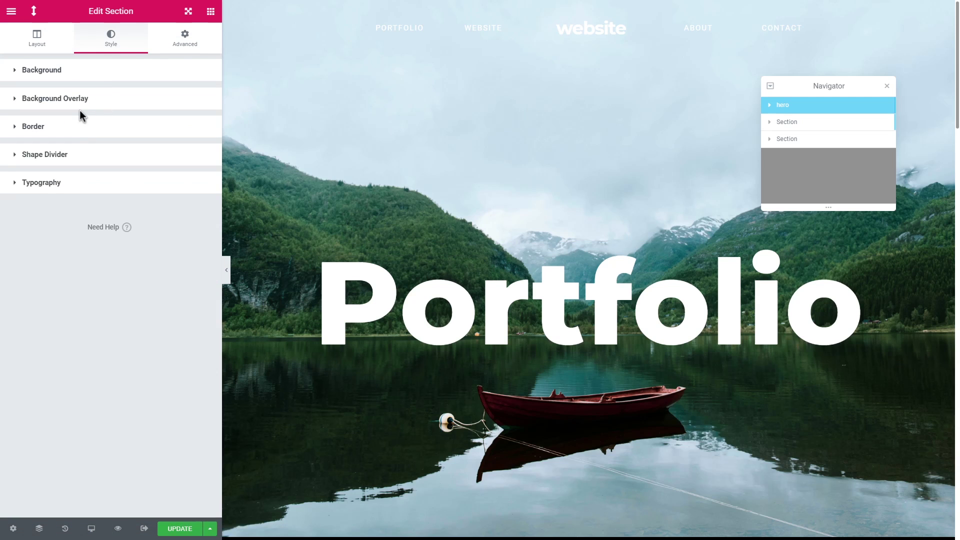
left_click(116, 106)
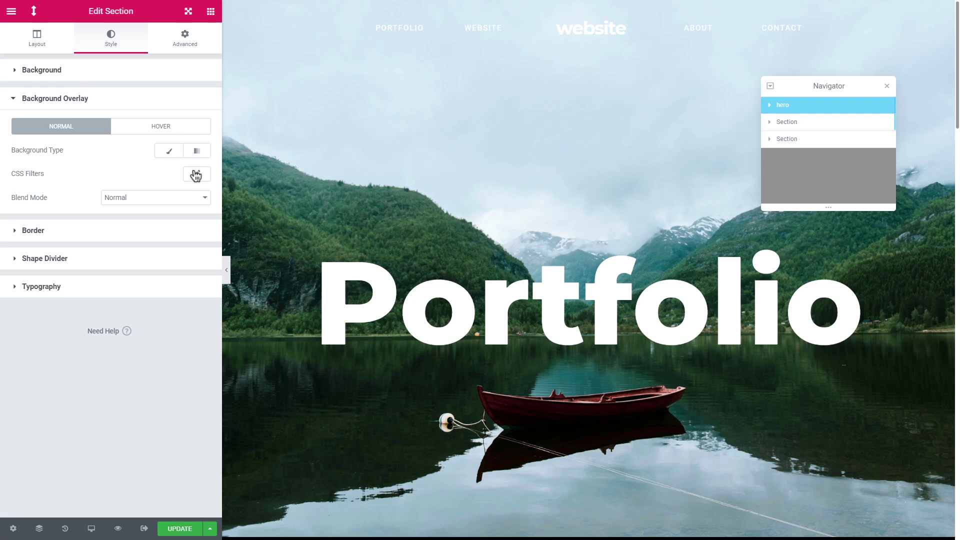
left_click(169, 150)
left_click(196, 174)
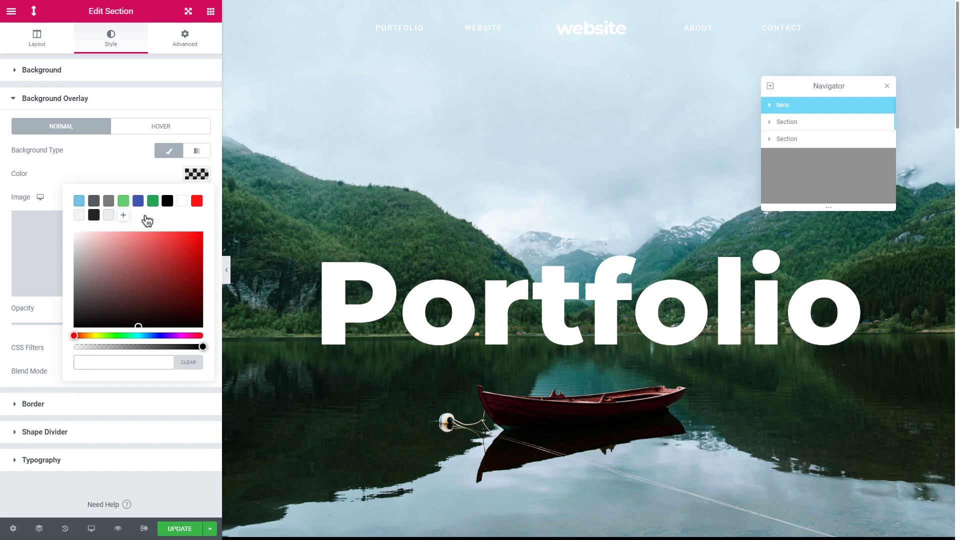
left_click(167, 200)
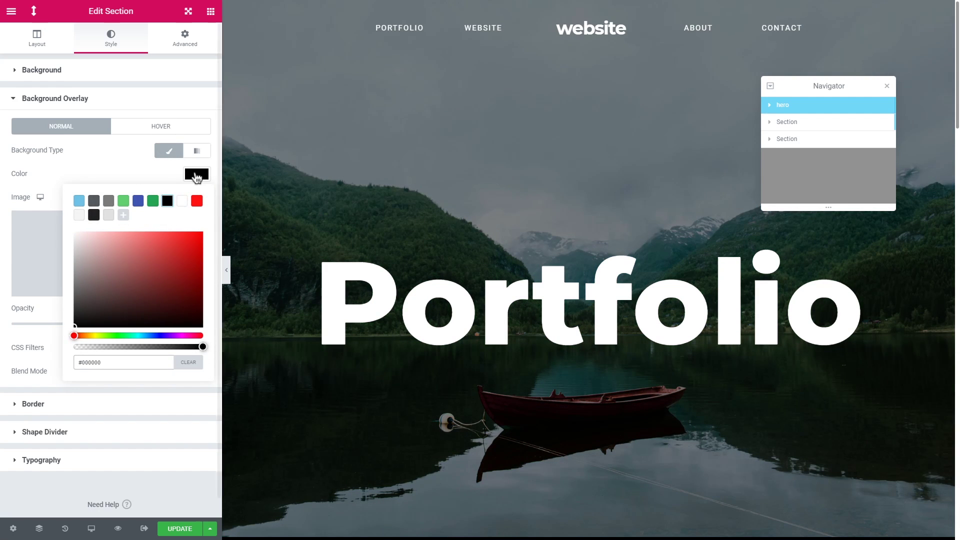
left_click(196, 175)
Set the overlay blend mode to Multiply and its opacity to 0.2.
left_click(138, 376)
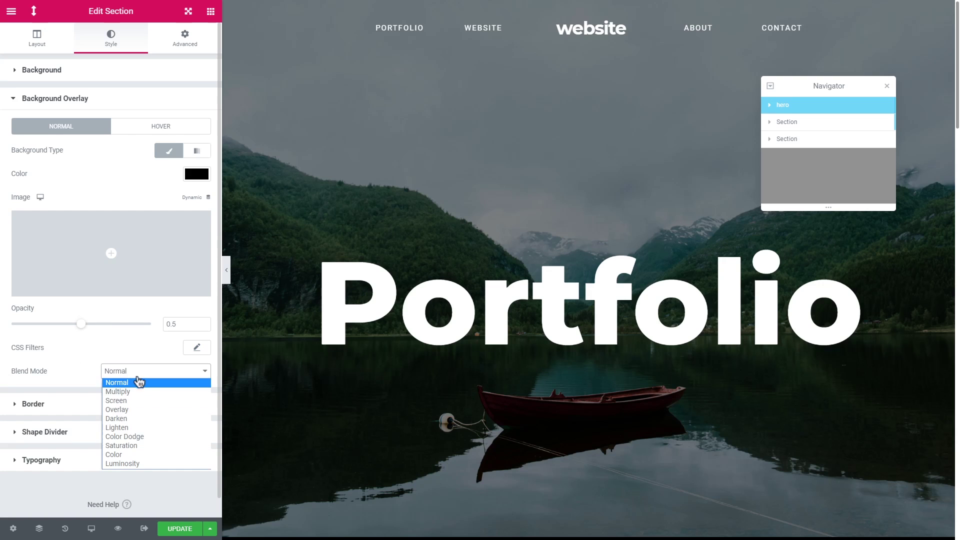
left_click(131, 392)
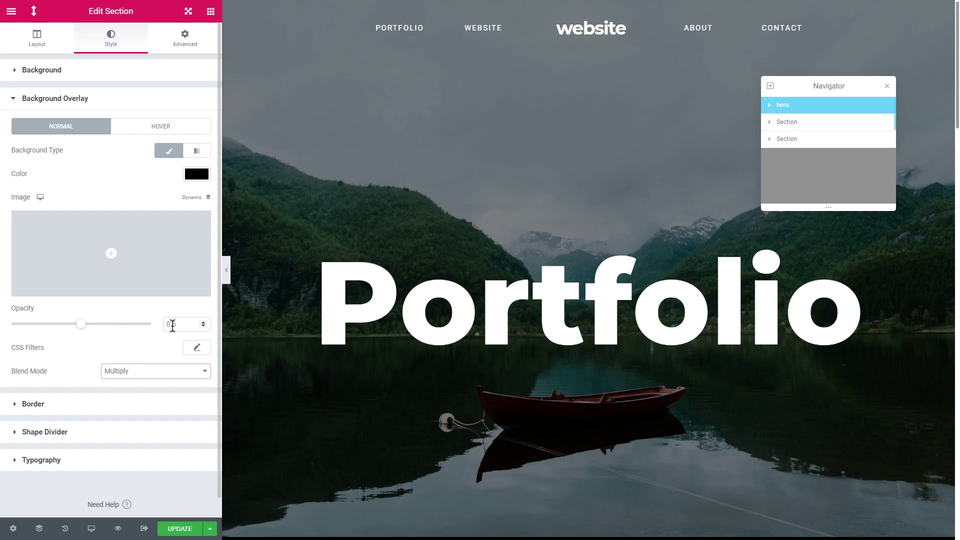
left_click_drag(172, 326, 180, 326)
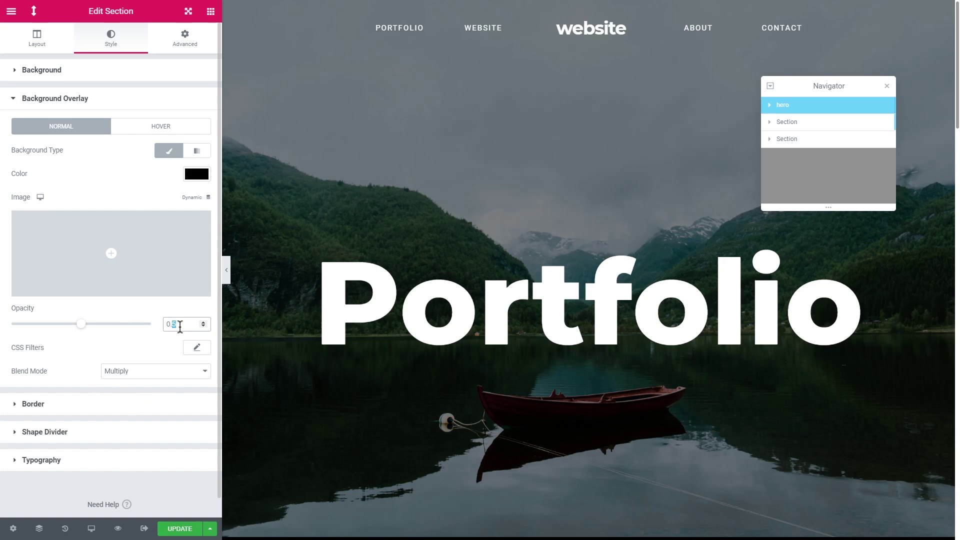
type("2")
key("BackSpace")
type("3")
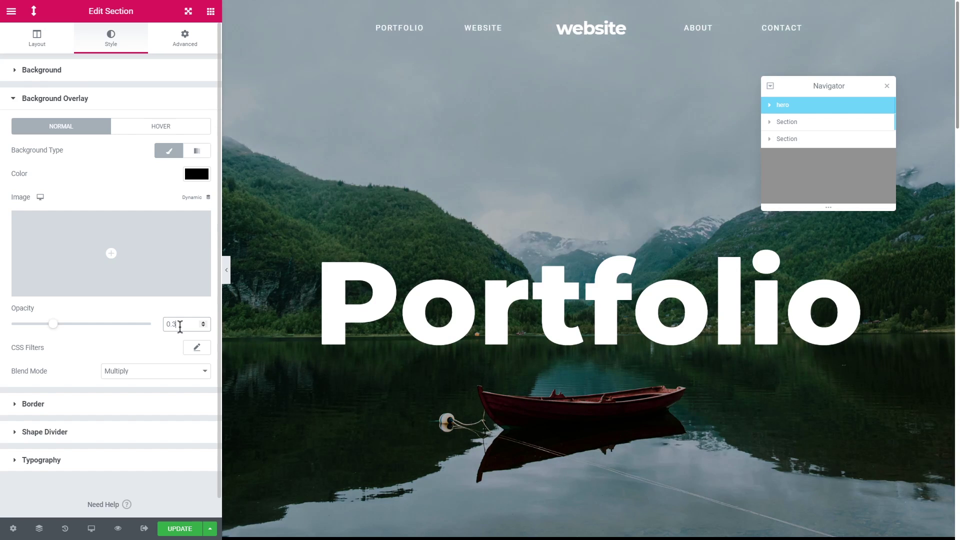
key("BackSpace")
type("2")
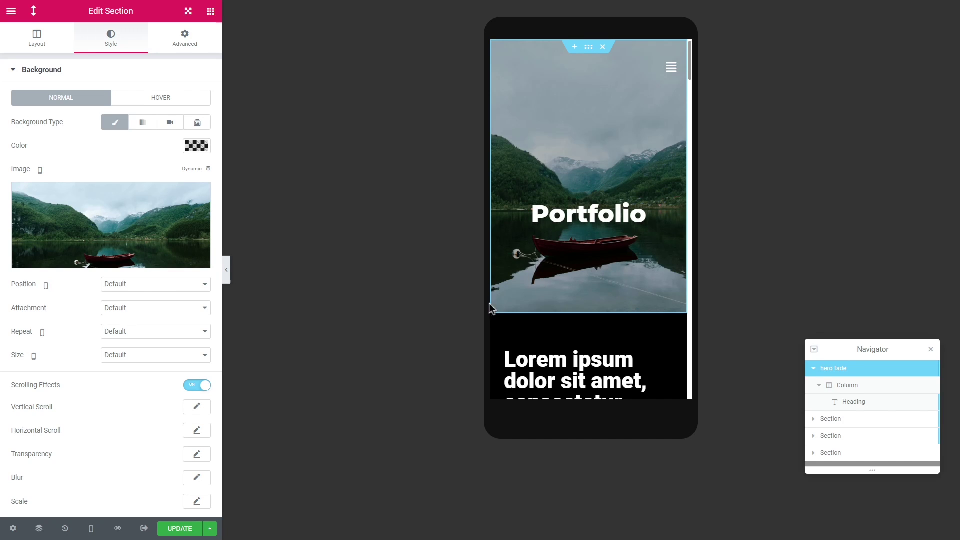
Set the hero background attachment to Fixed and select the Portfolio heading.
left_click(116, 312)
left_click(119, 328)
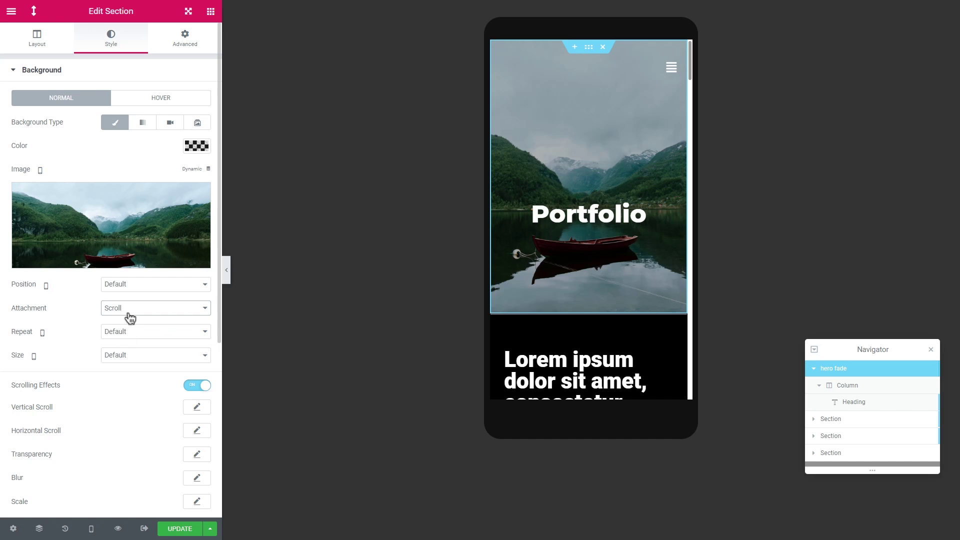
left_click(129, 312)
left_click(130, 342)
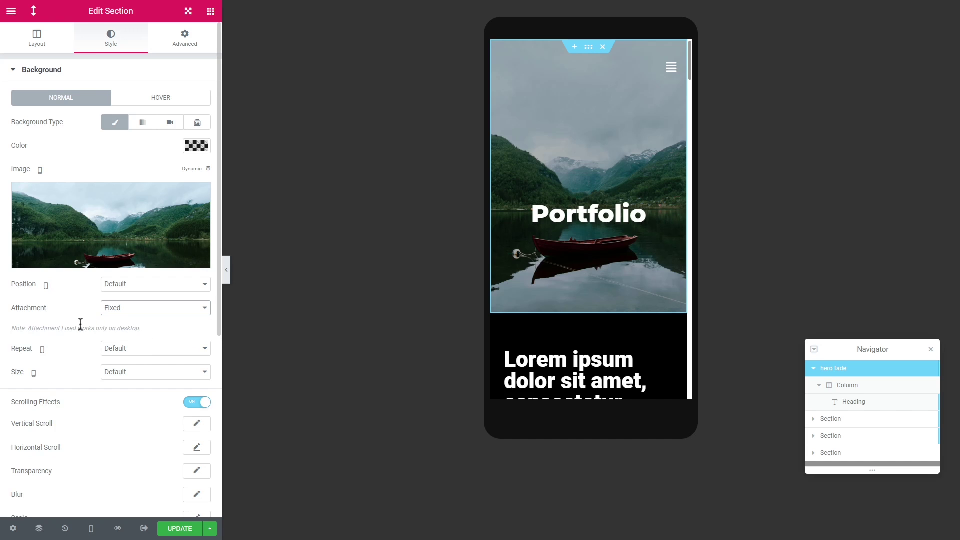
left_click_drag(54, 325, 11, 328)
left_click(130, 325)
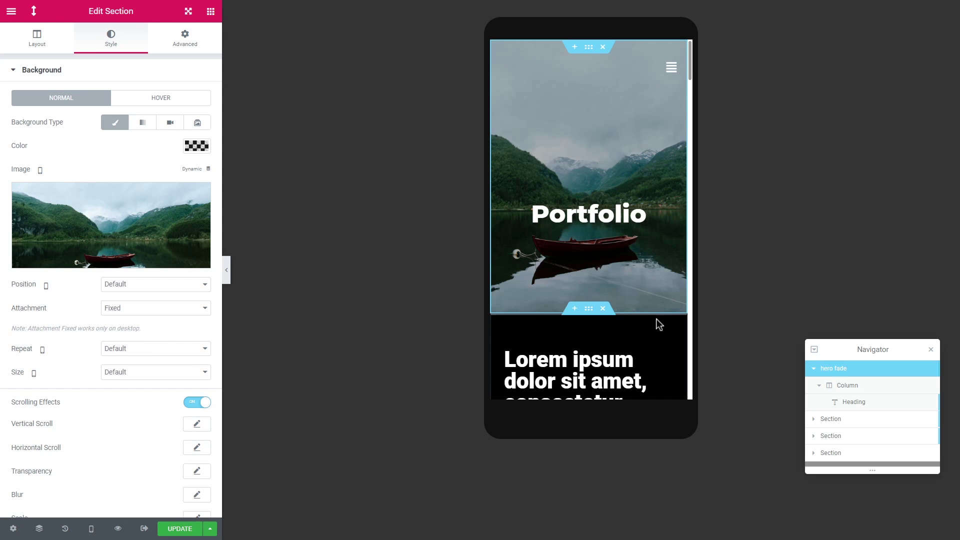
scroll(602, 299, "down", 3)
scroll(600, 287, "up", 3)
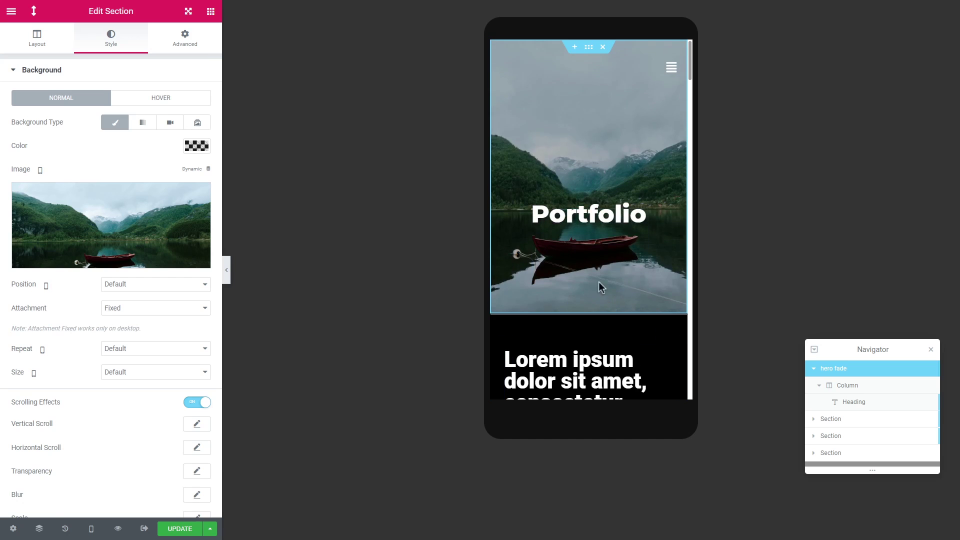
left_click(605, 213)
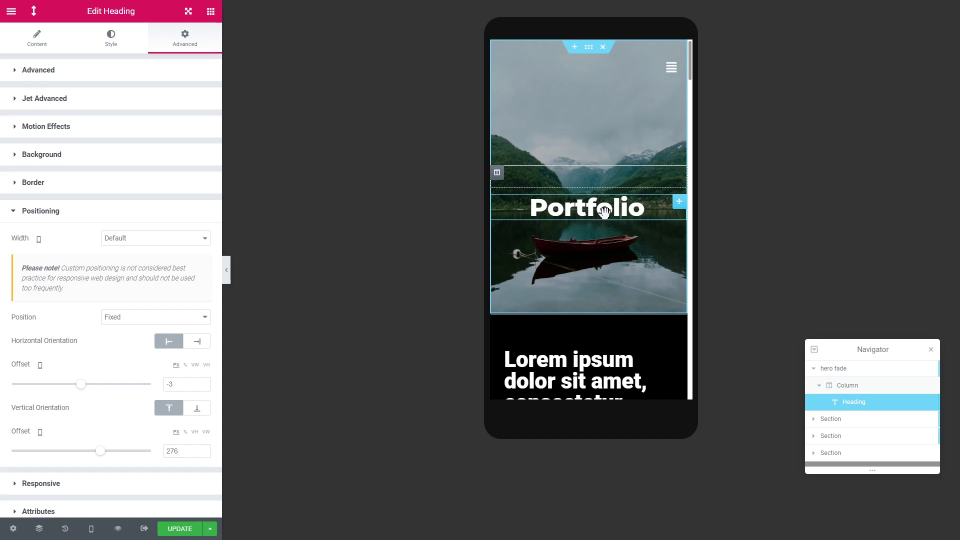
Duplicate the Portfolio heading, naming the copy 'mdbile' and the original 'Heading desk'.
right_click(605, 212)
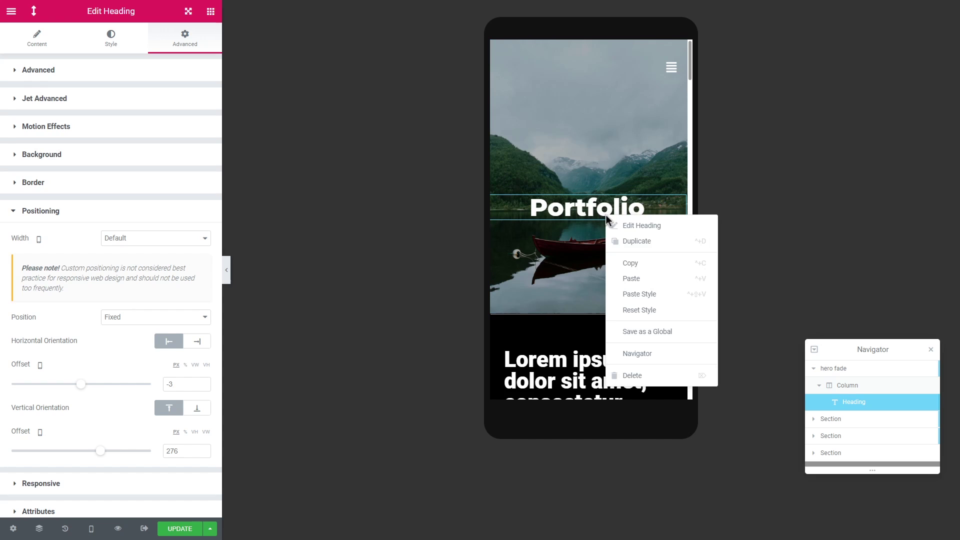
left_click(625, 241)
double_click(853, 420)
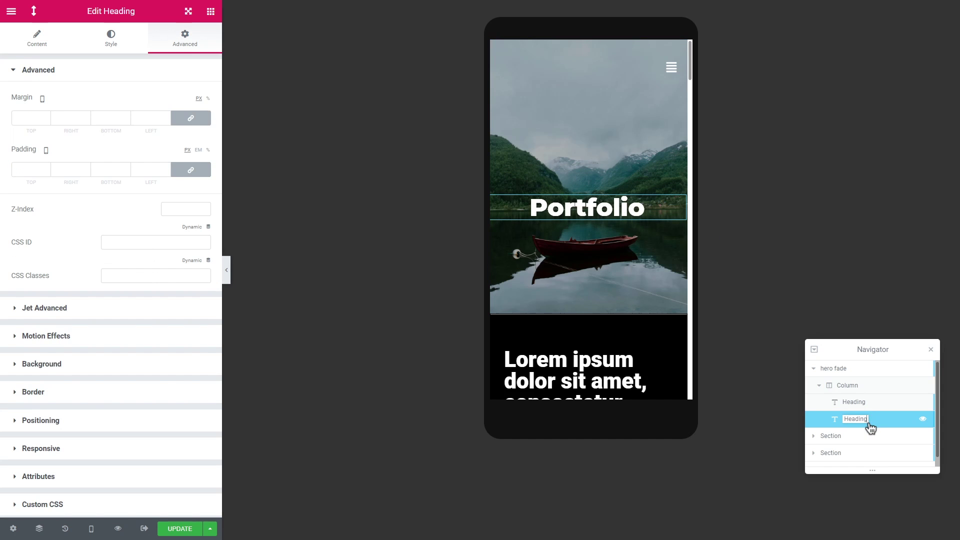
type("md")
type("bile")
left_click(872, 407)
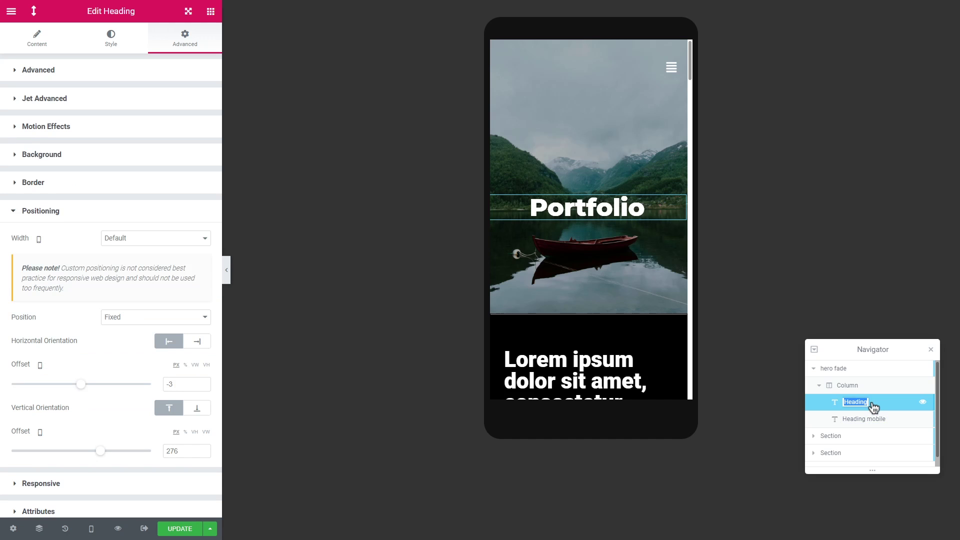
double_click(868, 407)
type("Heading desk")
Hide the desktop heading on tablet and mobile.
left_click(42, 210)
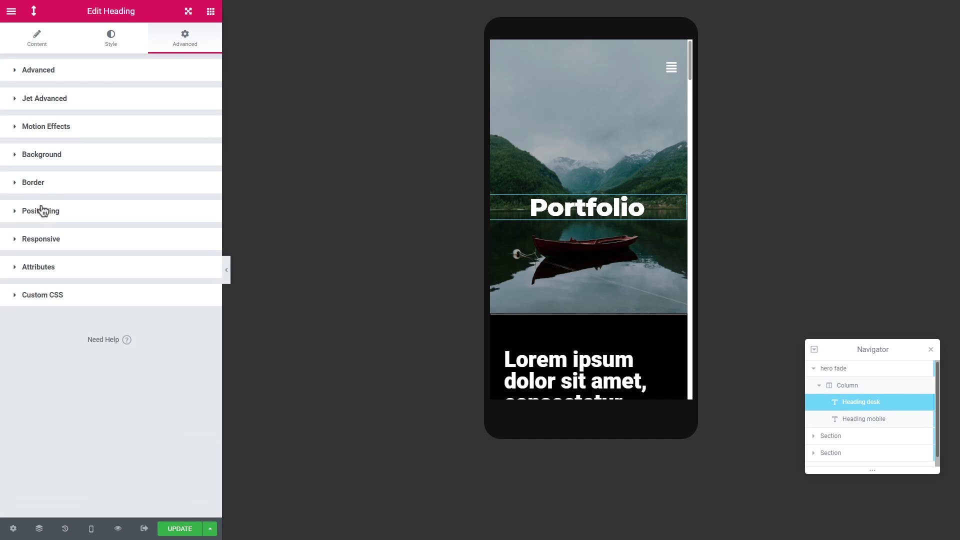
left_click(52, 240)
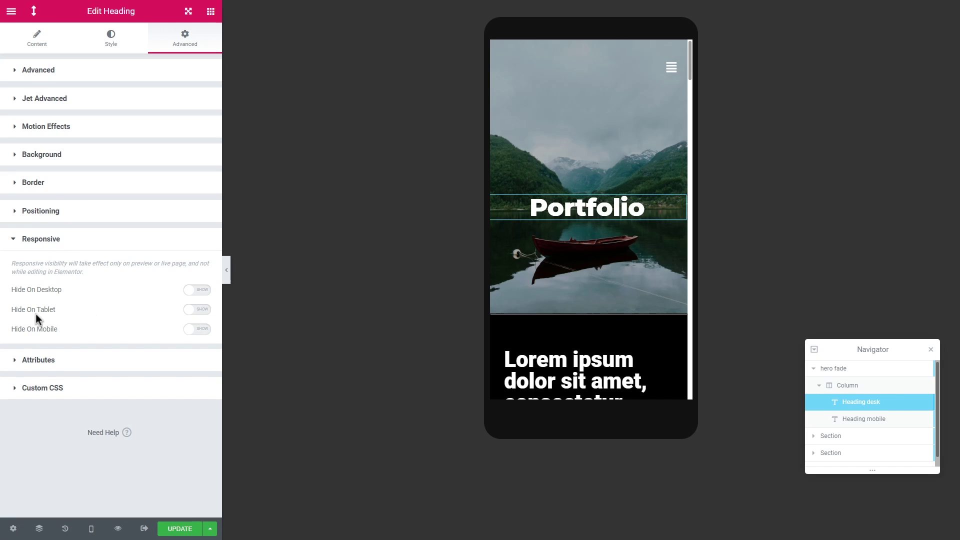
left_click(190, 311)
left_click(196, 330)
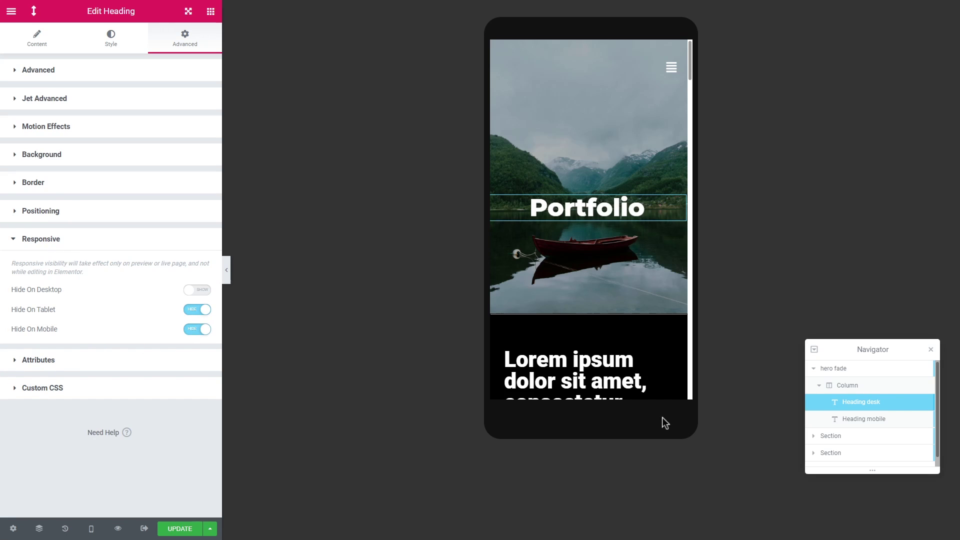
Hide the mobile heading on desktop and return it to default positioning.
left_click(866, 421)
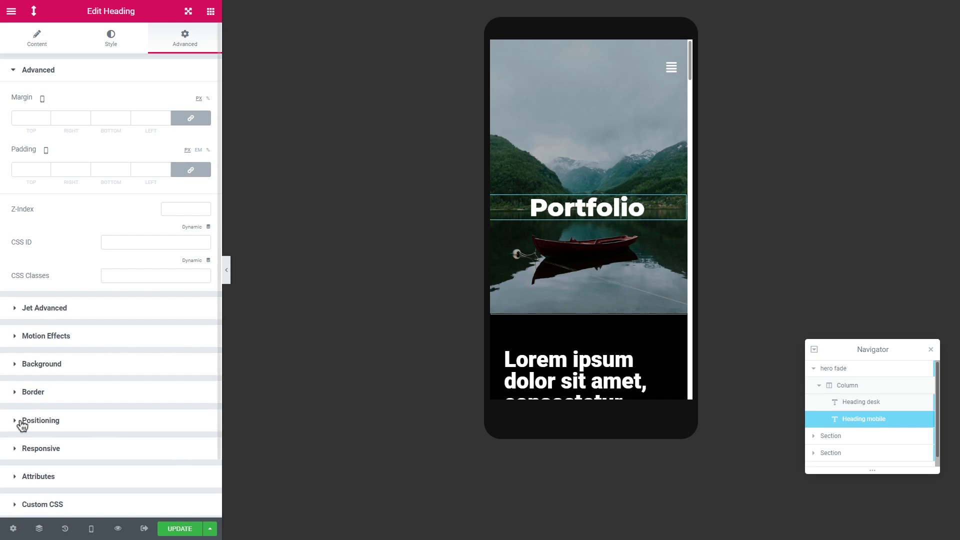
left_click(50, 448)
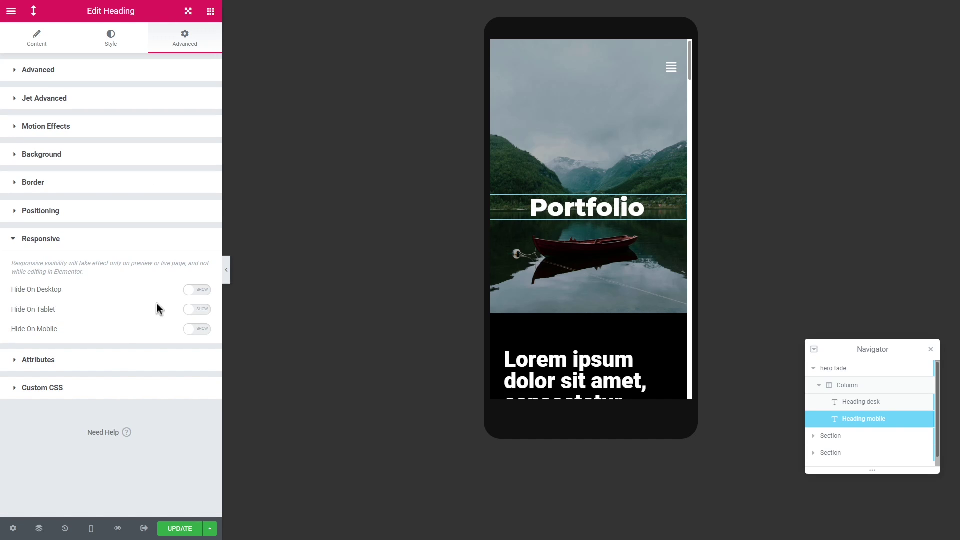
left_click(197, 292)
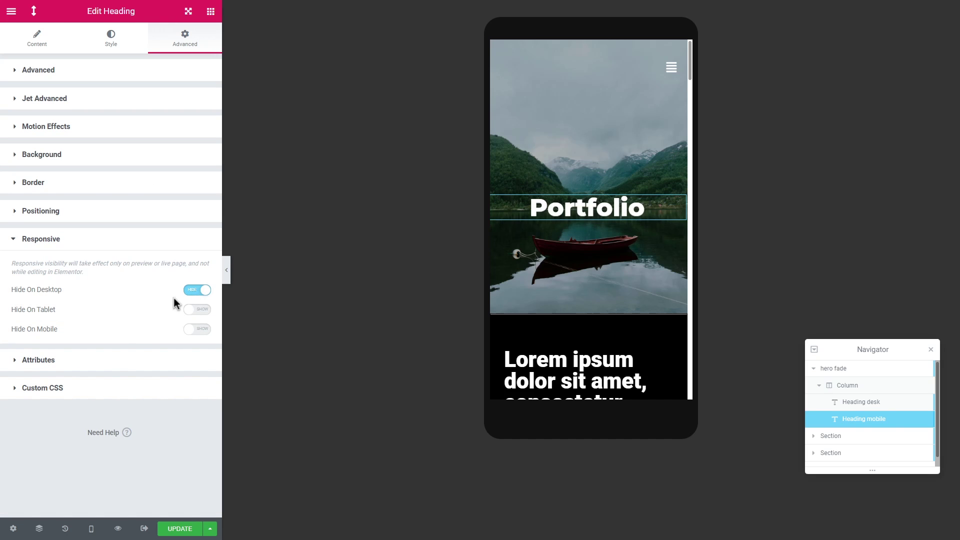
left_click(52, 213)
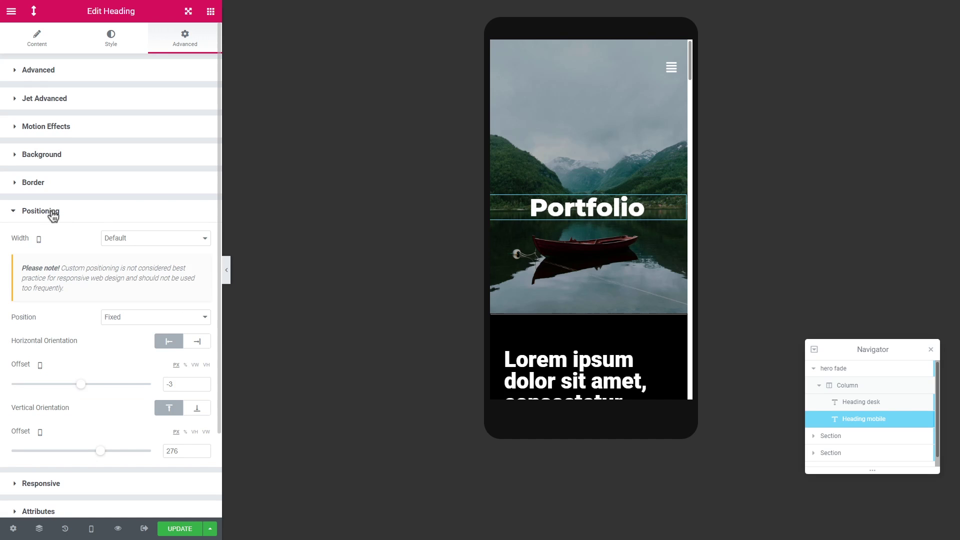
left_click(115, 323)
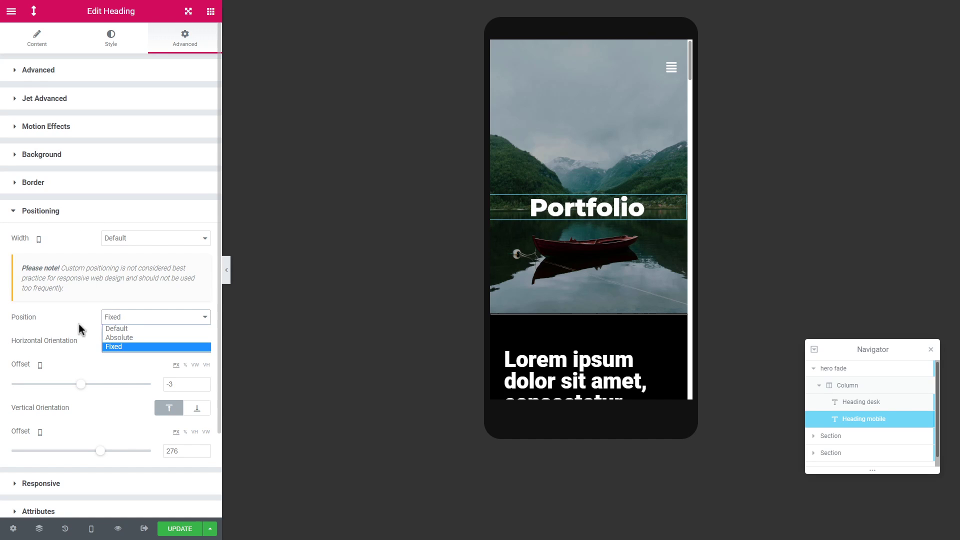
left_click(115, 328)
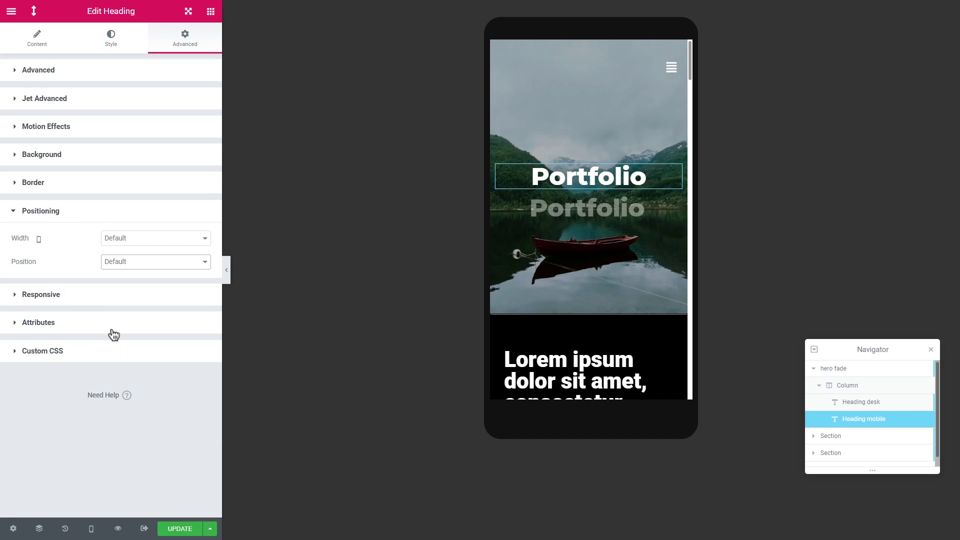
Restrict the hero's scrolling effects to Desktop only and preview the page.
scroll(580, 310, "down", 4)
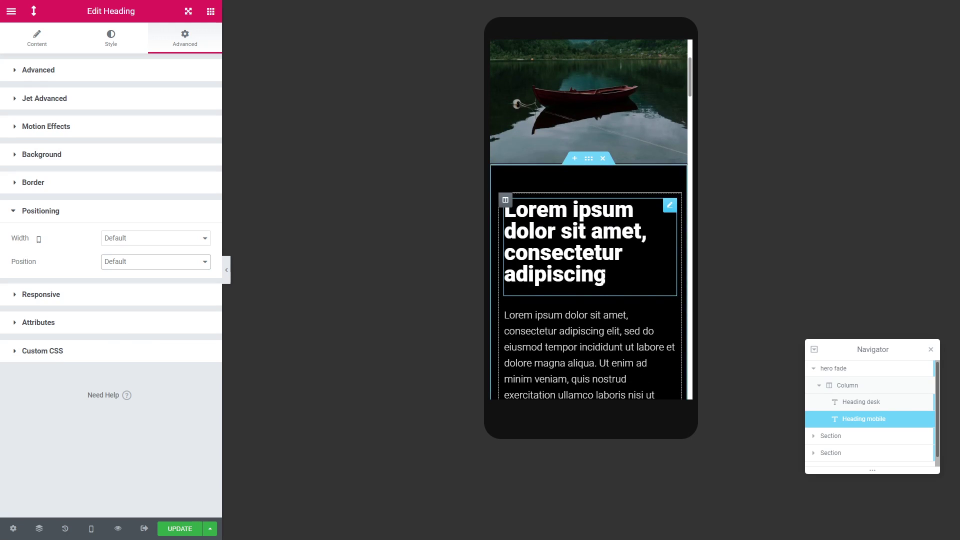
scroll(595, 280, "up", 4)
left_click(226, 278)
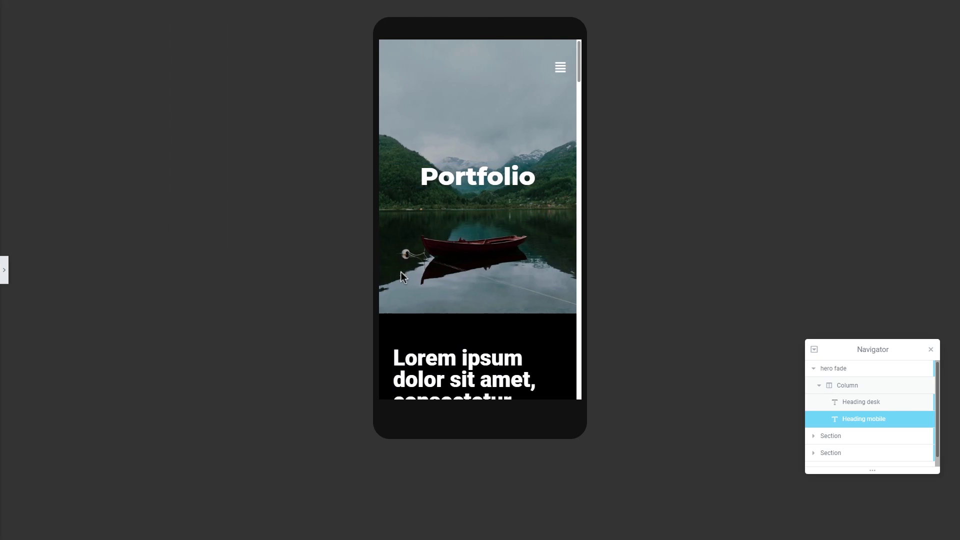
scroll(497, 279, "down", 6)
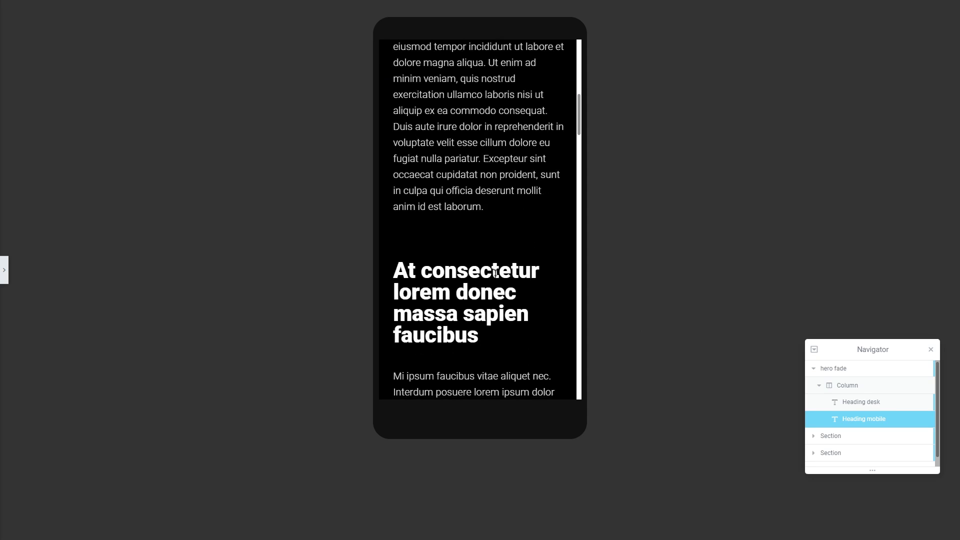
scroll(495, 275, "up", 6)
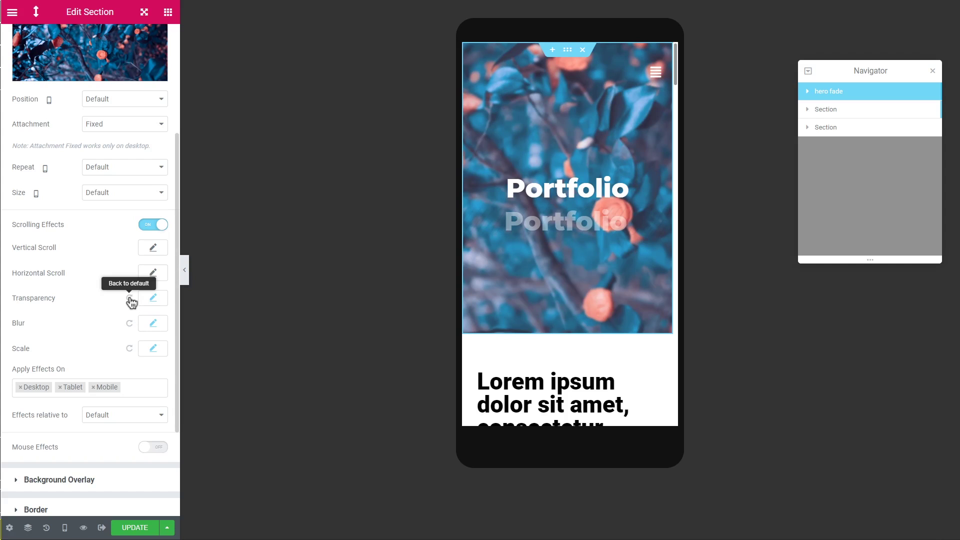
left_click(58, 388)
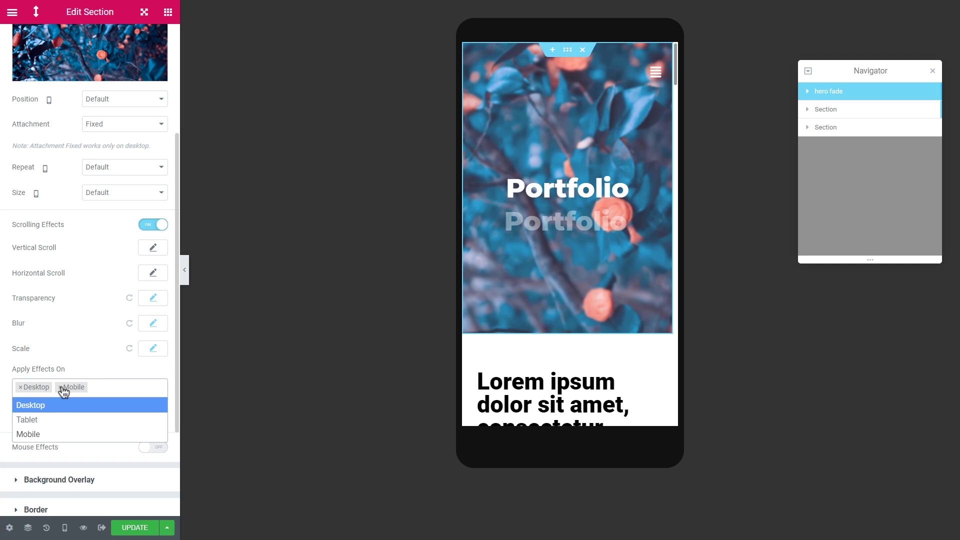
left_click(61, 388)
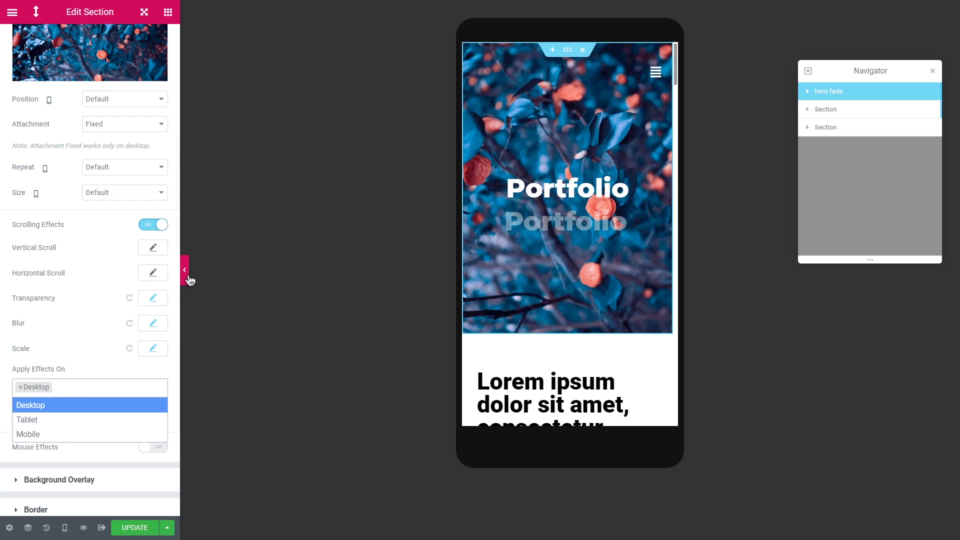
left_click(186, 272)
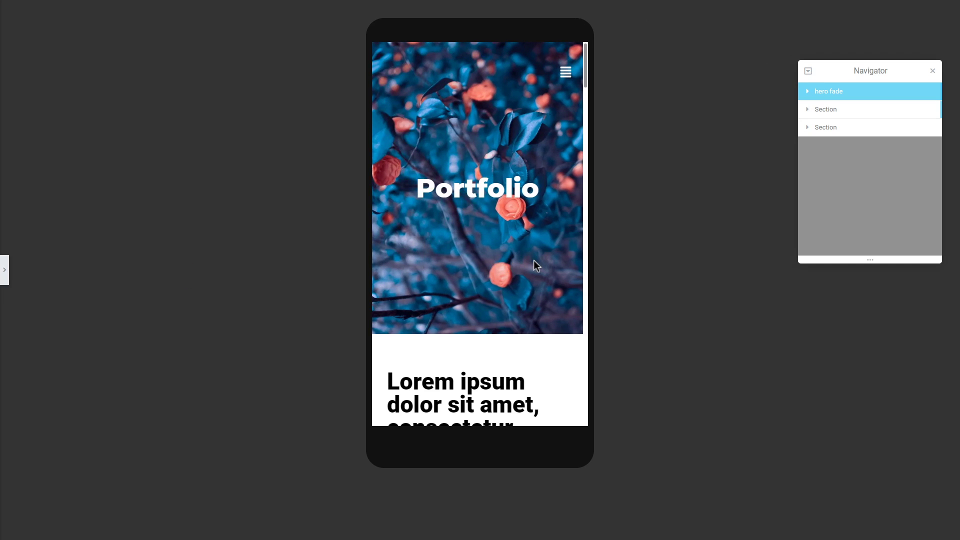
scroll(533, 260, "down", 6)
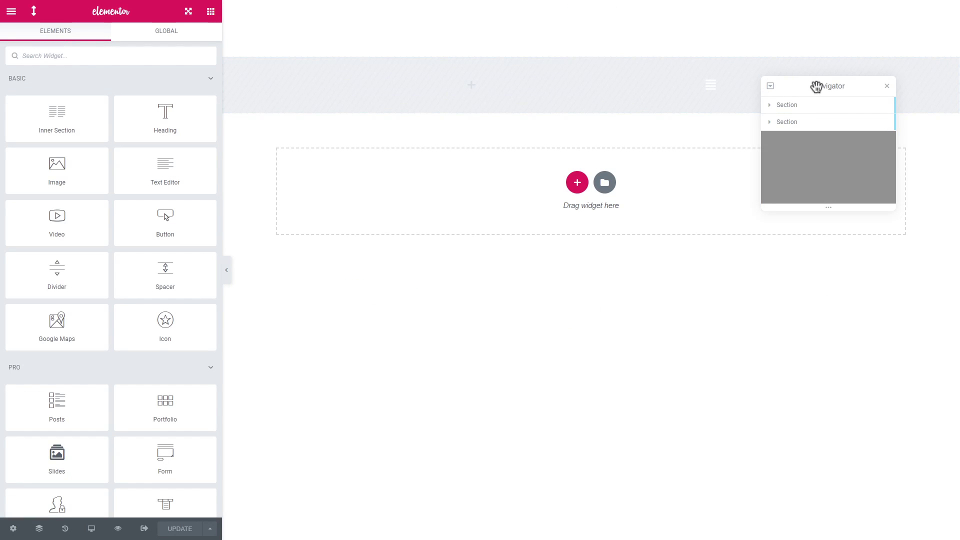
Give the top header section the dark preset background colour.
left_click_drag(814, 85, 823, 279)
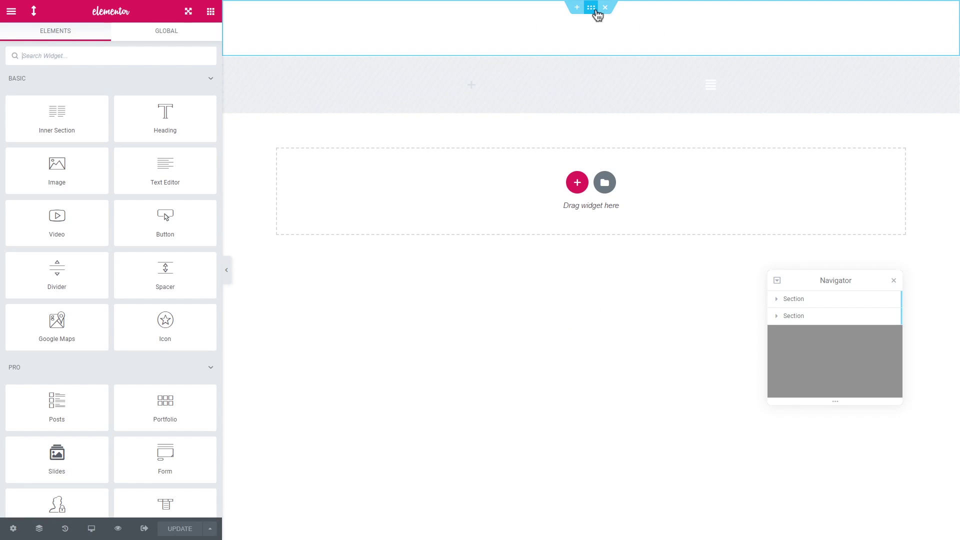
left_click(591, 8)
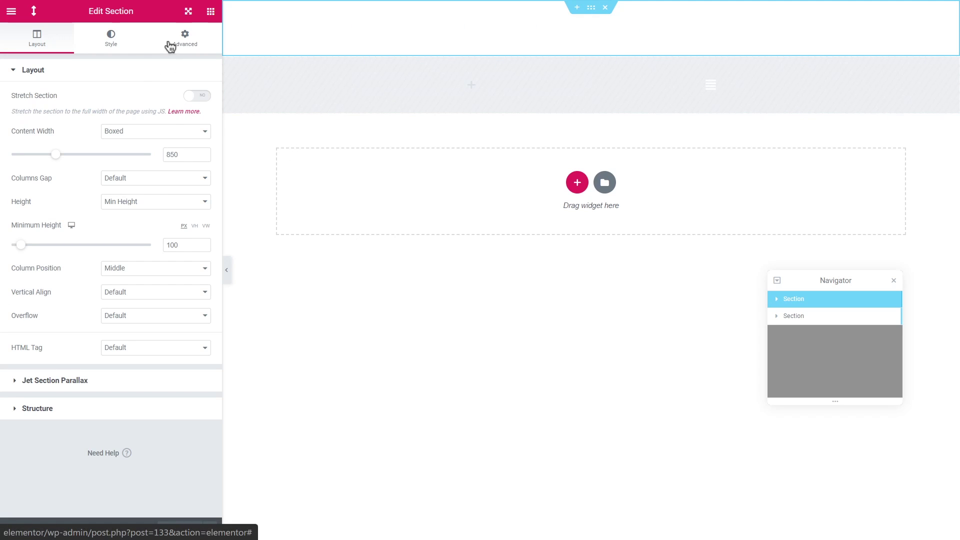
left_click(111, 41)
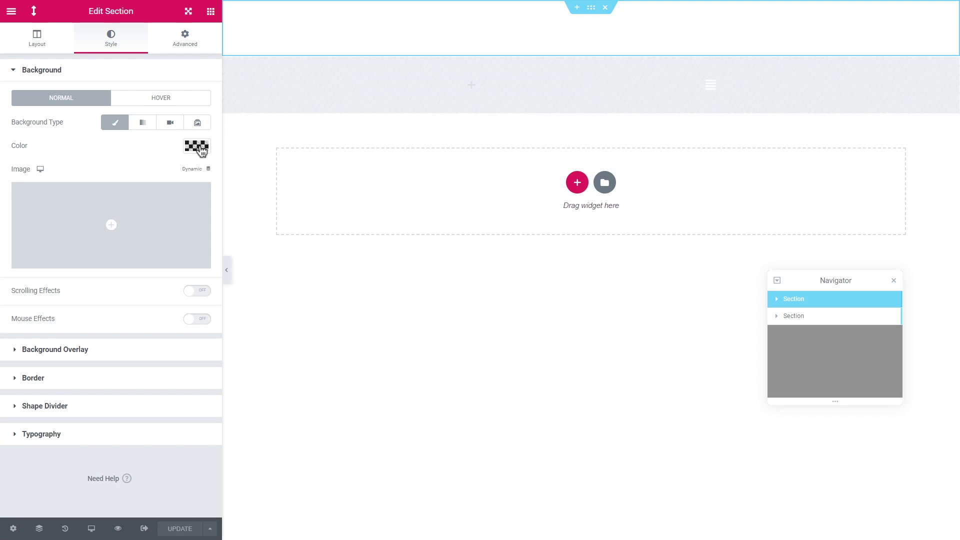
left_click(197, 145)
left_click(93, 187)
left_click(145, 149)
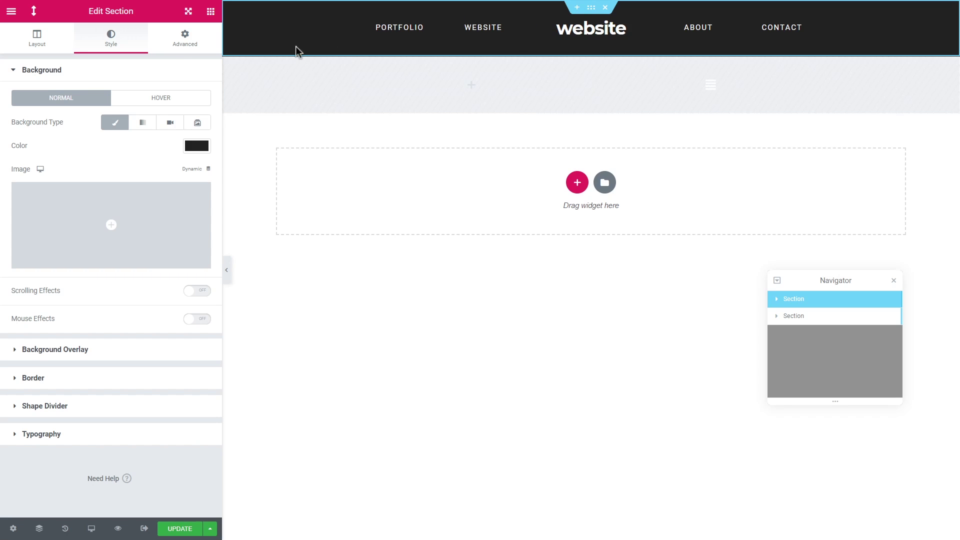
Set the header section's Z-Index to 99999.
left_click(184, 39)
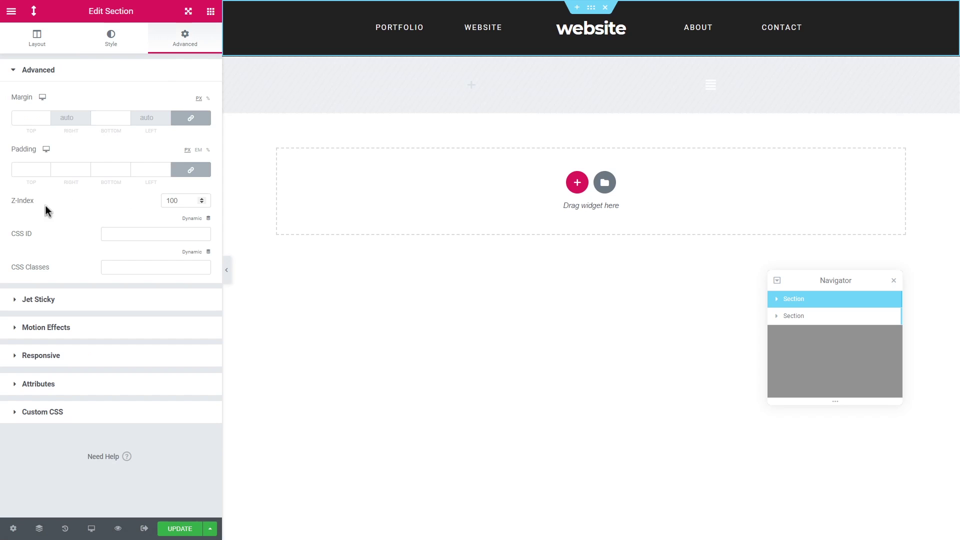
double_click(178, 201)
type("99999")
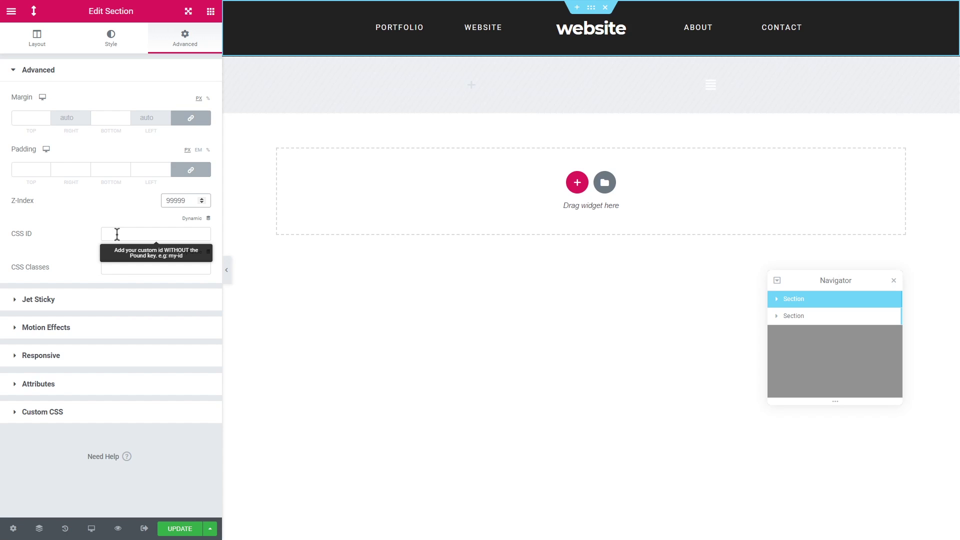
Make the header sticky at the top on Desktop only.
left_click(46, 328)
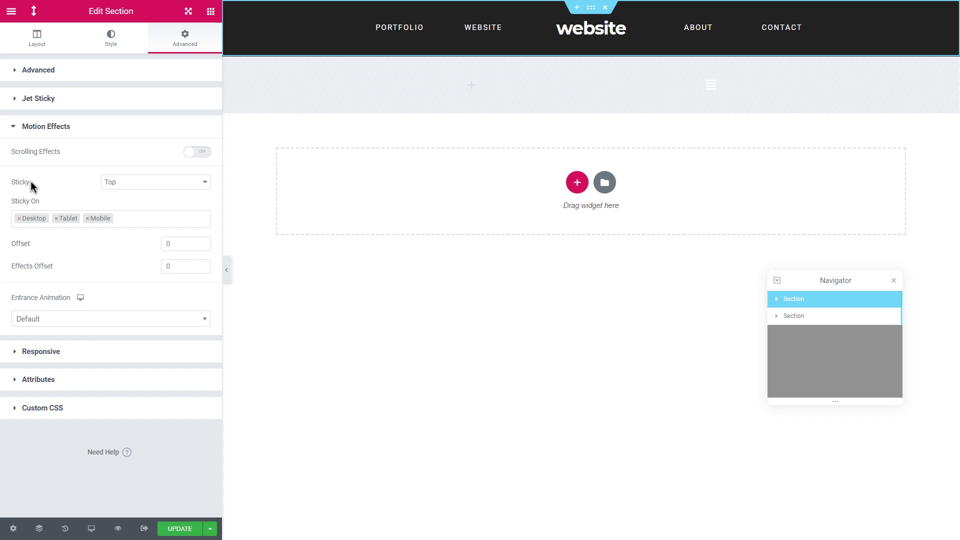
left_click(118, 183)
left_click(112, 202)
left_click(57, 219)
left_click(54, 218)
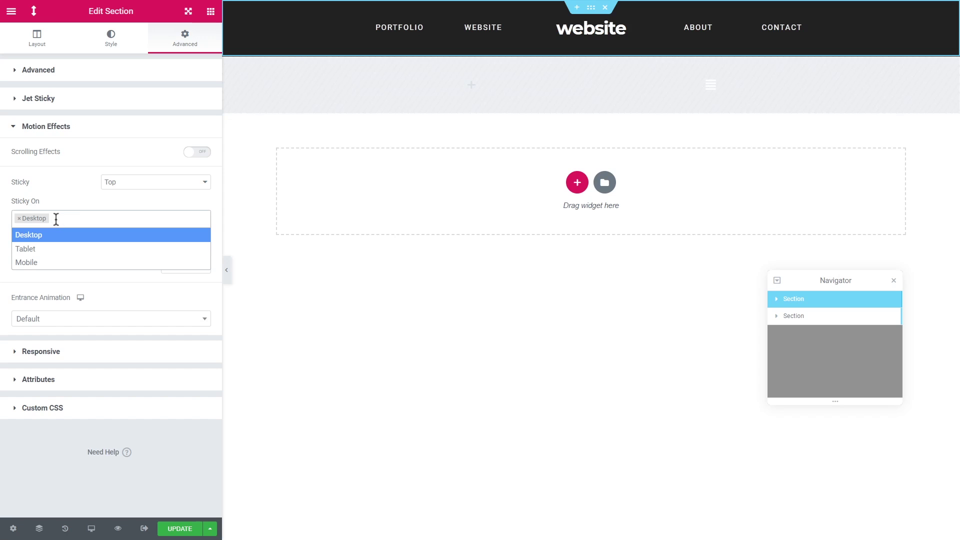
left_click(55, 199)
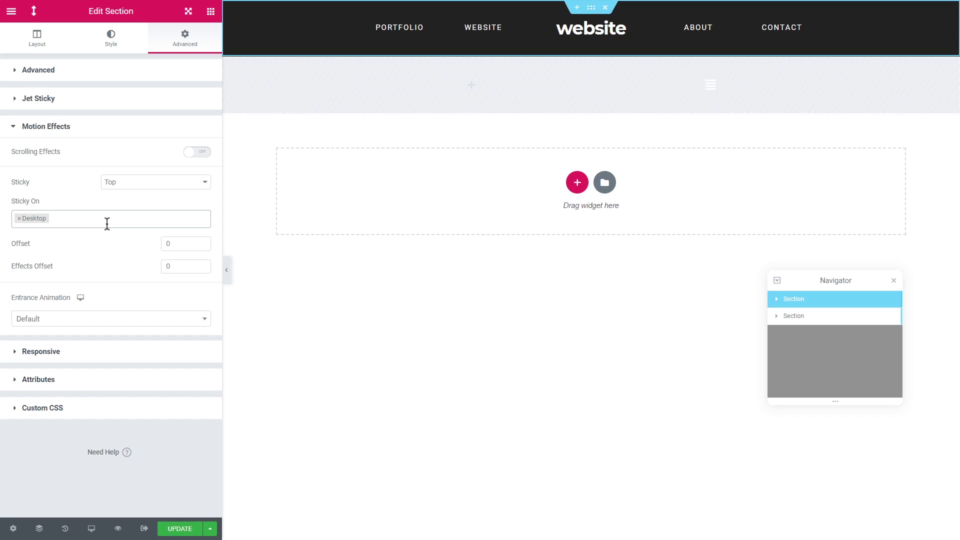
left_click(114, 44)
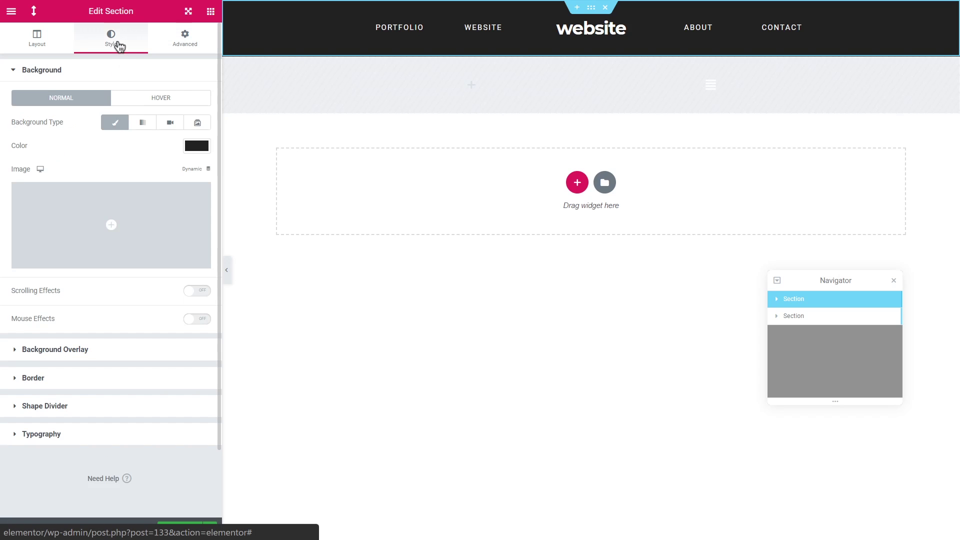
Remove the header's Classic background, update the page, and scroll to test the transparent header.
left_click(118, 128)
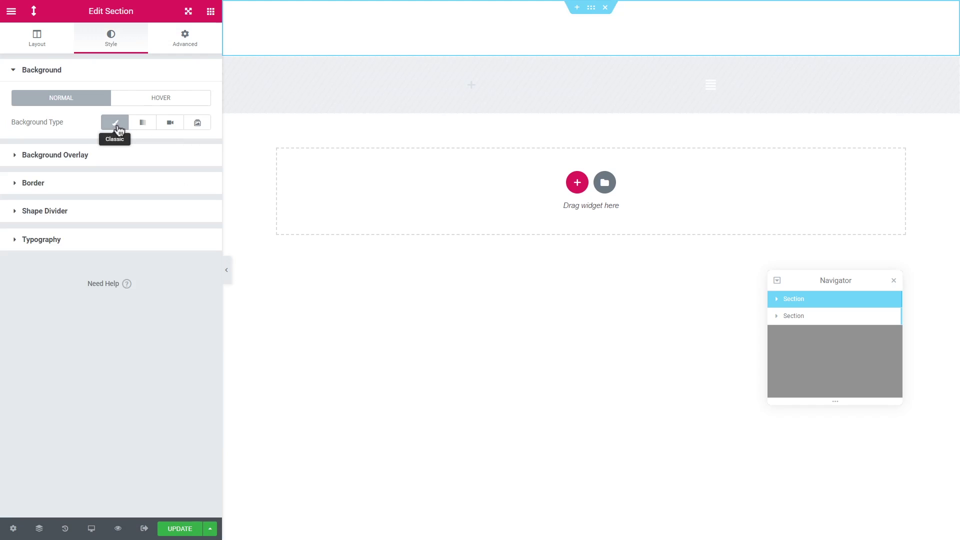
left_click(180, 529)
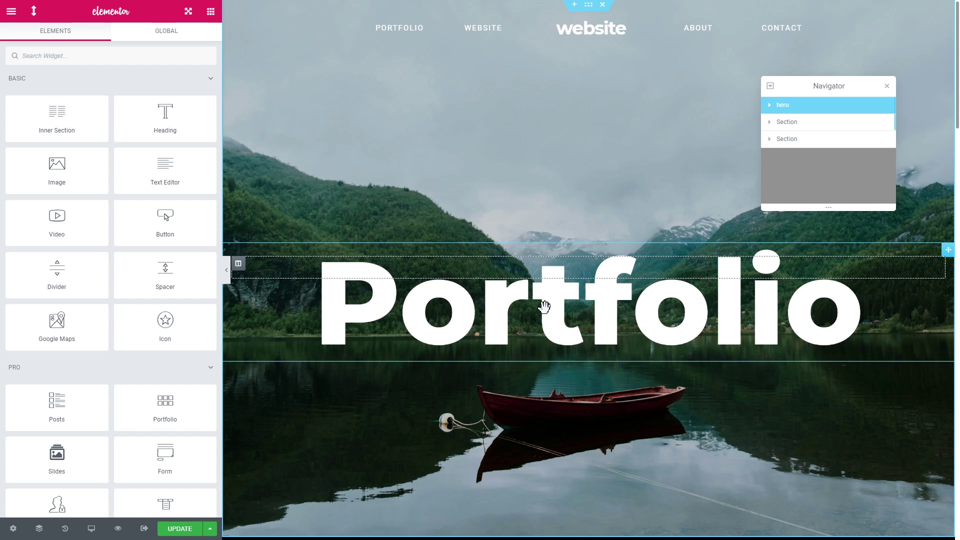
scroll(544, 306, "down", 5)
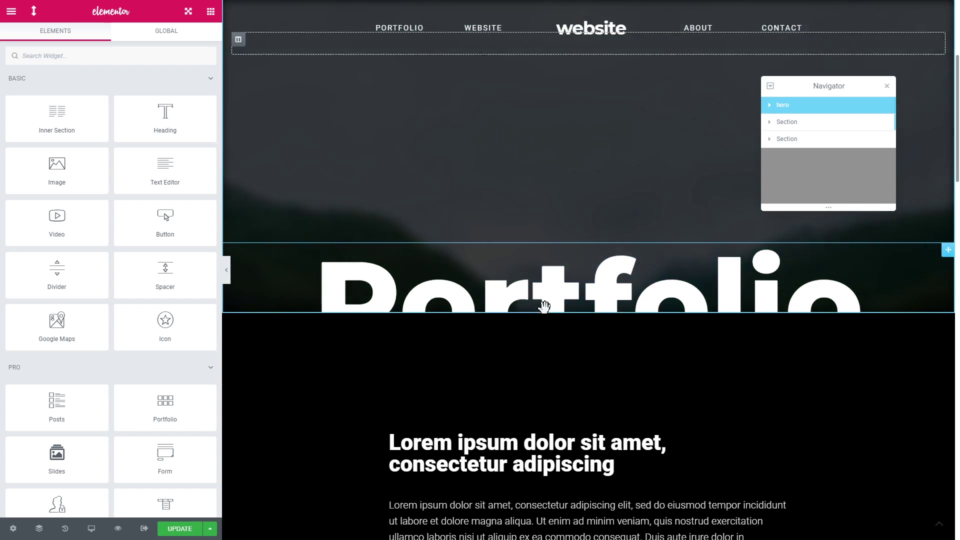
scroll(547, 314, "down", 2)
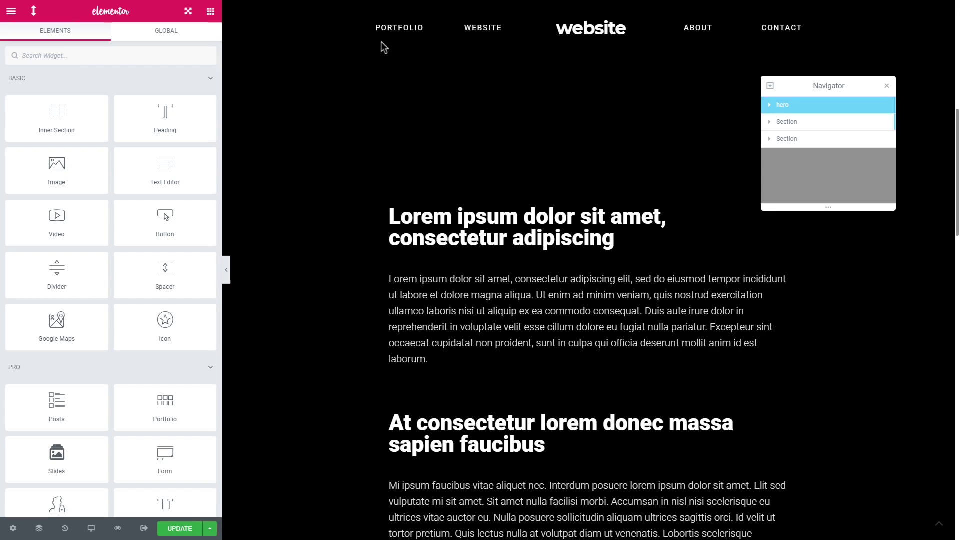
scroll(456, 68, "down", 2)
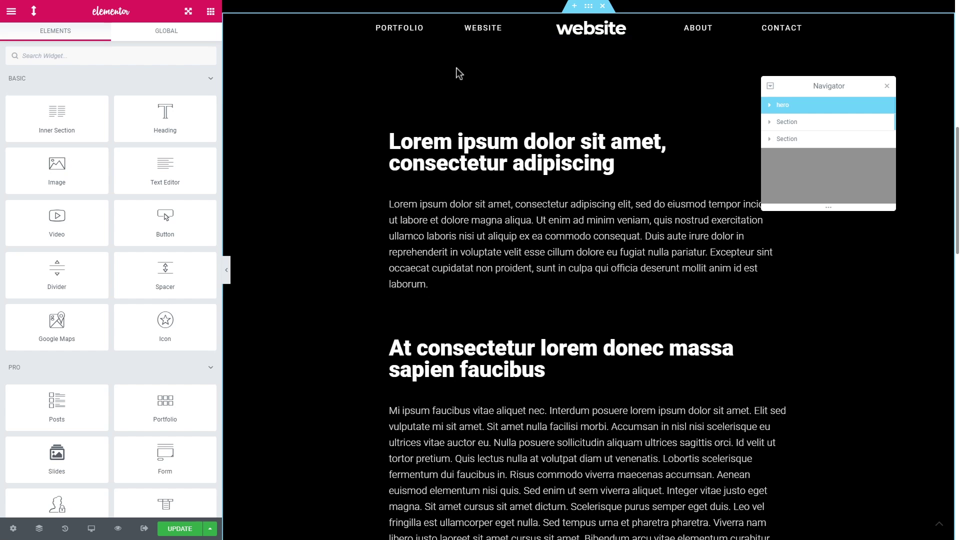
scroll(456, 68, "down", 7)
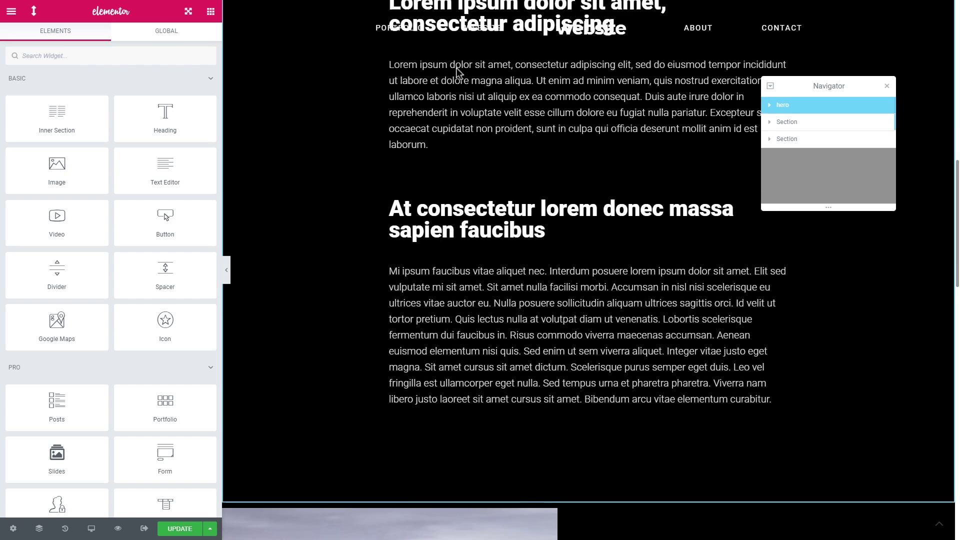
scroll(456, 70, "up", 2)
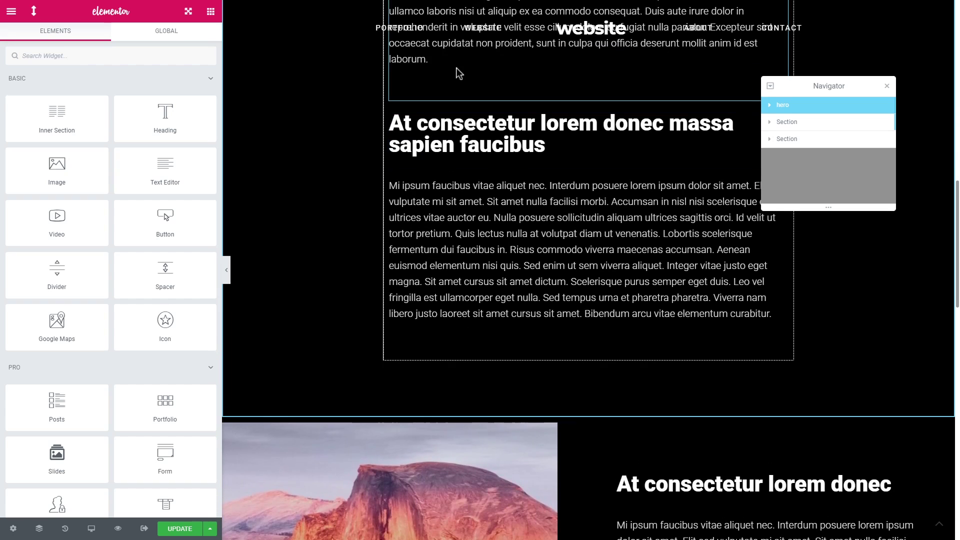
scroll(456, 70, "up", 2)
scroll(500, 111, "up", 2)
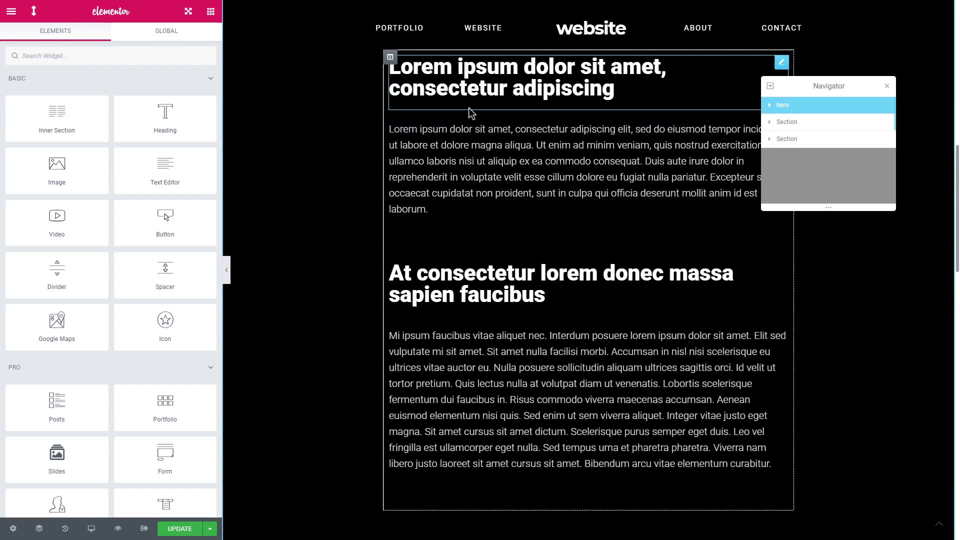
scroll(500, 112, "up", 2)
scroll(476, 129, "down", 3)
scroll(477, 130, "down", 3)
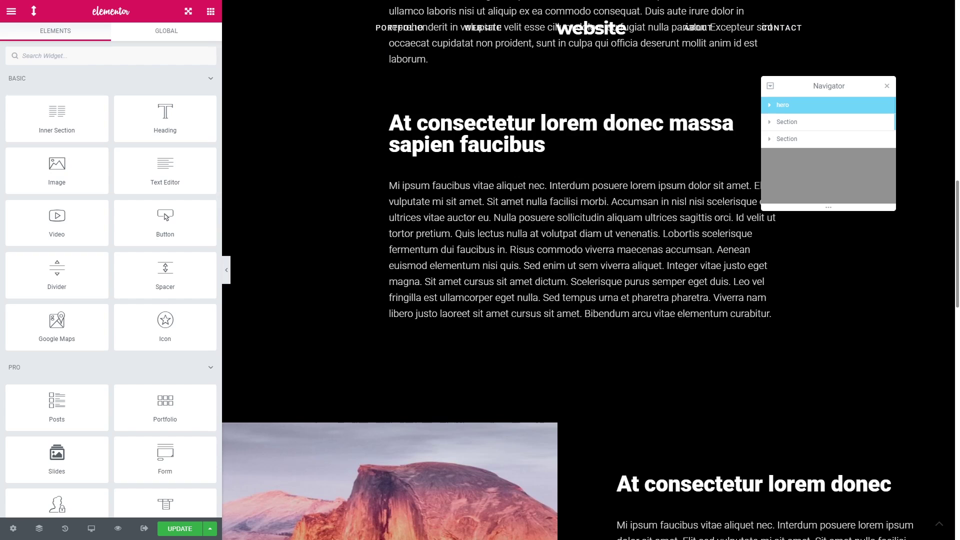
scroll(522, 145, "up", 4)
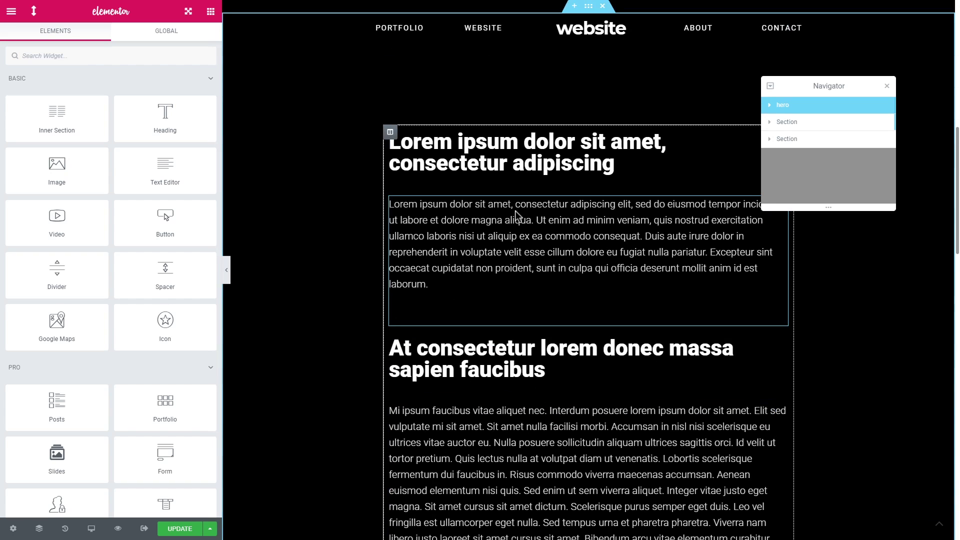
scroll(515, 211, "up", 1)
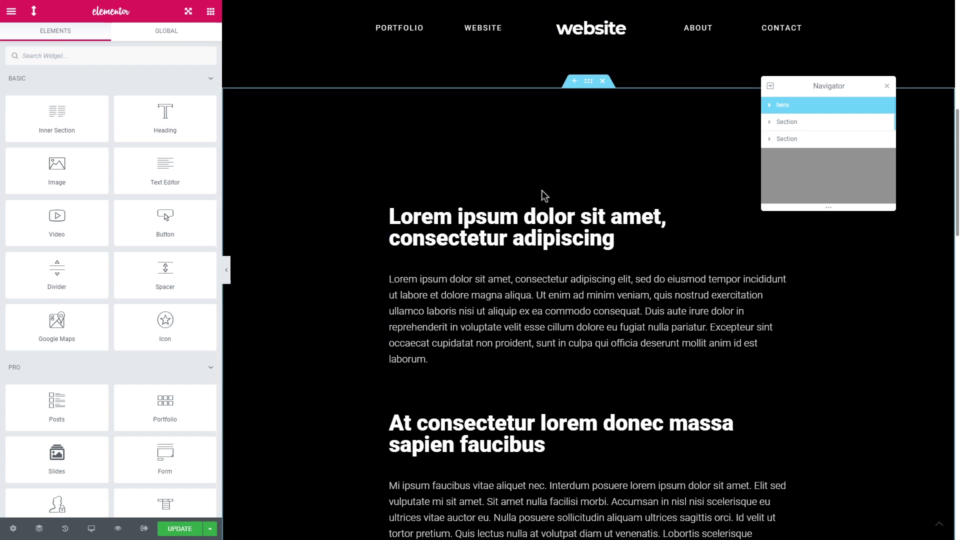
scroll(604, 362, "up", 5)
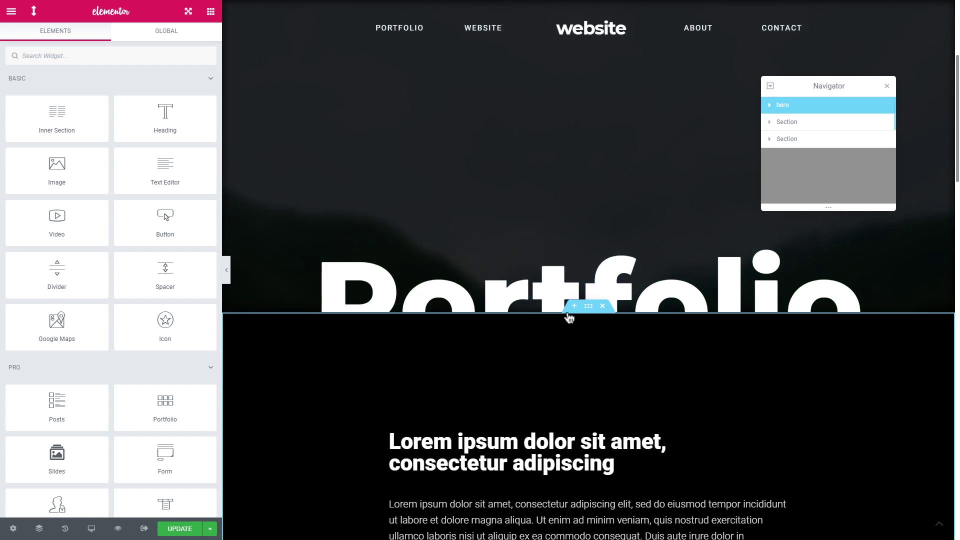
Add an empty single-column section below the hero and rename it 'BG for header'.
left_click(570, 317)
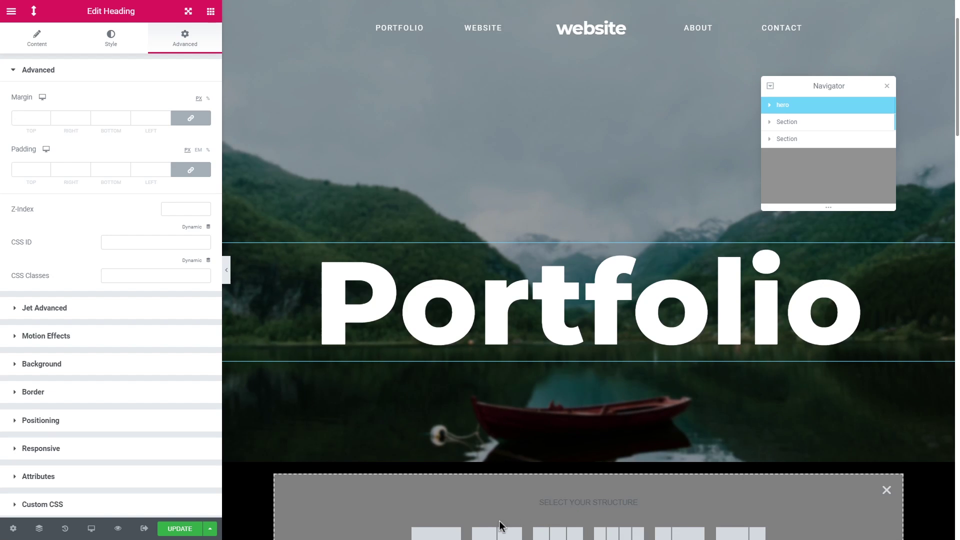
left_click(442, 532)
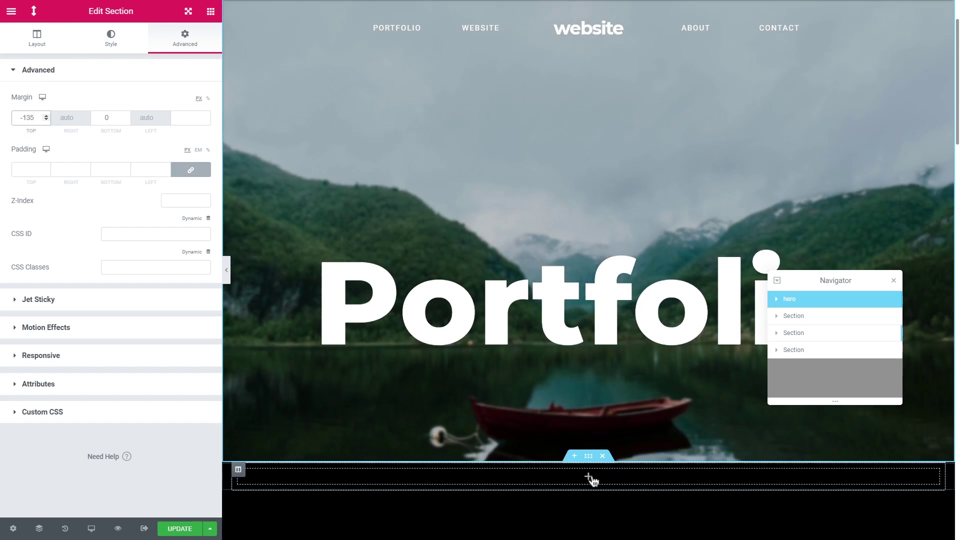
left_click(793, 317)
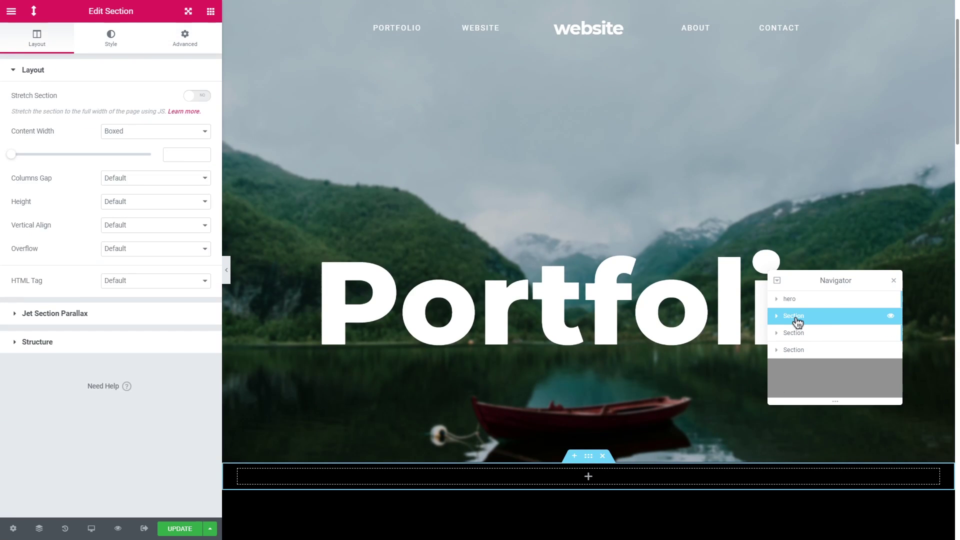
double_click(797, 321)
type("BG for header")
key("Return")
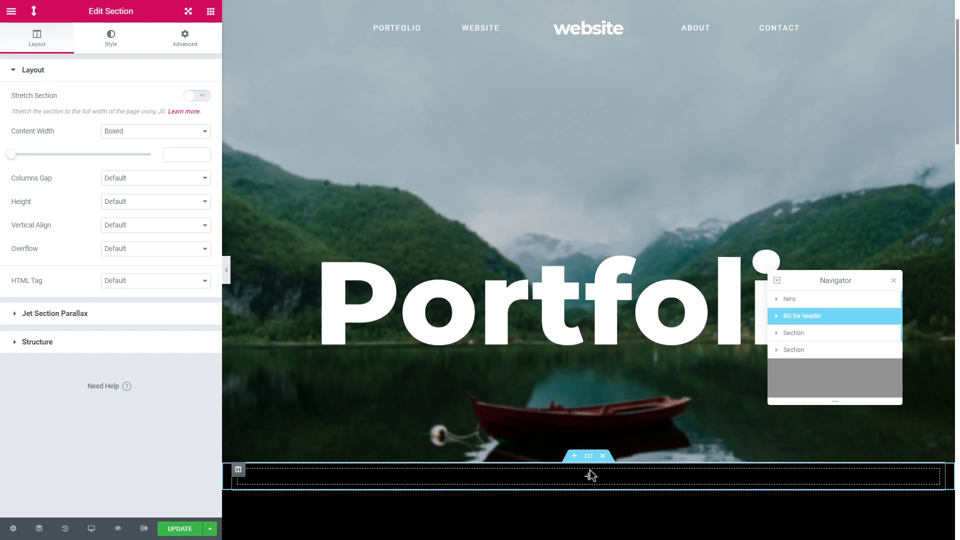
Switch the section's height to Min Height and set it to 100 px.
left_click(141, 202)
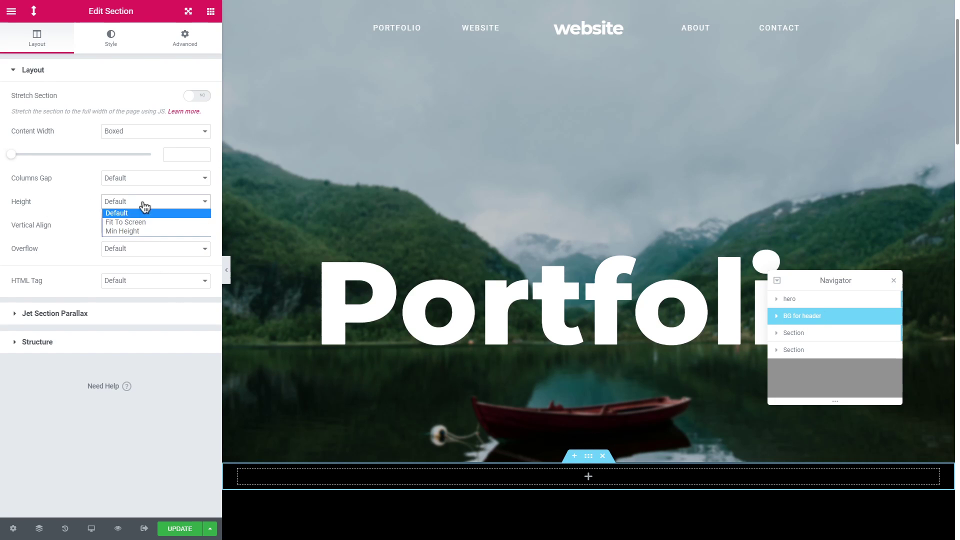
left_click(137, 228)
double_click(156, 249)
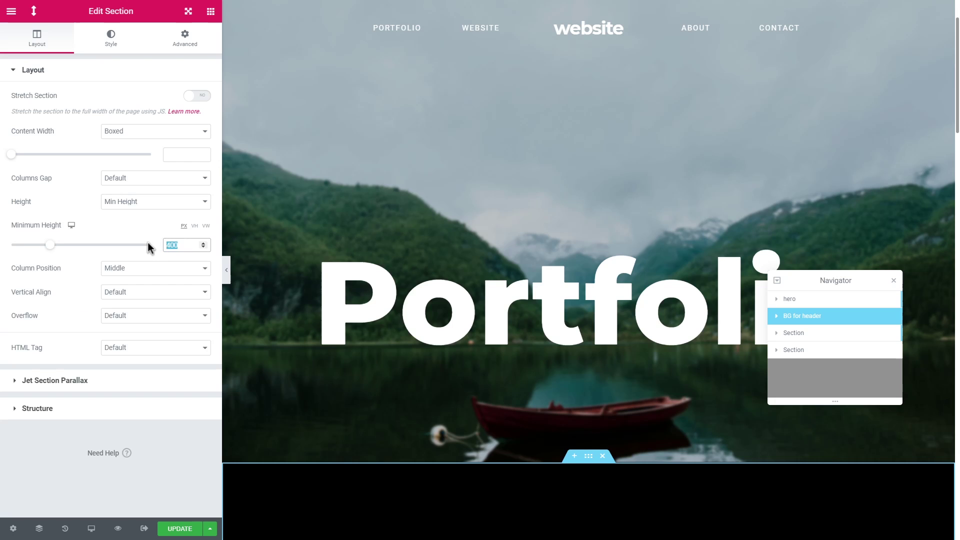
type("100")
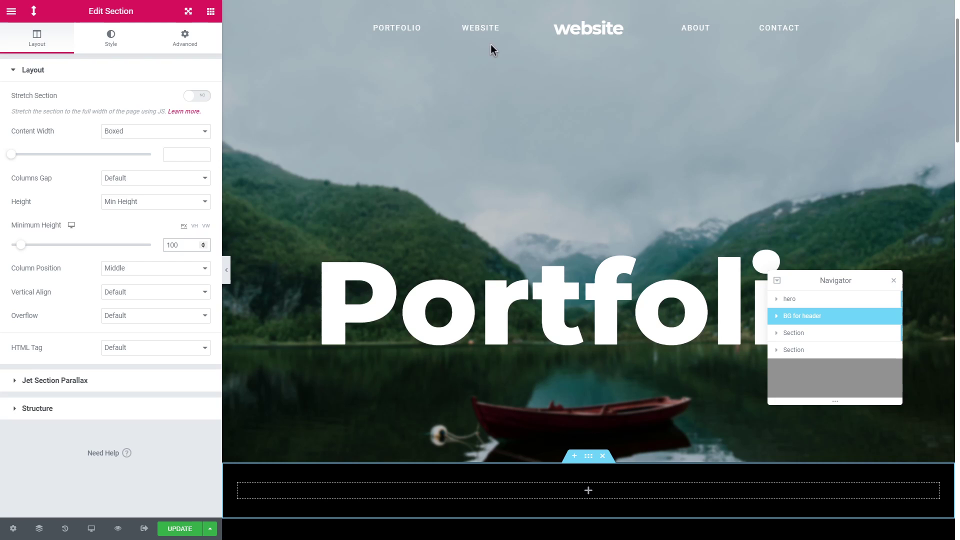
left_click(195, 226)
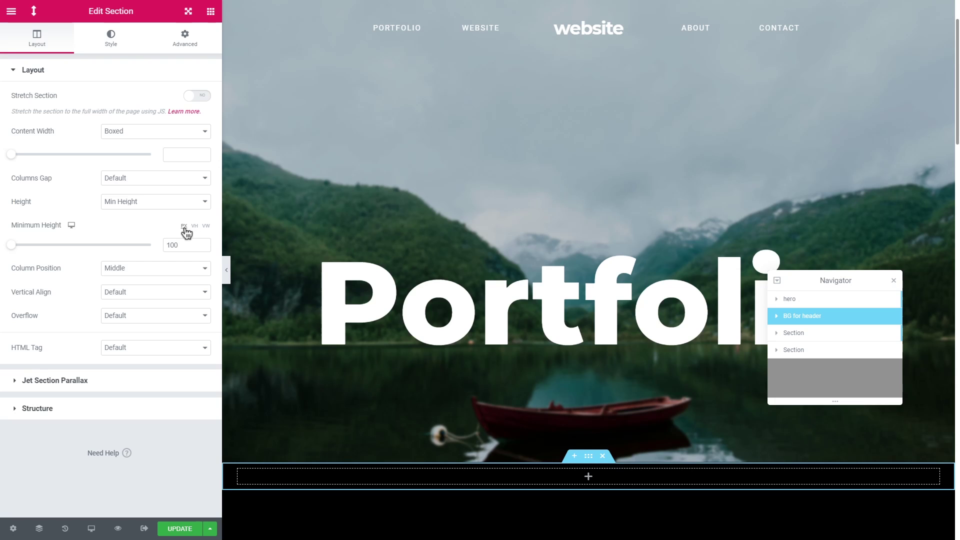
left_click_drag(181, 245, 158, 242)
type("100")
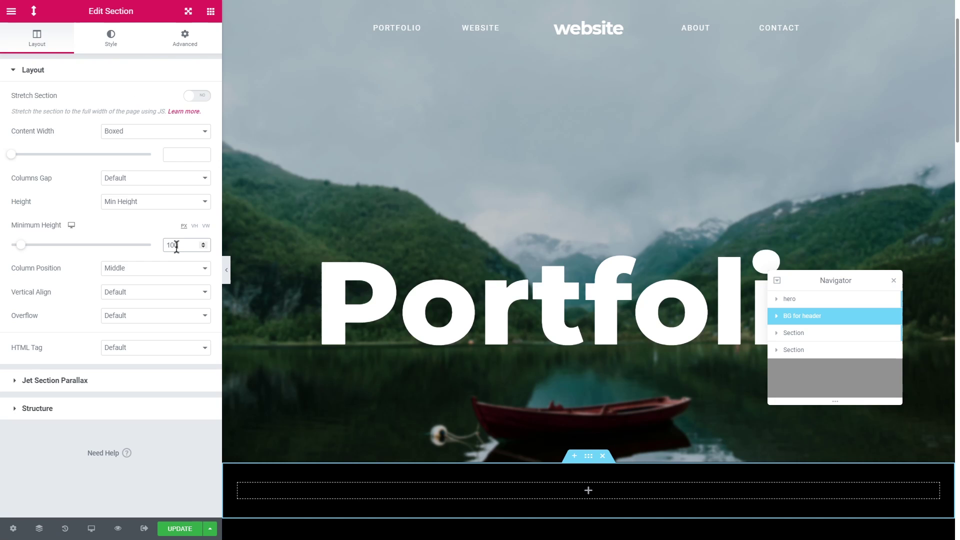
Unlink the section's margin values and set the bottom margin to -100.
left_click(186, 37)
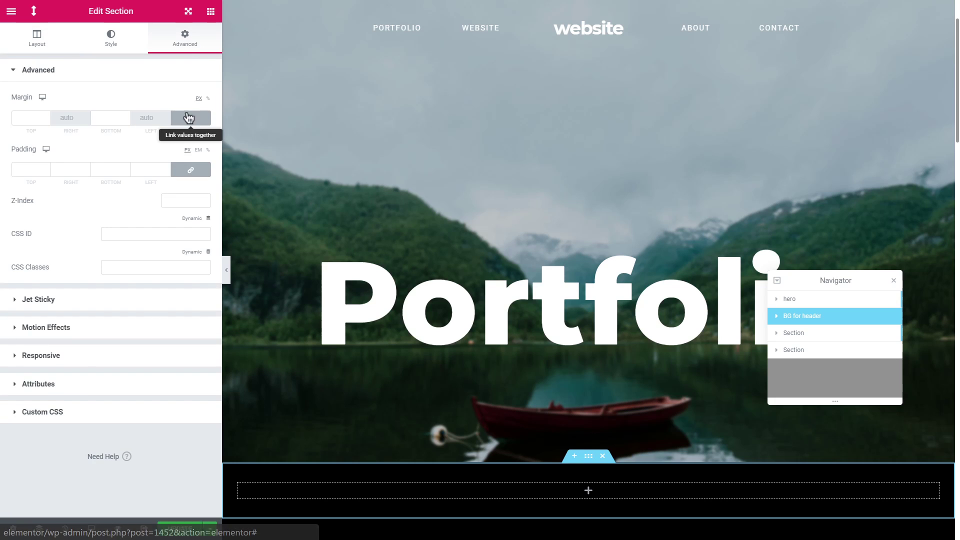
left_click(189, 117)
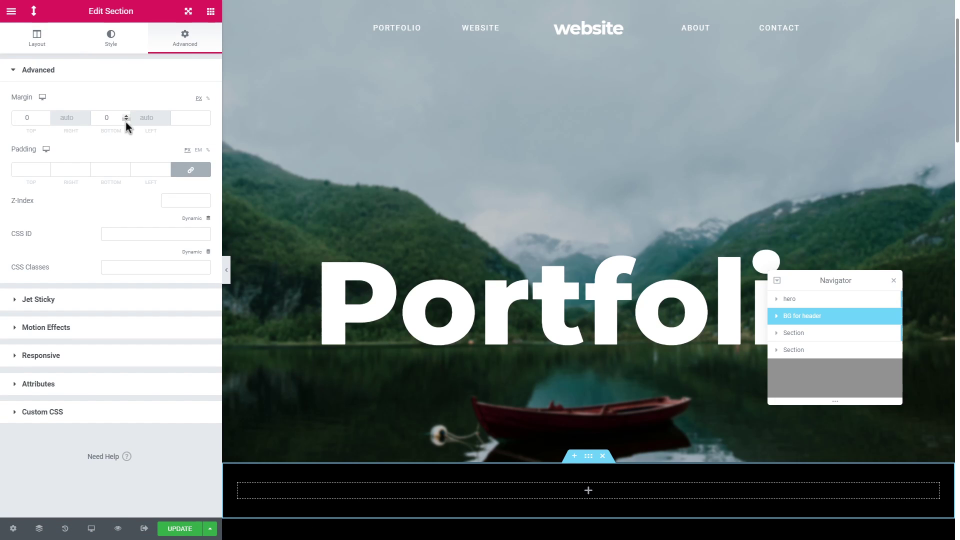
left_click(124, 122)
type("00")
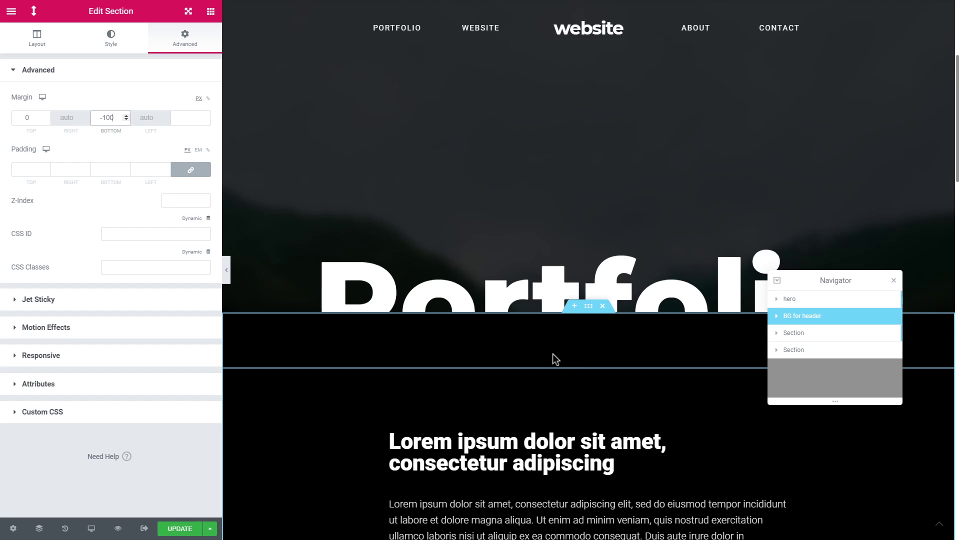
Check the next section's z-index of 10, then give BG for header a z-index of 50.
left_click(805, 334)
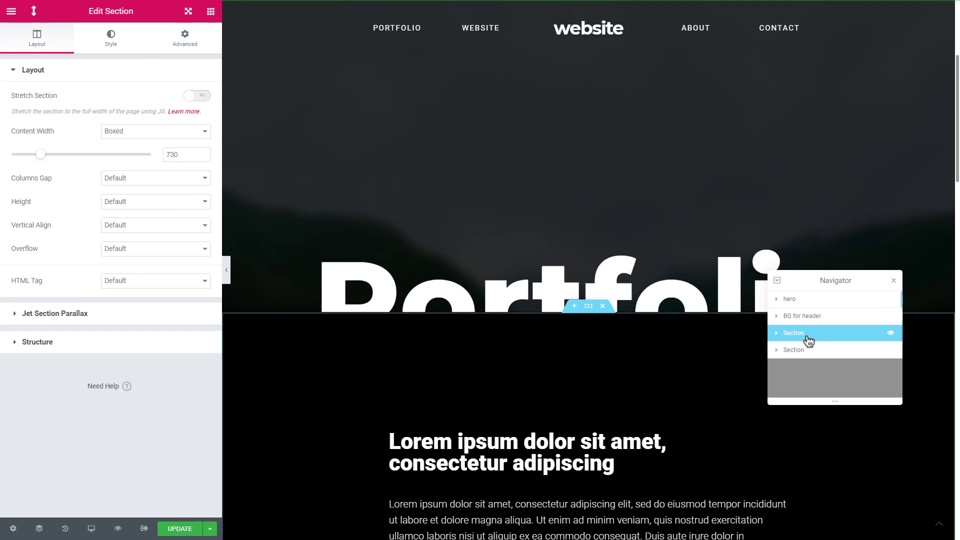
left_click(186, 44)
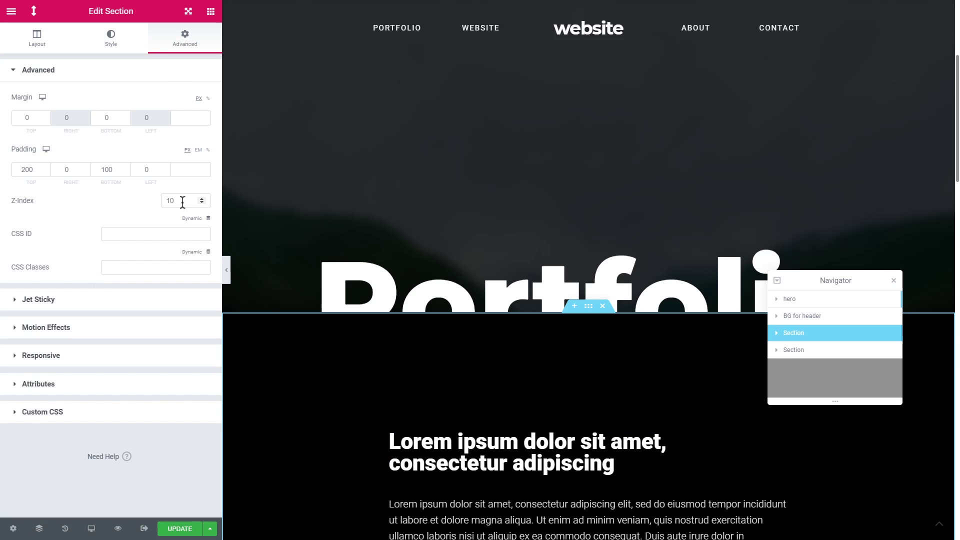
left_click_drag(183, 201, 164, 202)
left_click(826, 316)
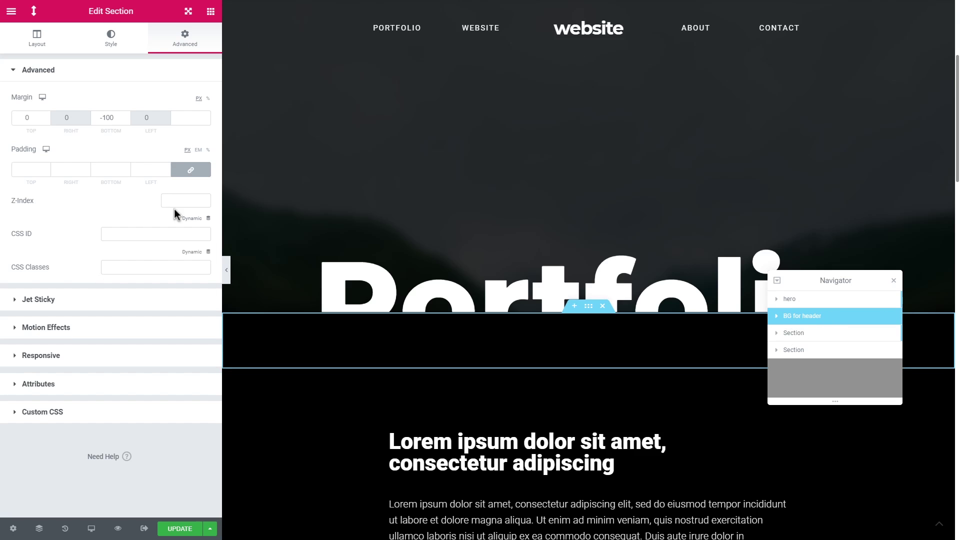
left_click(187, 200)
type("50")
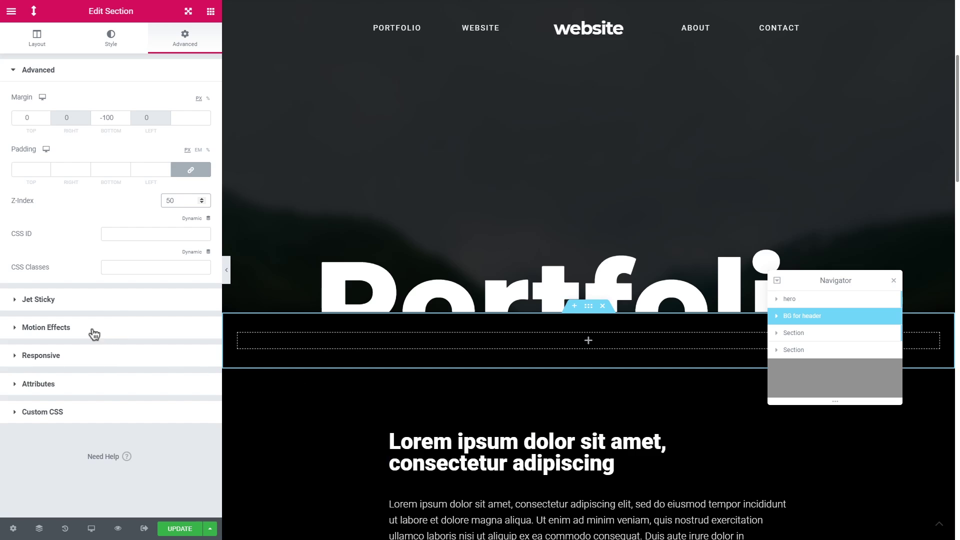
left_click(48, 328)
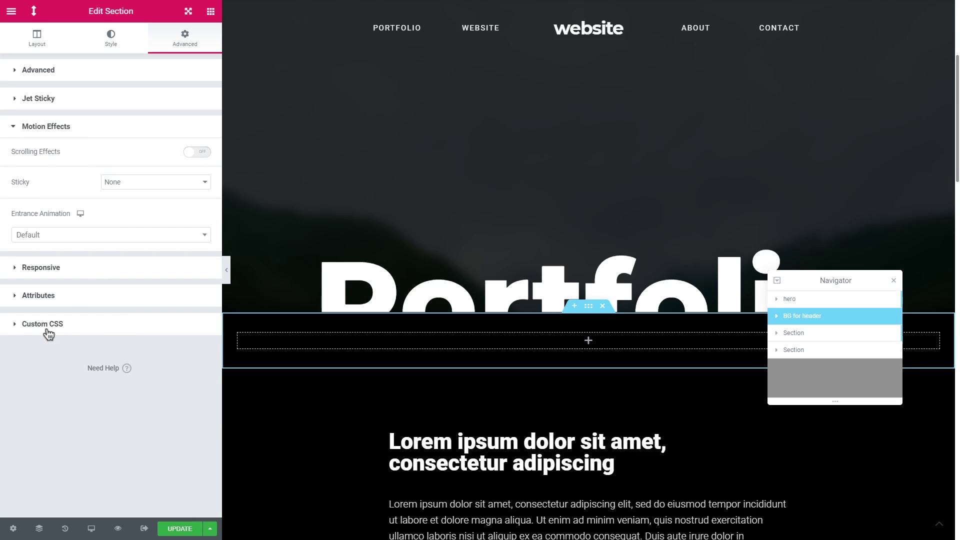
Make the section sticky to the top, removing Tablet and Mobile from Sticky On.
left_click(122, 185)
left_click(127, 204)
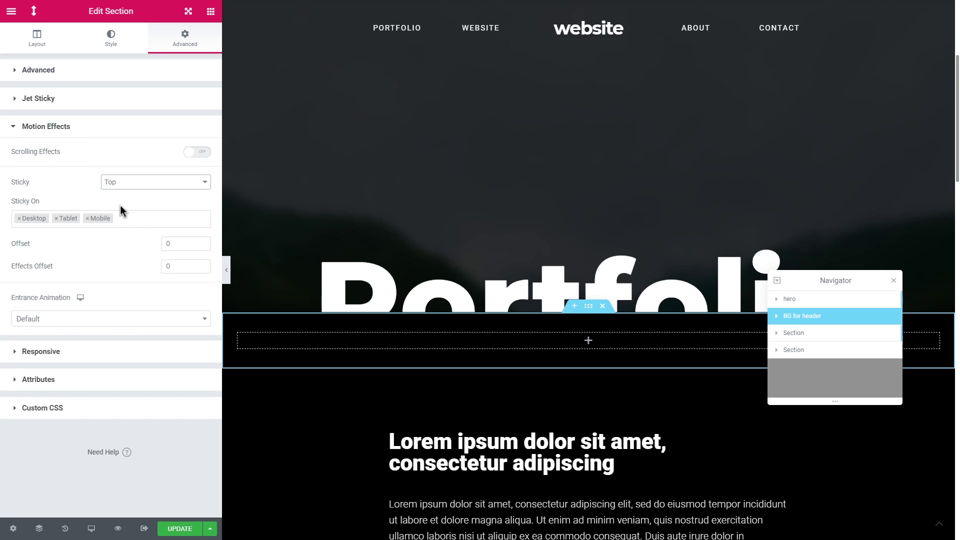
left_click(56, 219)
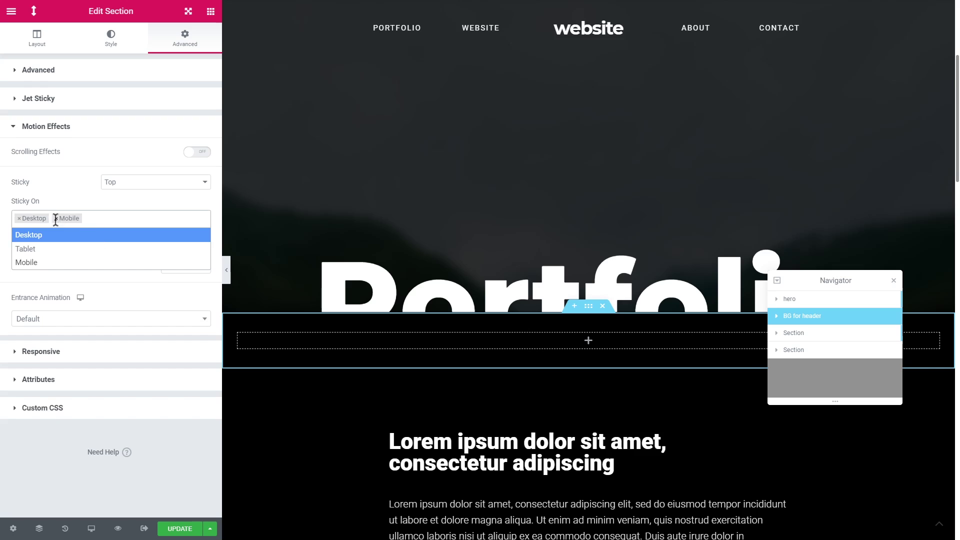
left_click(56, 219)
left_click(92, 199)
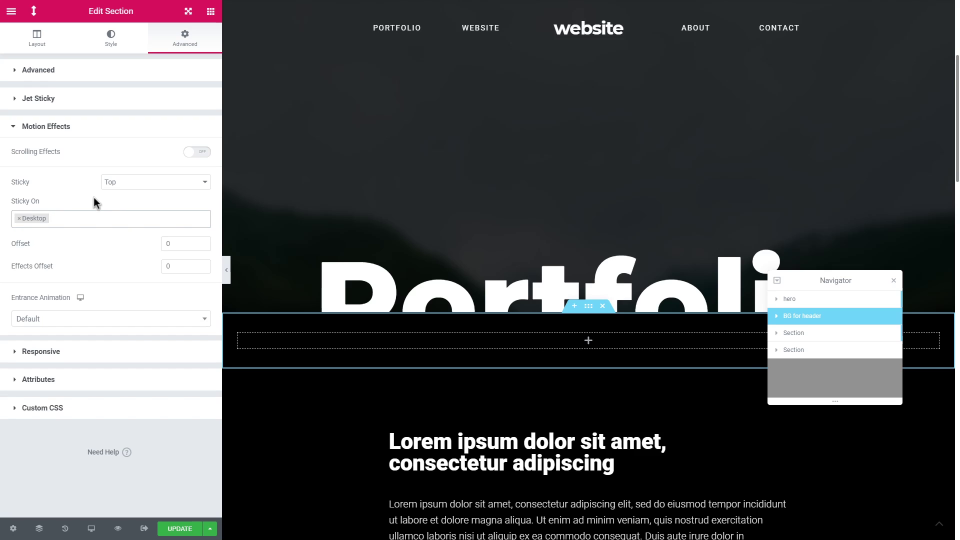
Turn on Hide On Tablet and Hide On Mobile in the Responsive settings.
left_click(76, 357)
left_click(196, 289)
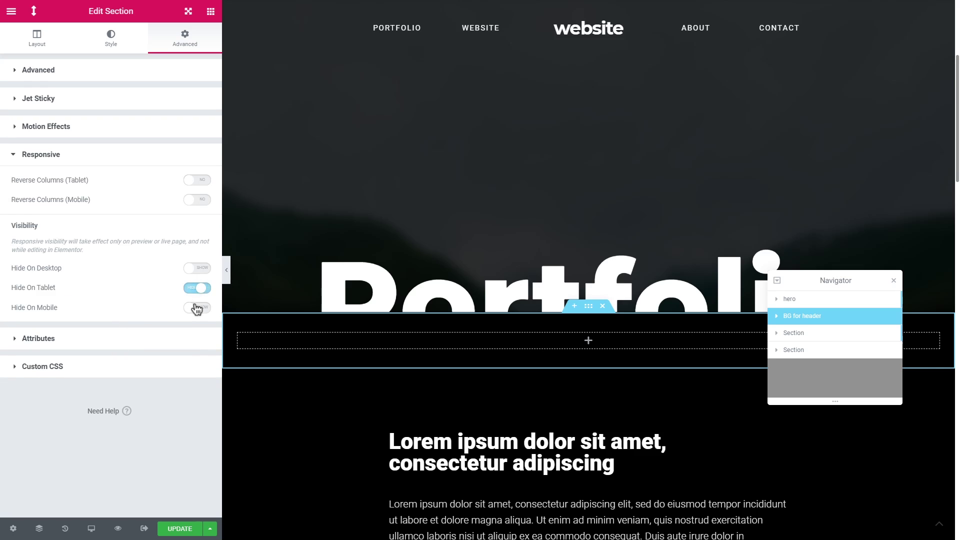
left_click(197, 309)
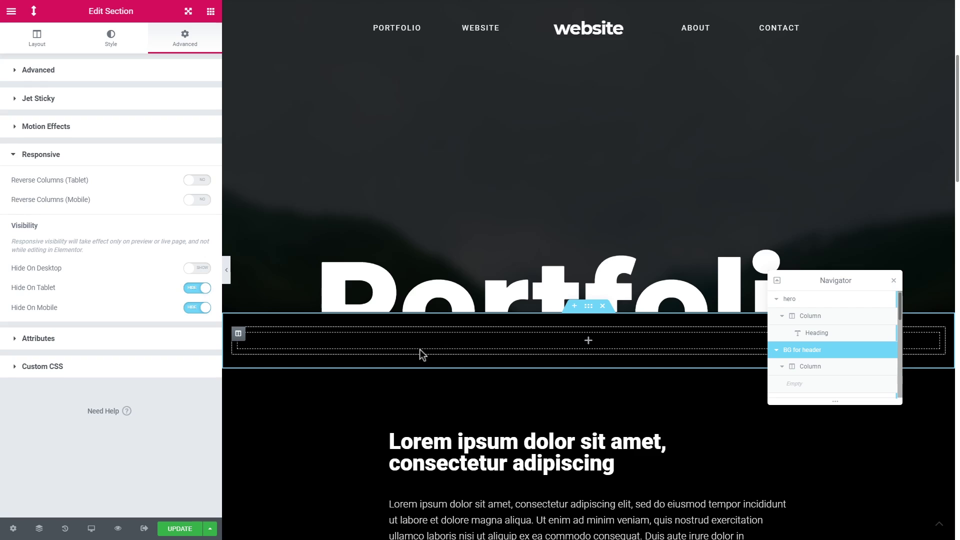
Give BG for header a Classic background with the colour set to black.
left_click(115, 49)
left_click(114, 122)
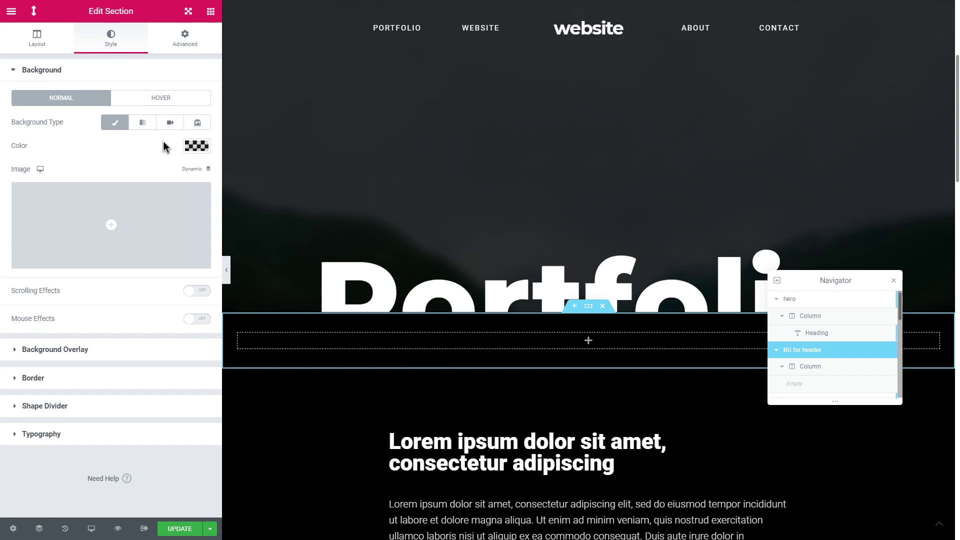
left_click(196, 146)
left_click_drag(127, 270, 53, 312)
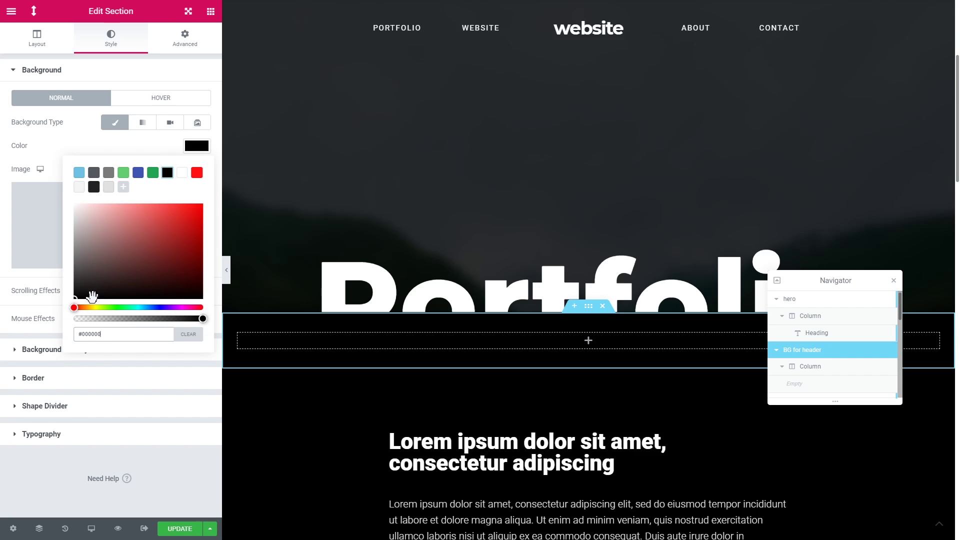
left_click(48, 152)
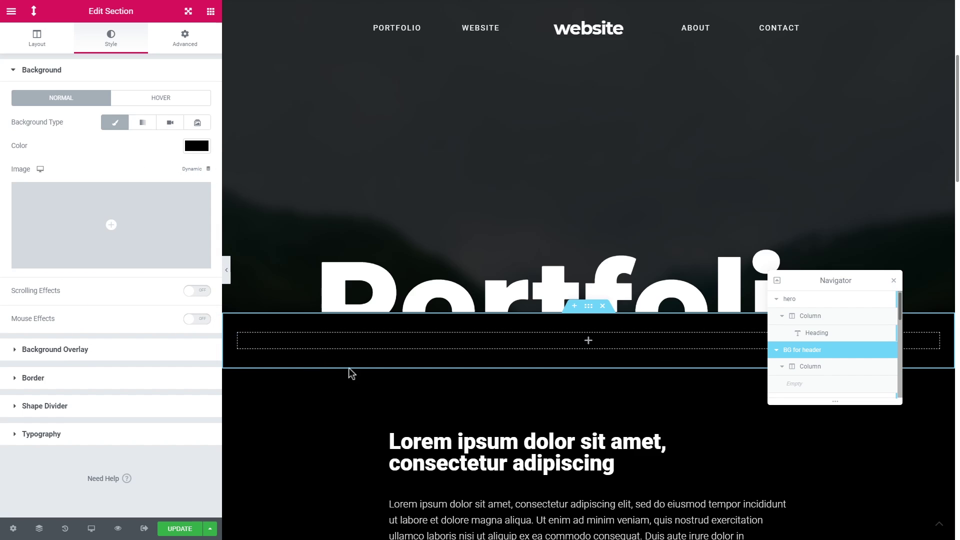
scroll(375, 379, "down", 9)
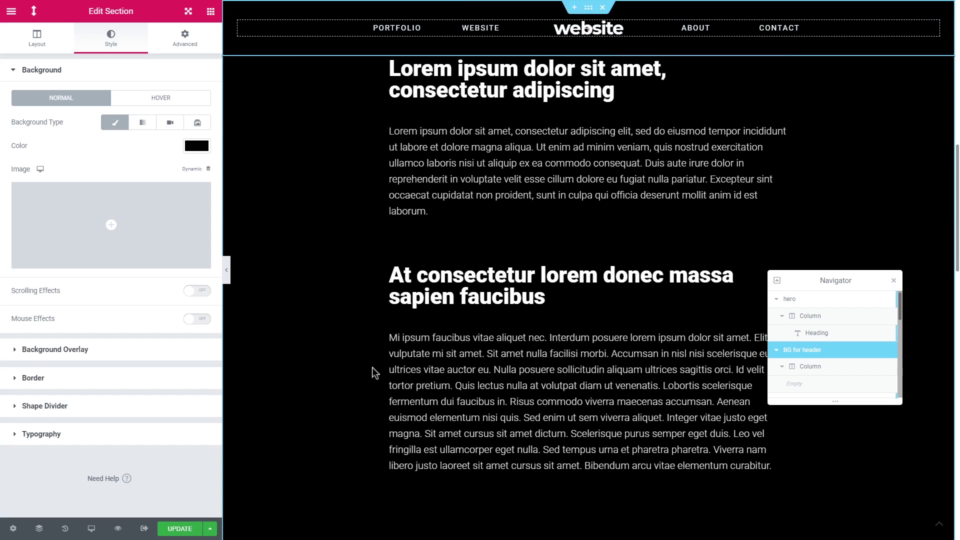
scroll(375, 373, "down", 2)
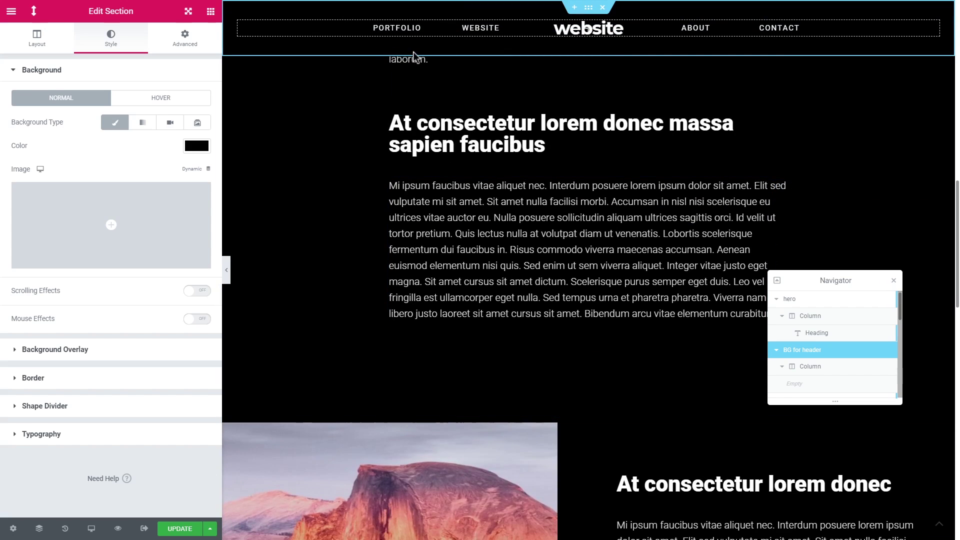
scroll(425, 250, "down", 2)
scroll(425, 280, "up", 8)
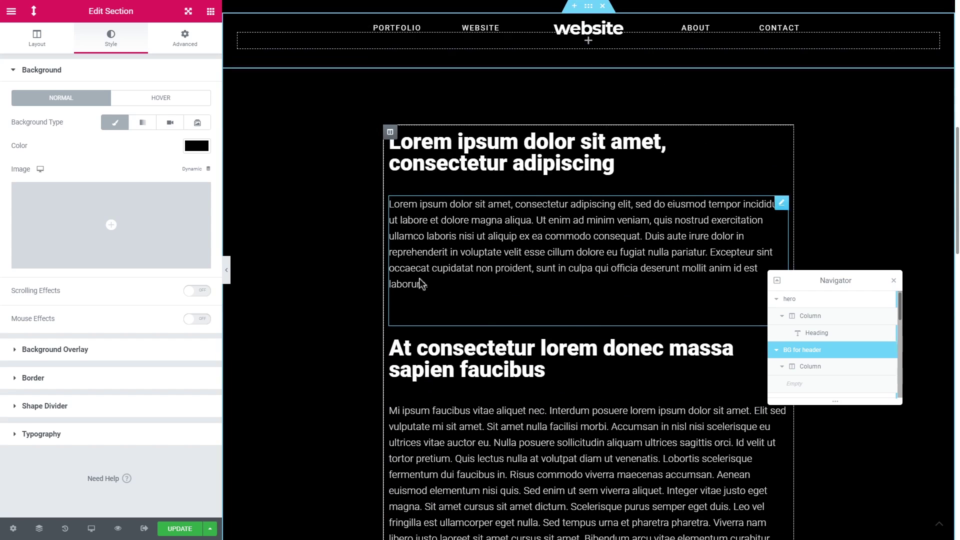
scroll(554, 100, "down", 2)
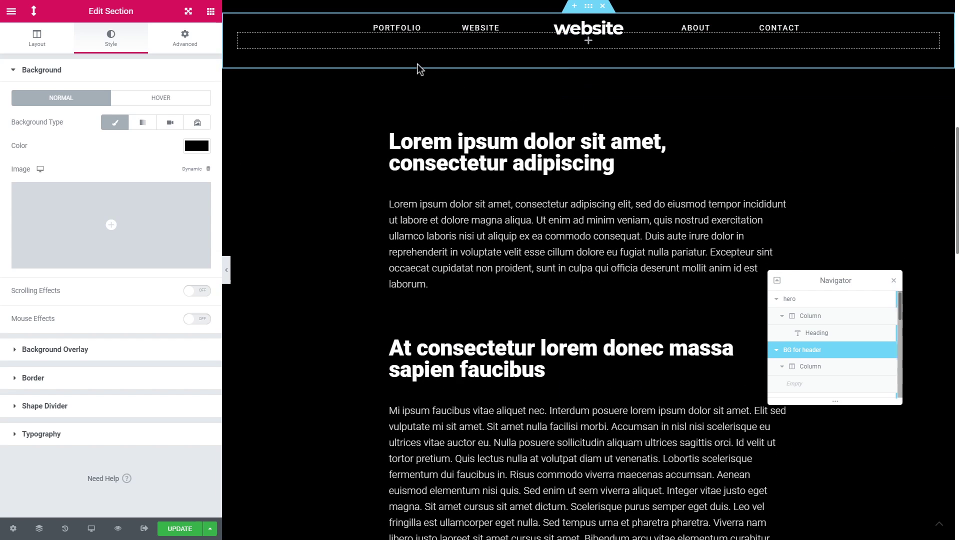
scroll(359, 158, "down", 6)
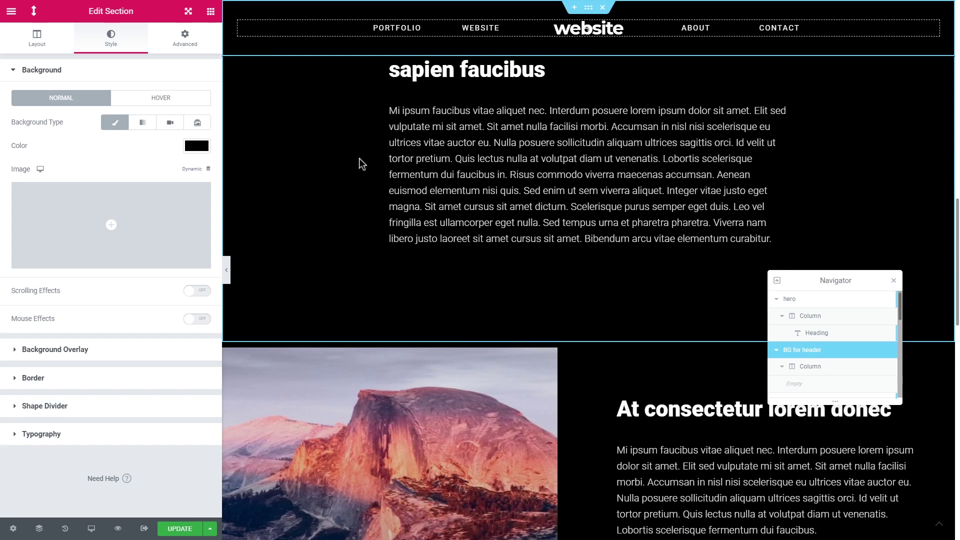
scroll(360, 159, "down", 3)
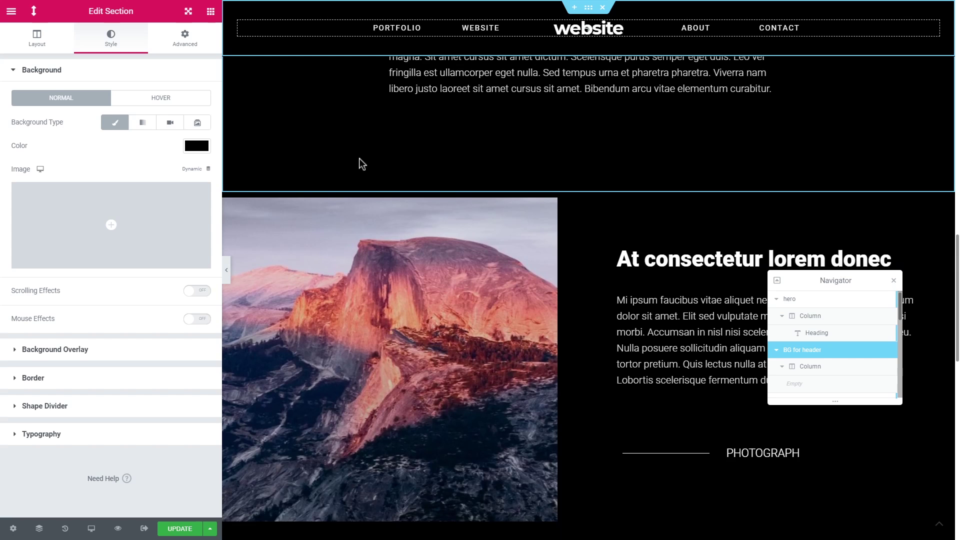
scroll(359, 159, "down", 5)
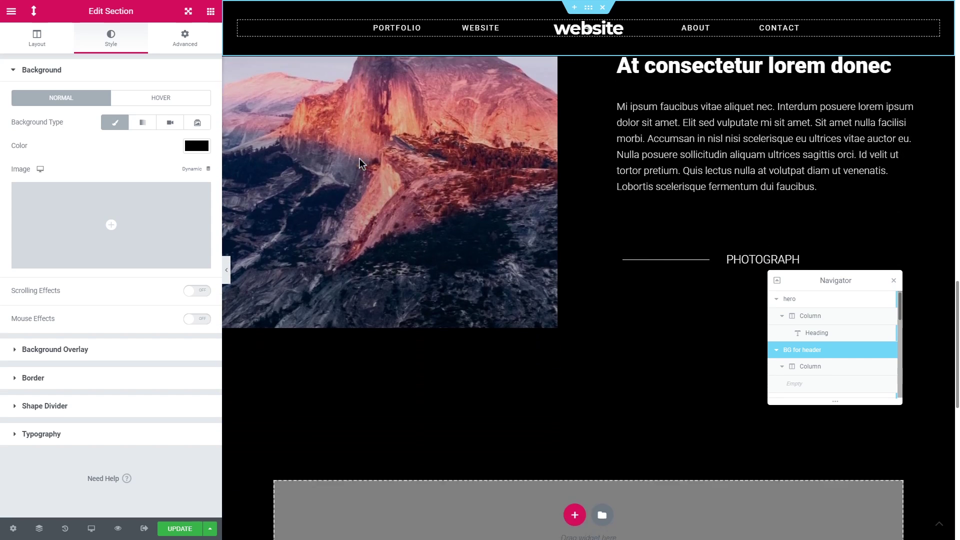
scroll(359, 158, "down", 2)
scroll(359, 158, "up", 3)
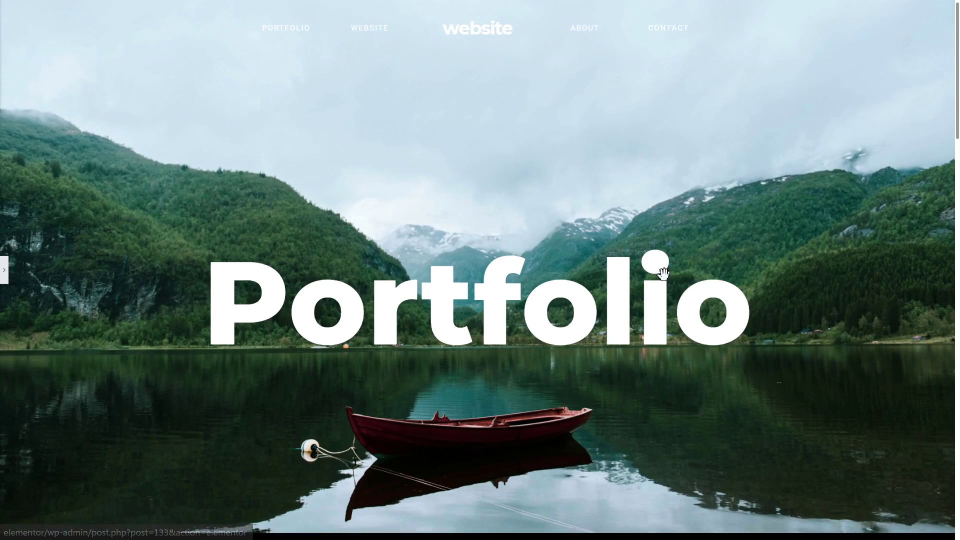
scroll(659, 275, "down", 8)
scroll(659, 275, "up", 10)
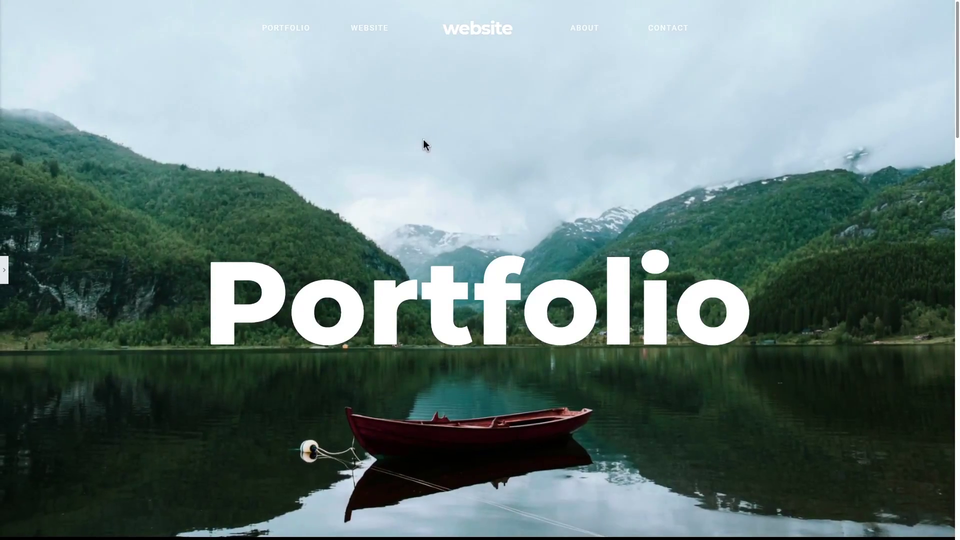
scroll(605, 203, "down", 2)
scroll(632, 208, "down", 8)
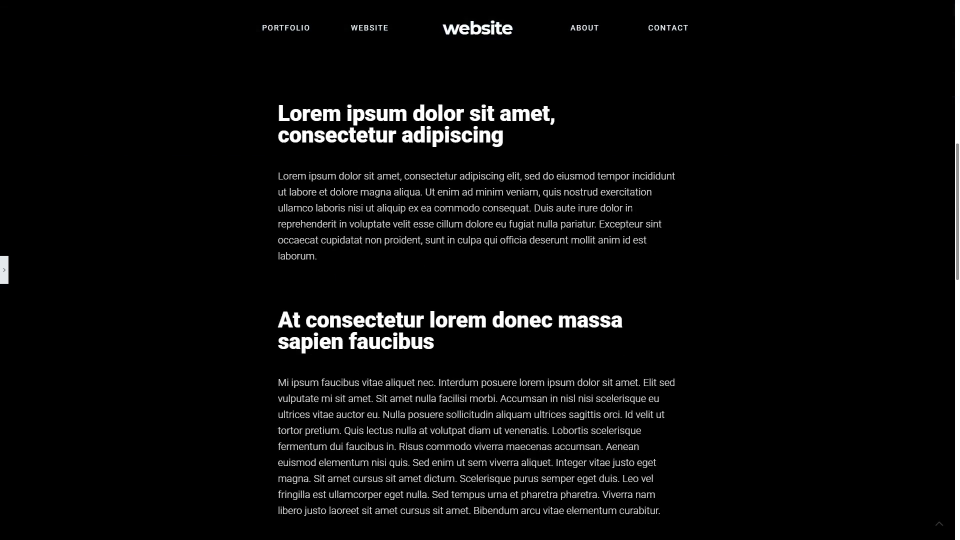
scroll(632, 208, "up", 6)
scroll(632, 208, "up", 5)
scroll(632, 208, "down", 10)
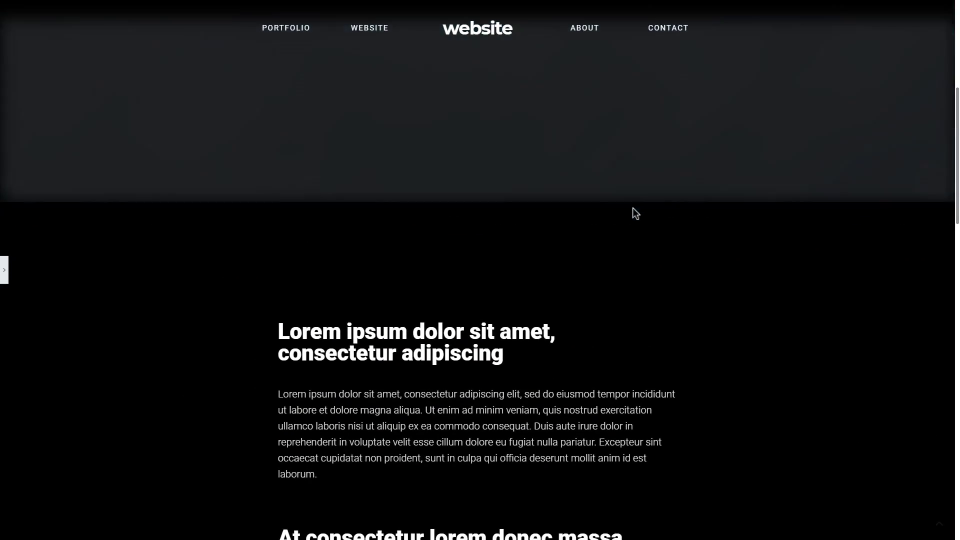
scroll(632, 208, "down", 7)
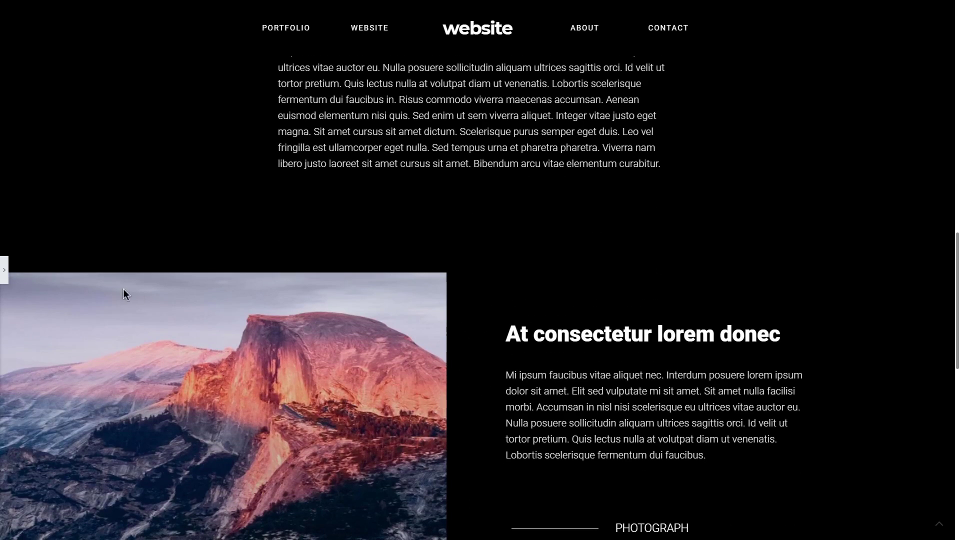
Lower the alpha of the header's black background colour to make it semi-transparent.
left_click(3, 270)
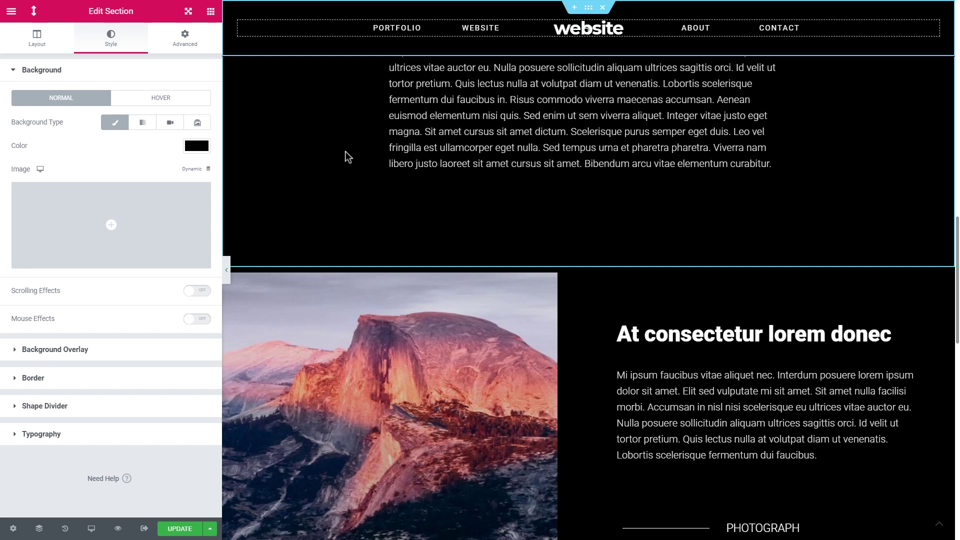
left_click(196, 146)
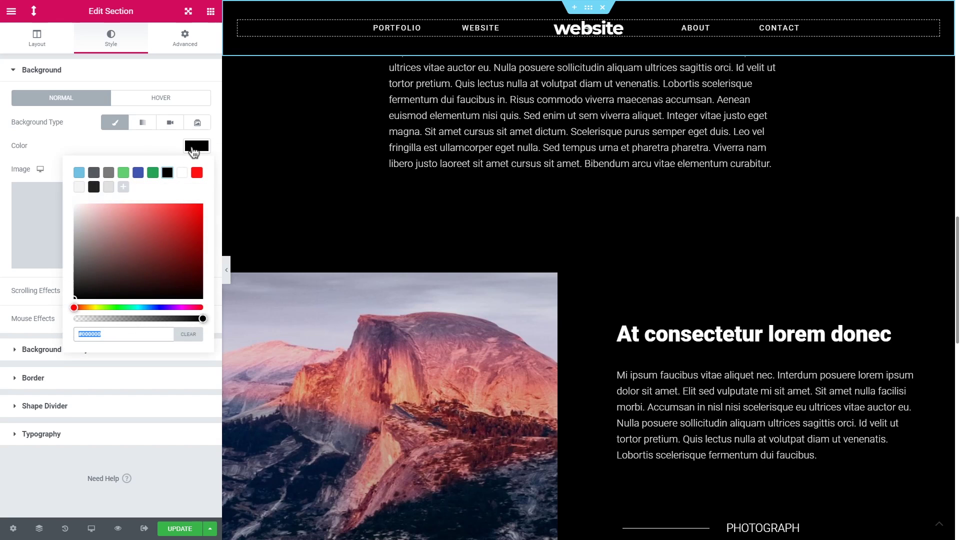
left_click_drag(203, 319, 158, 321)
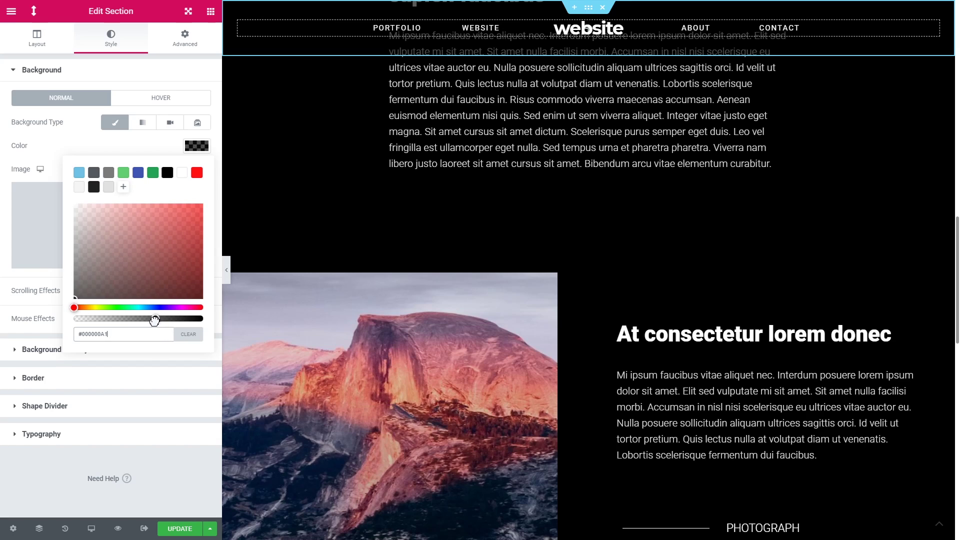
Paste custom CSS applying backdrop-filter: blur(10px) to the BG for header section.
left_click(185, 43)
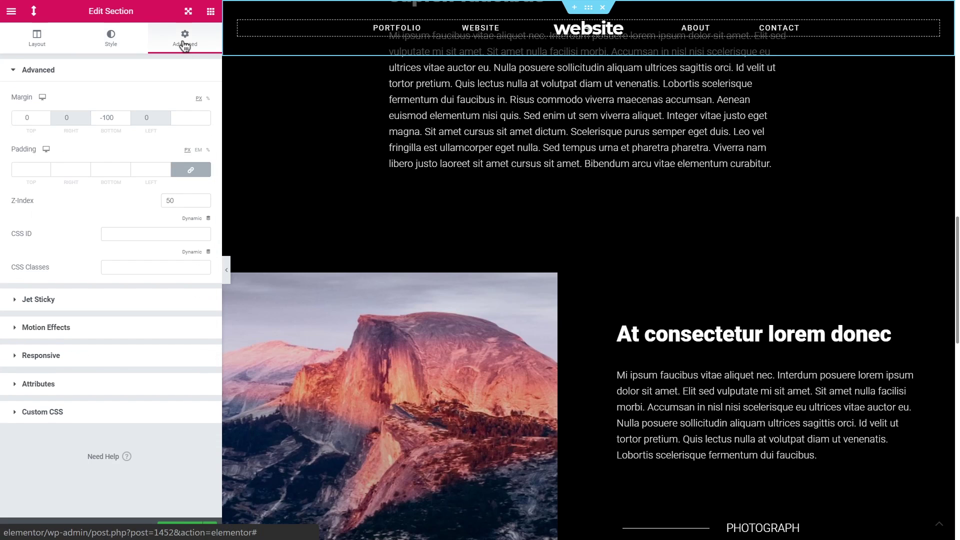
left_click(52, 413)
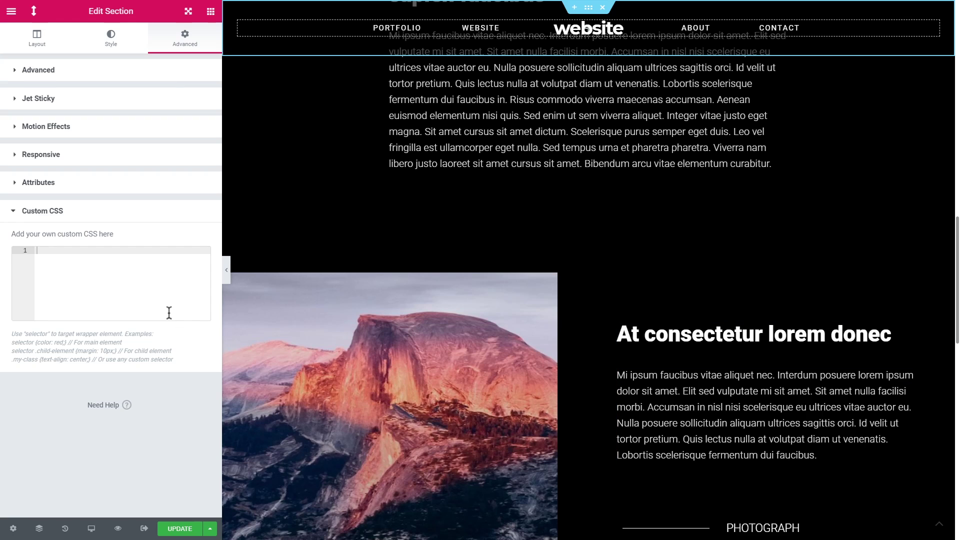
scroll(390, 230, "up", 2)
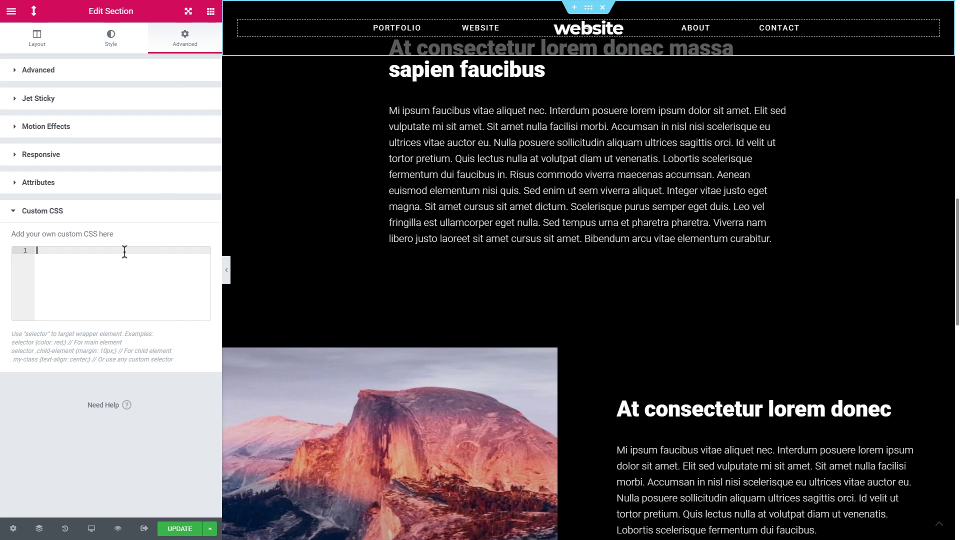
type("selector { backdrop-filter:blur(10px); -webkit-backdrop-filter:blur(10px); }")
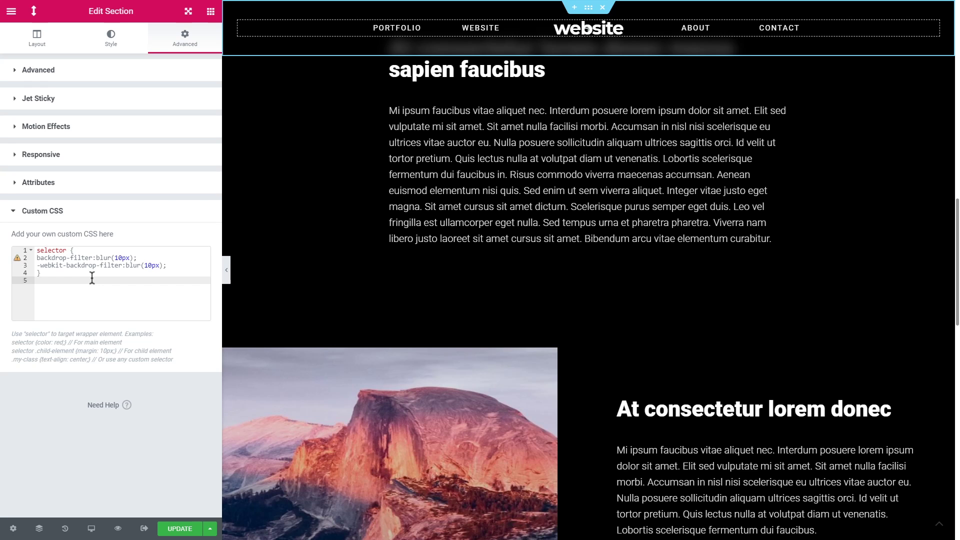
Collapse the editing panel and scroll the Portfolio page to test the blurred sticky header.
scroll(350, 239, "down", 9)
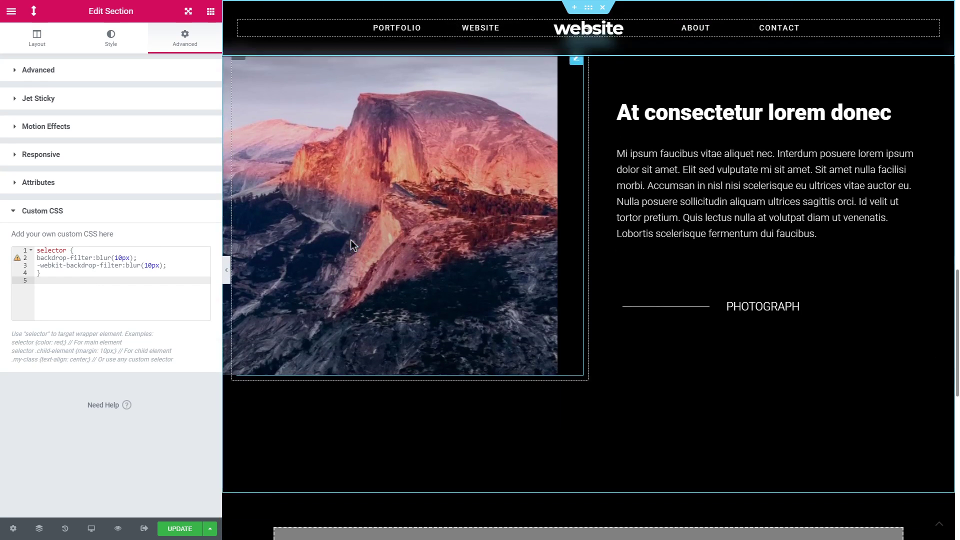
scroll(353, 245, "up", 10)
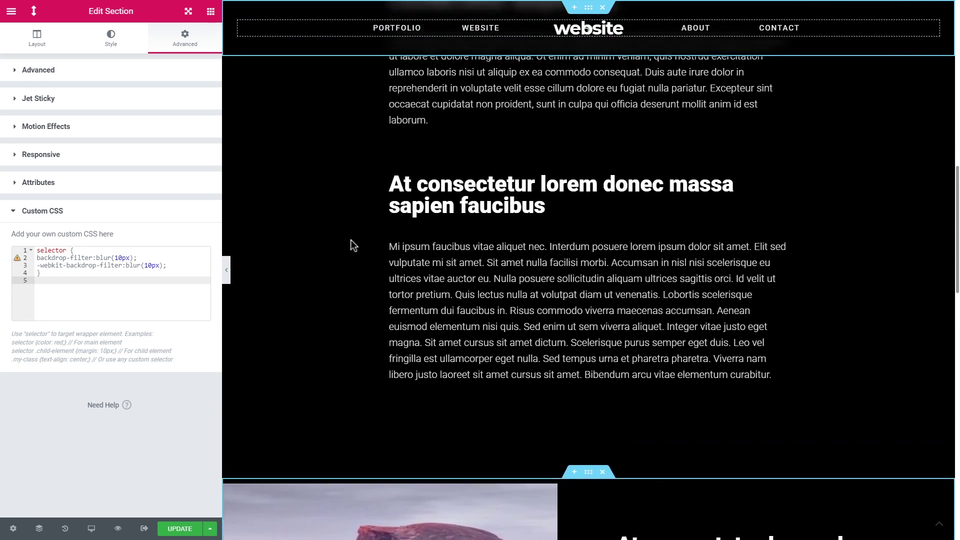
left_click(226, 270)
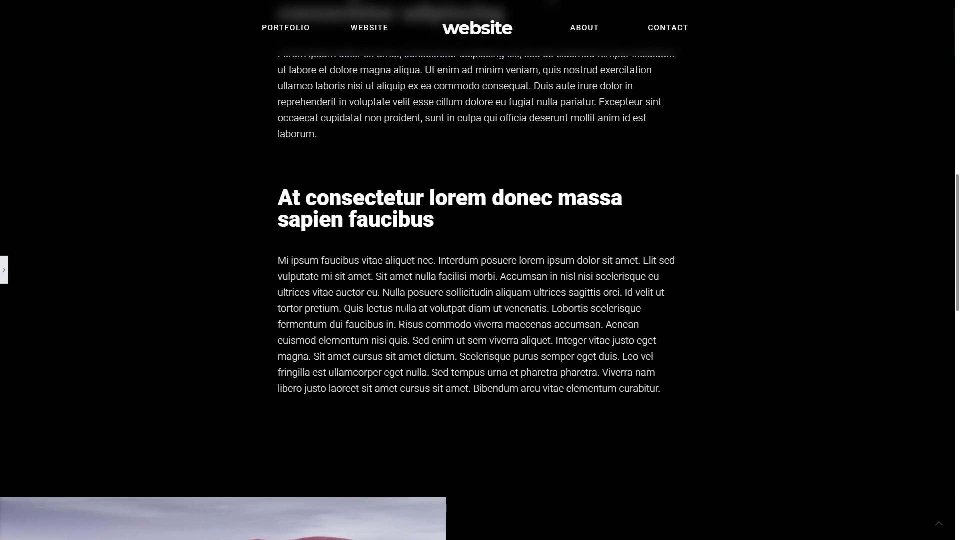
scroll(406, 316, "down", 4)
scroll(406, 316, "up", 10)
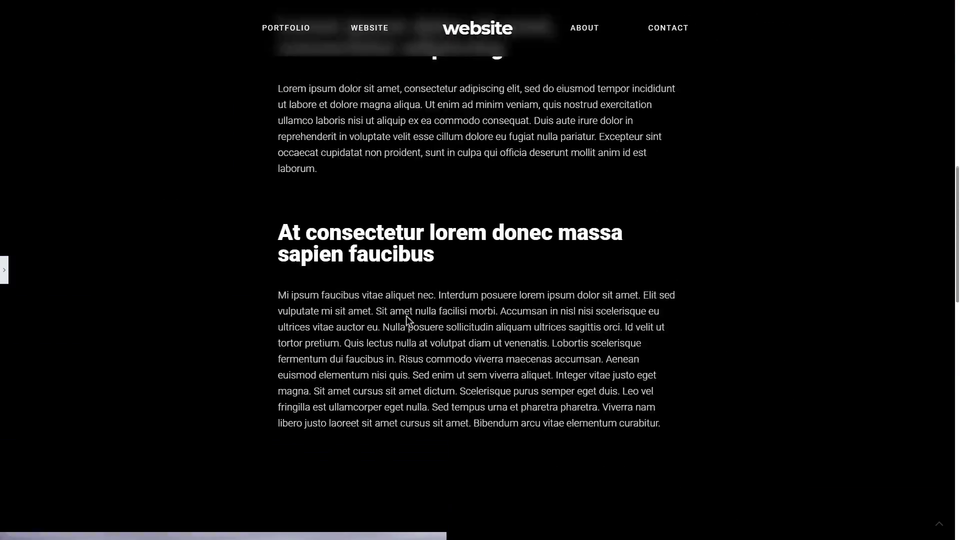
scroll(406, 316, "up", 6)
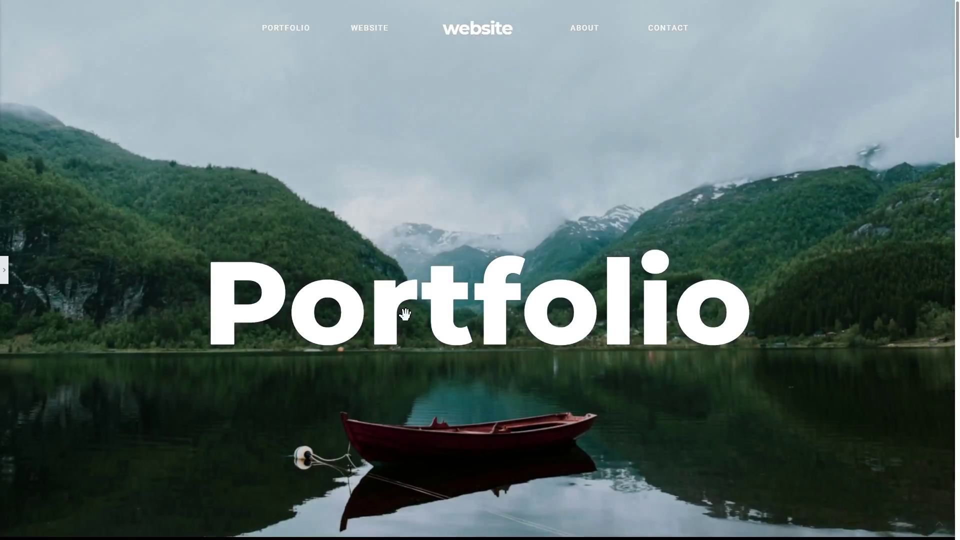
scroll(405, 314, "down", 12)
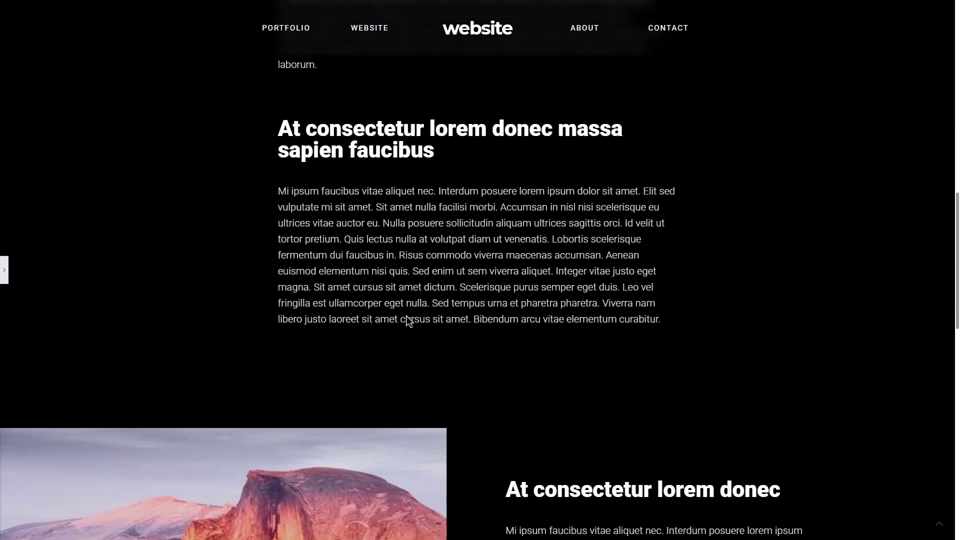
scroll(406, 316, "up", 12)
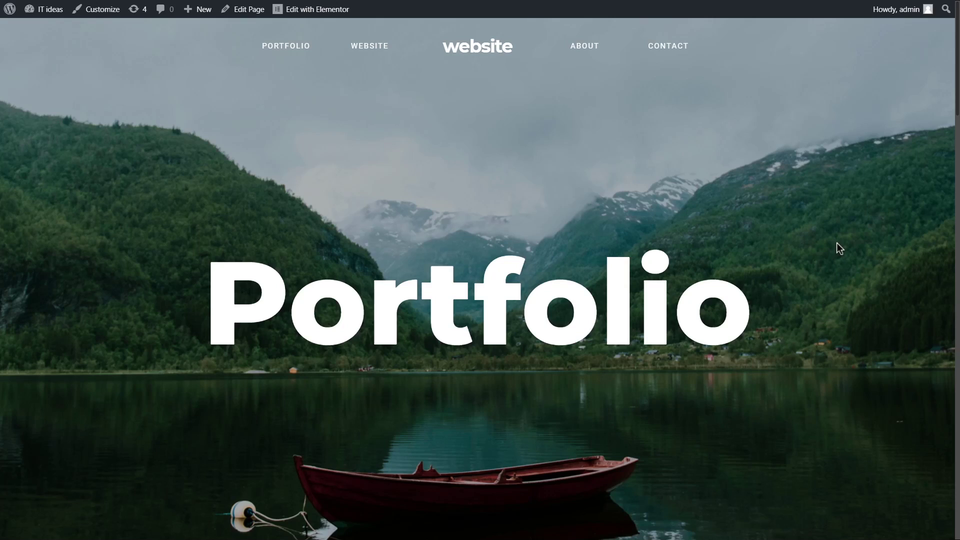
scroll(836, 242, "down", 4)
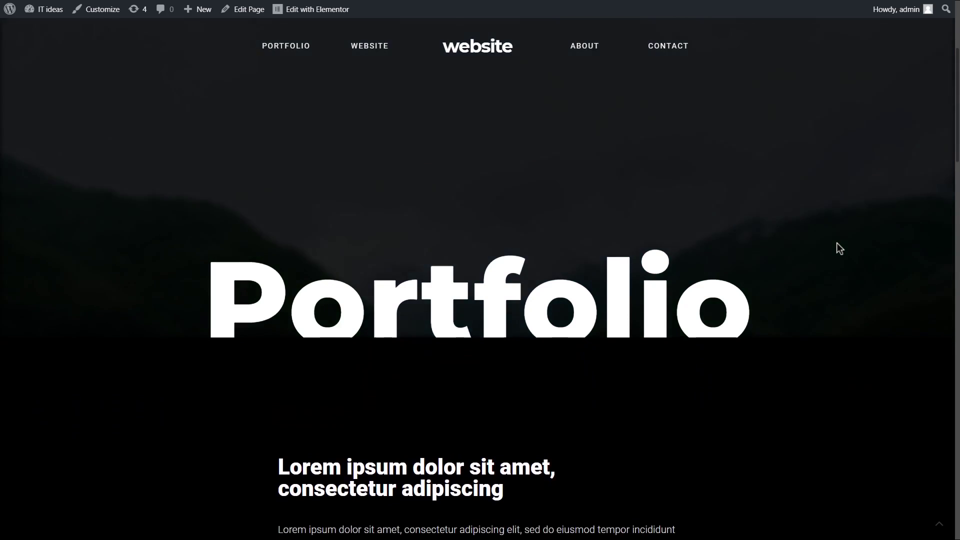
scroll(836, 242, "down", 5)
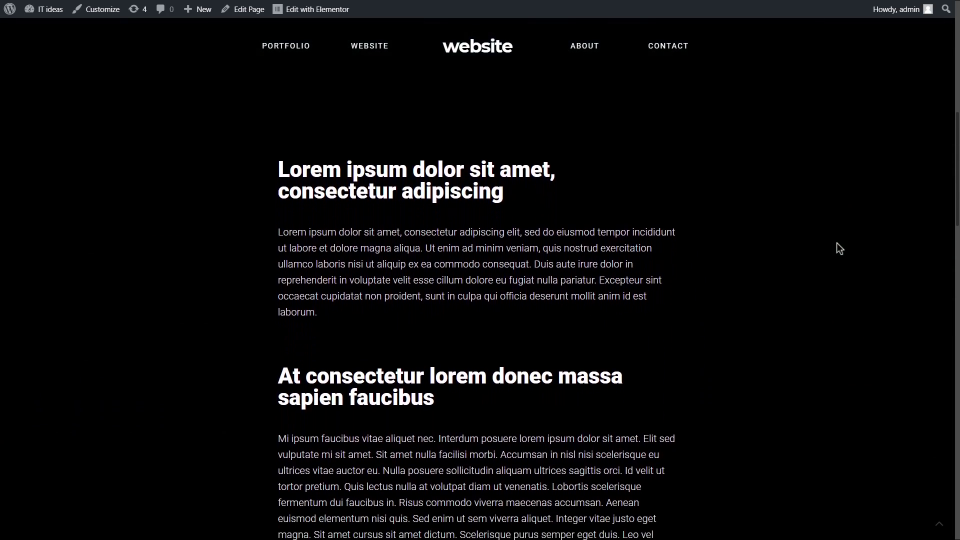
scroll(836, 242, "down", 5)
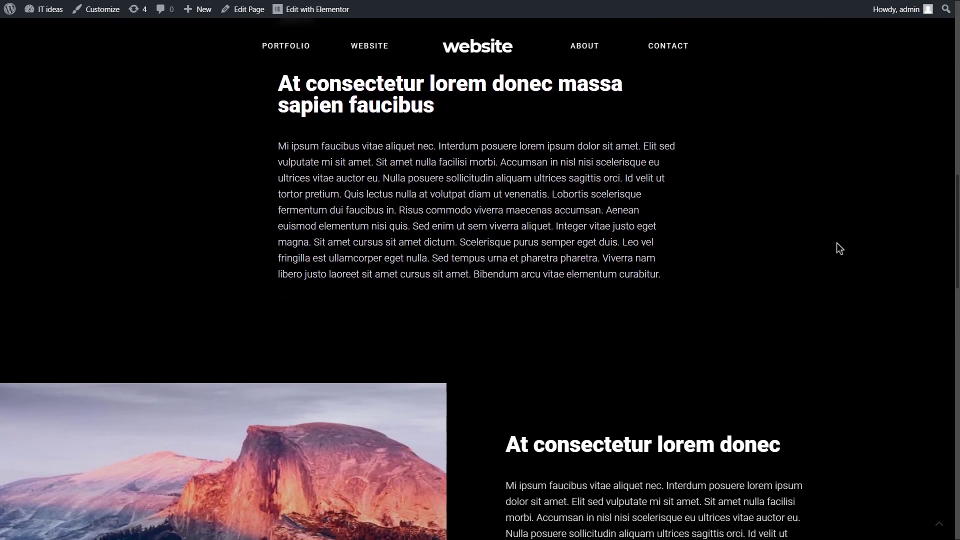
scroll(839, 248, "down", 5)
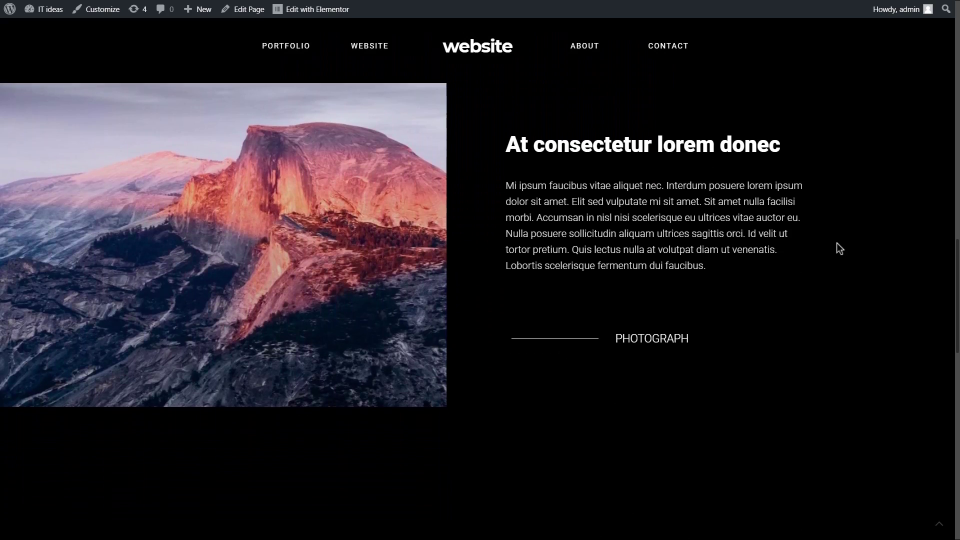
scroll(840, 248, "down", 1)
scroll(840, 248, "up", 2)
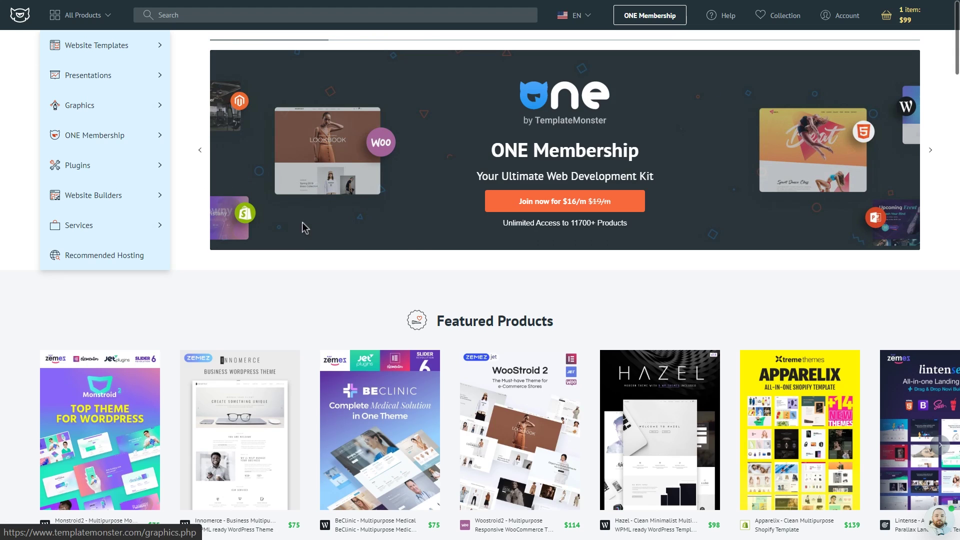
Advance the homepage banner, view the WordPress Themes catalogue, and return home.
left_click(930, 151)
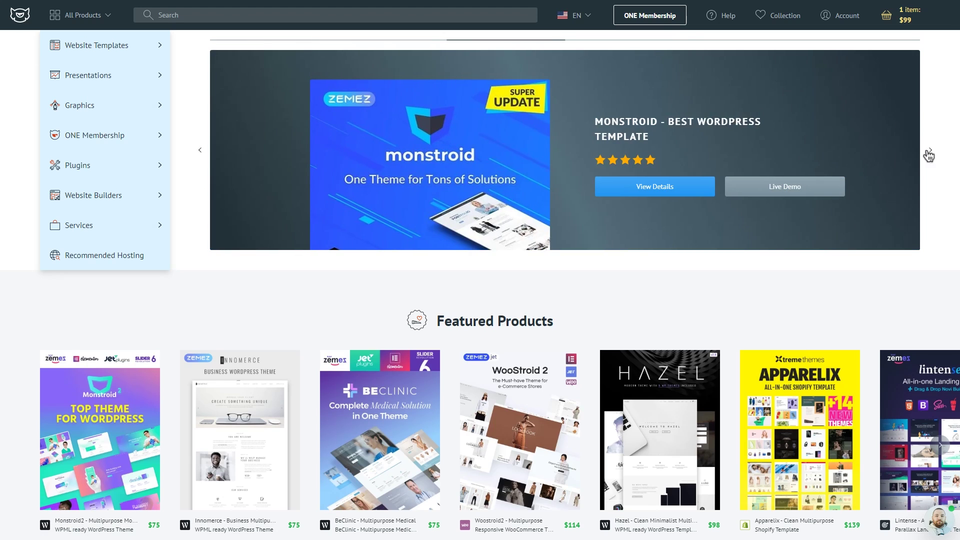
mouse_move(115, 54)
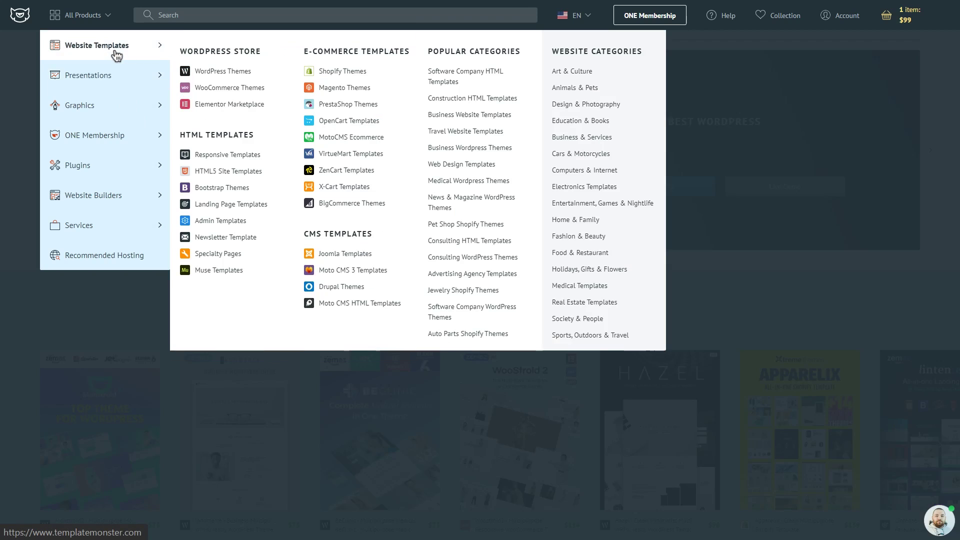
left_click(203, 70)
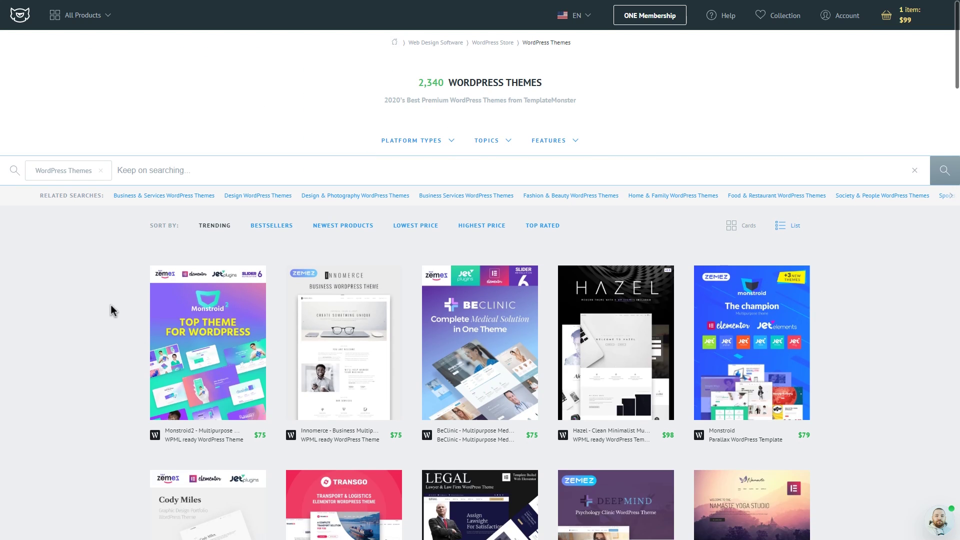
left_click(29, 24)
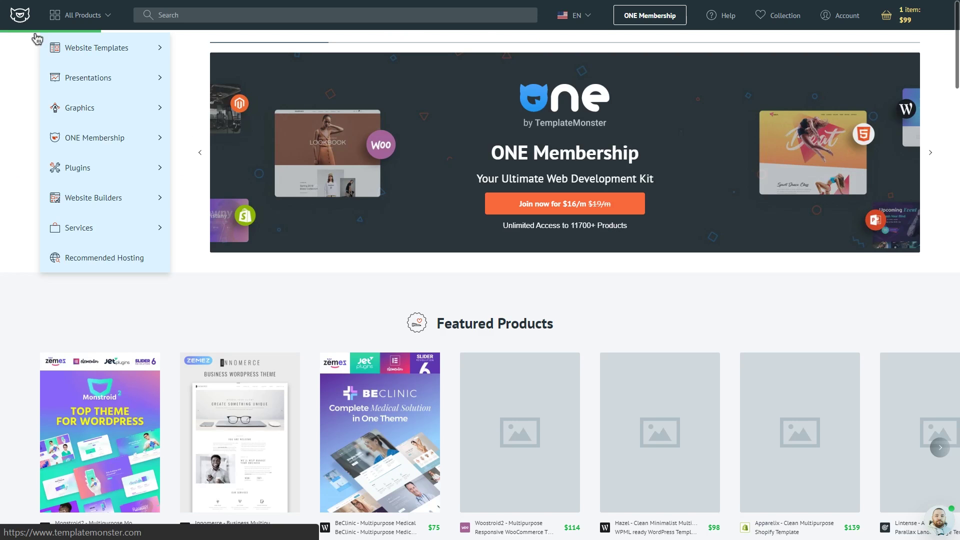
Open the Graphics > Fonts and Icon Fonts catalogue and scroll through the listed fonts.
mouse_move(80, 81)
mouse_move(88, 109)
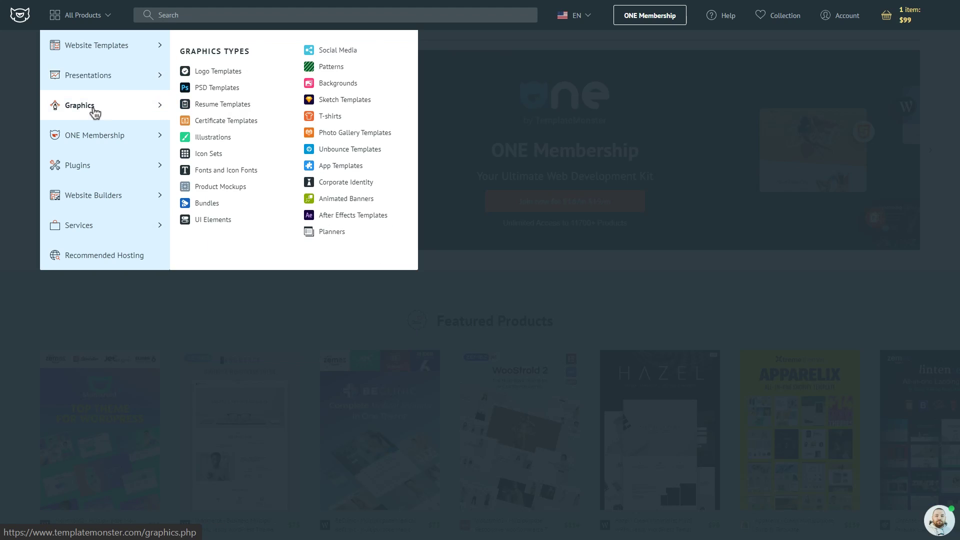
left_click(221, 173)
scroll(112, 293, "down", 2)
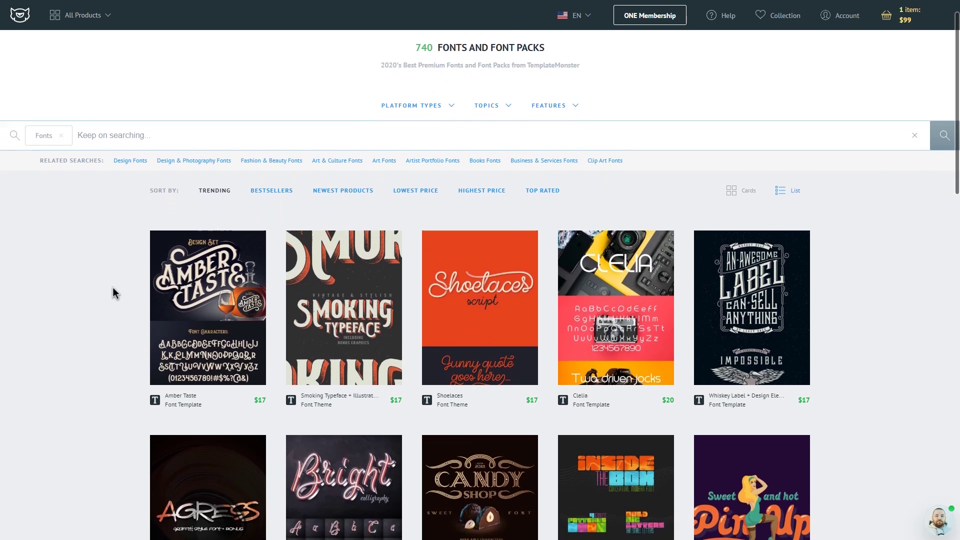
scroll(115, 292, "down", 3)
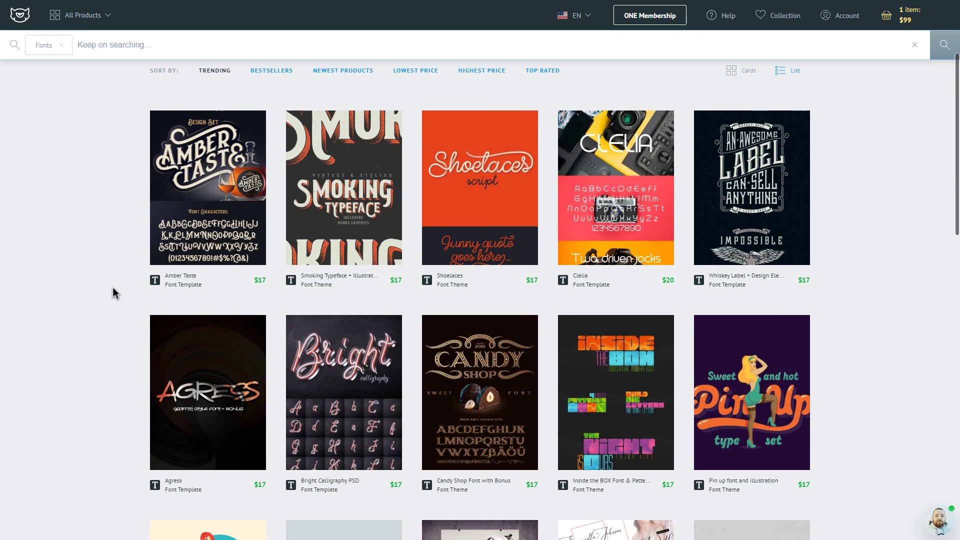